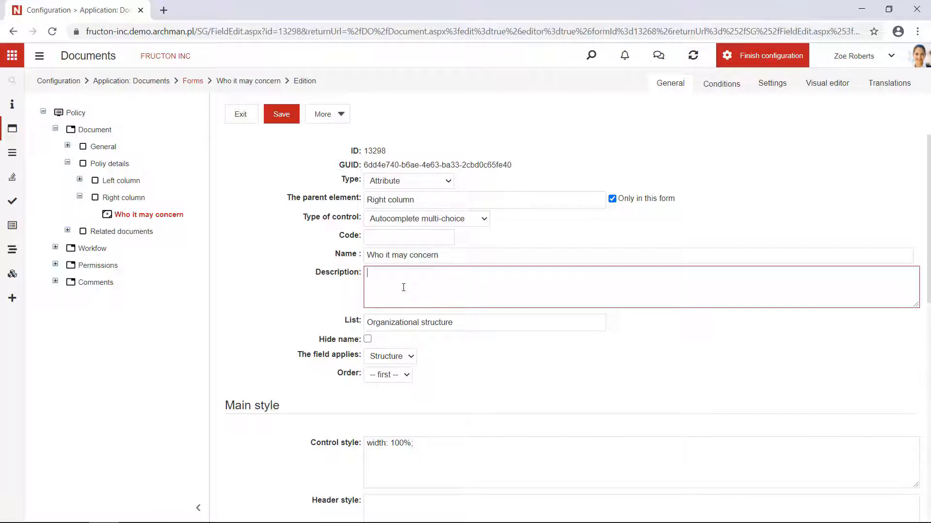
Step: Define the Who it may concern field's data set as a related list using Simple name as the value column, and save it
click(285, 119)
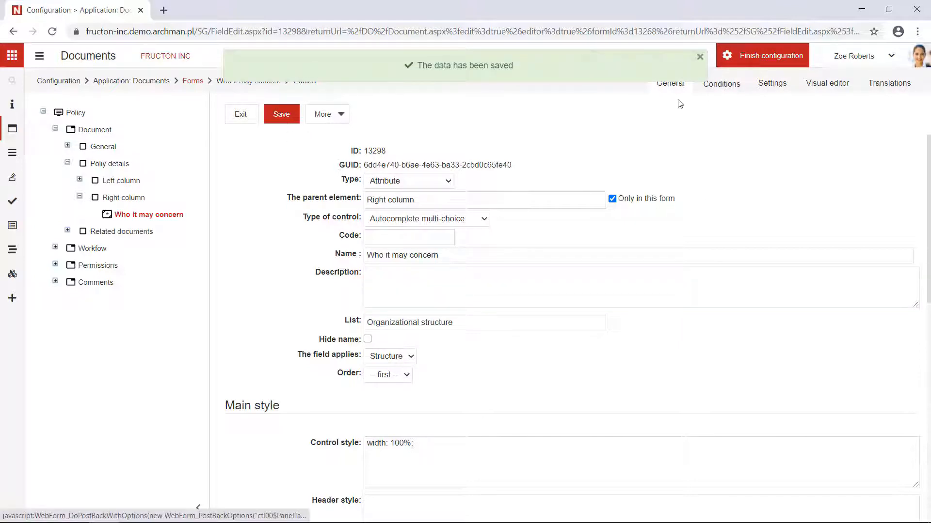
click(722, 84)
click(287, 184)
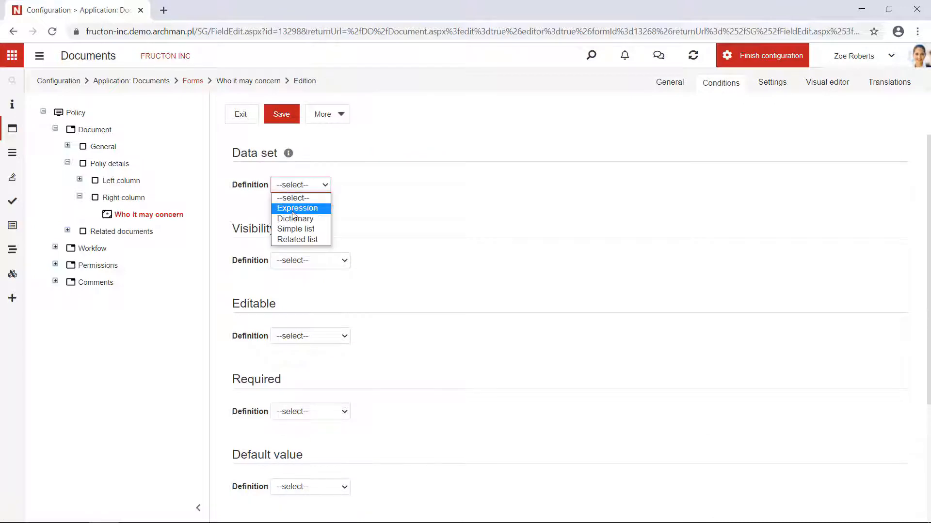
click(295, 240)
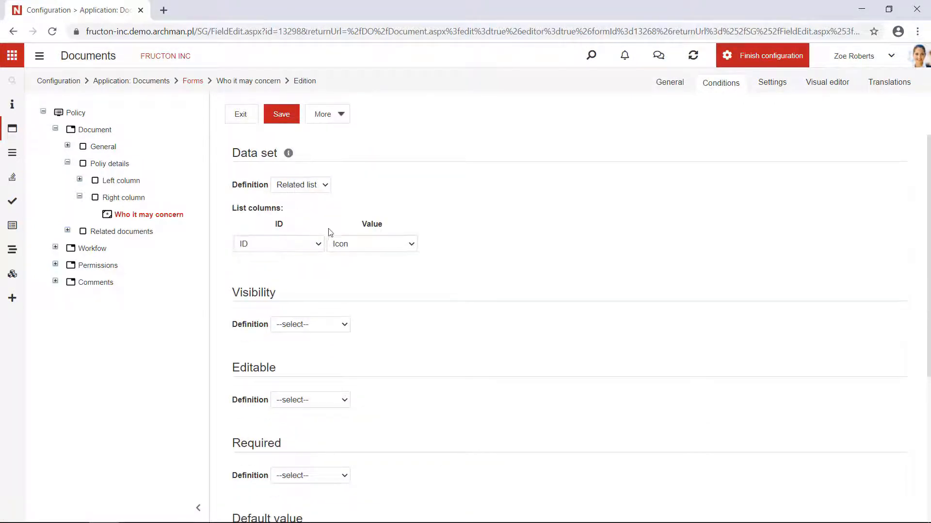
click(369, 246)
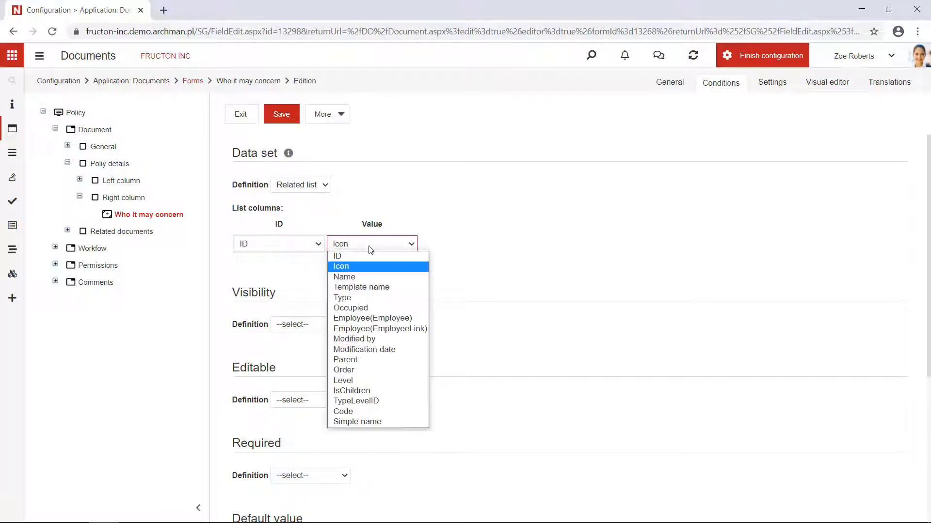
click(375, 423)
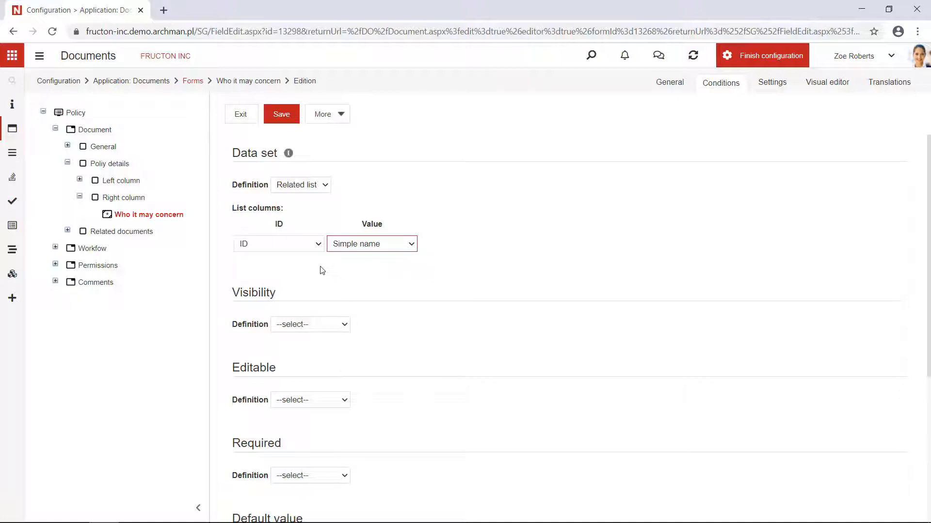
click(286, 118)
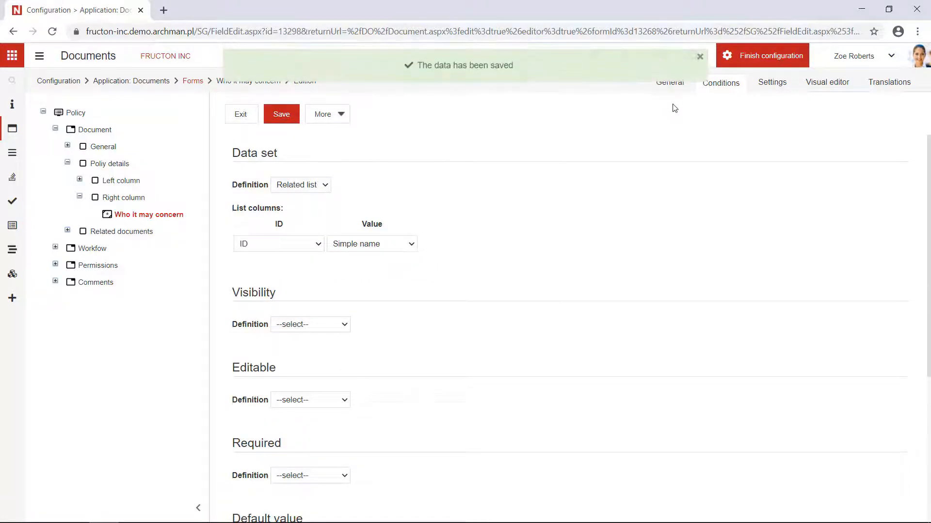
Step: Return to the forms list and generate a document type from the Policy form
click(198, 82)
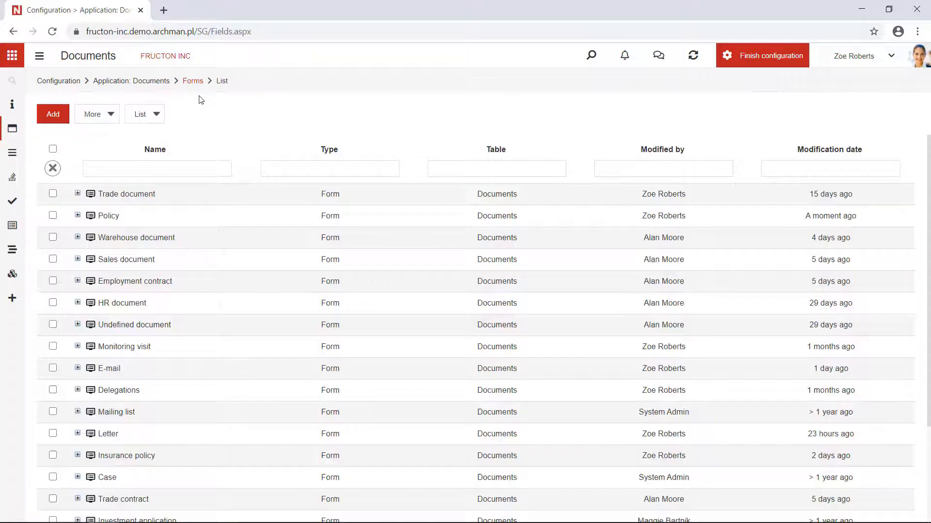
click(41, 63)
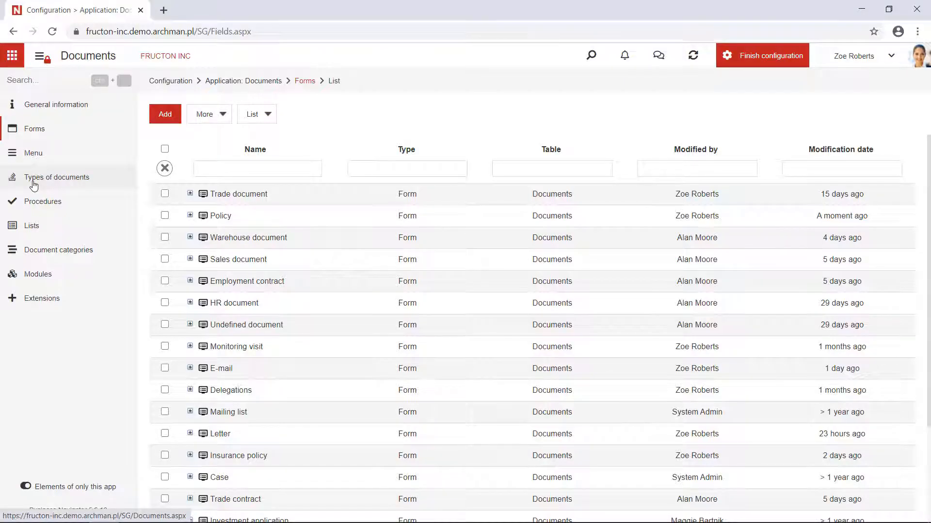
click(165, 216)
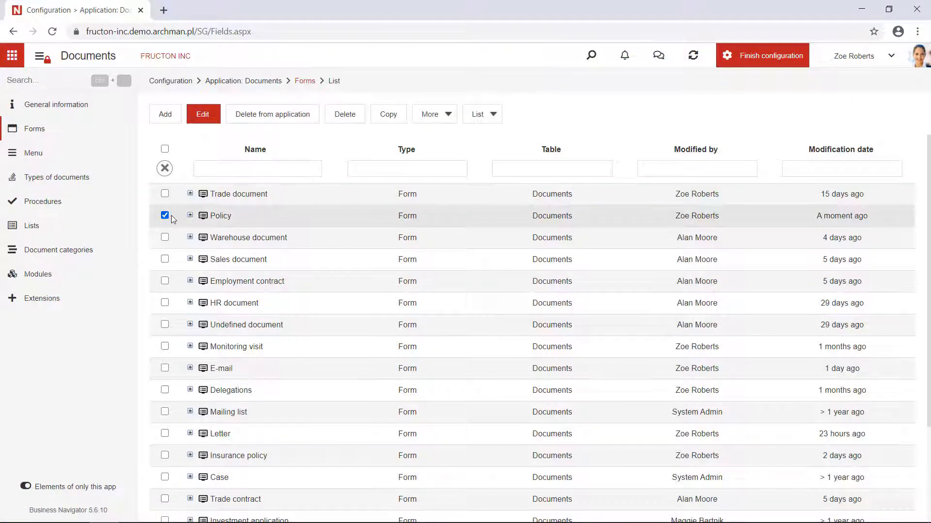
click(429, 117)
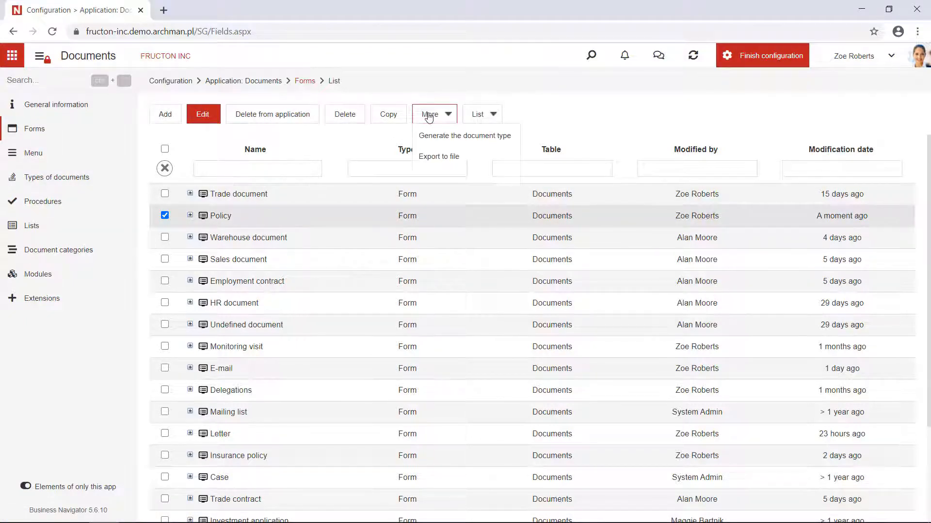
click(438, 140)
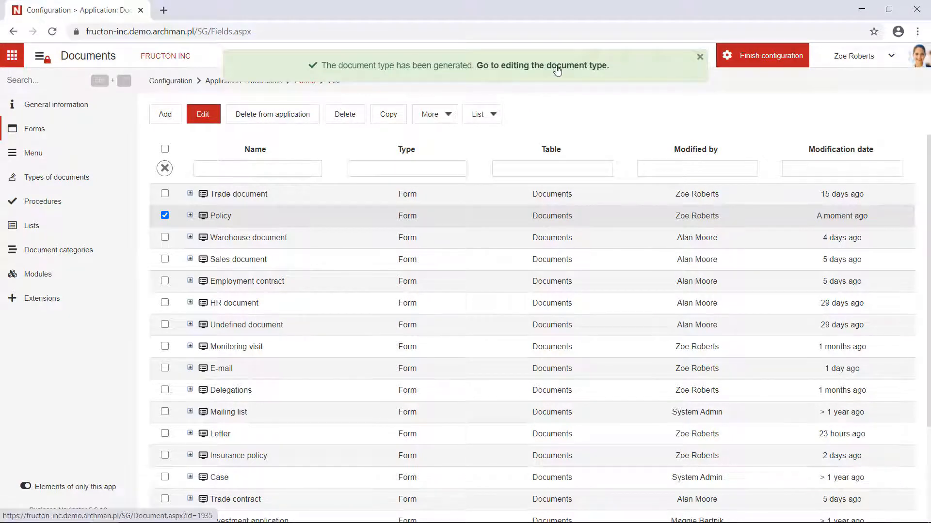
Step: Open the generated Policy document type and make its Company, Type and Category form fields non-editable
click(558, 71)
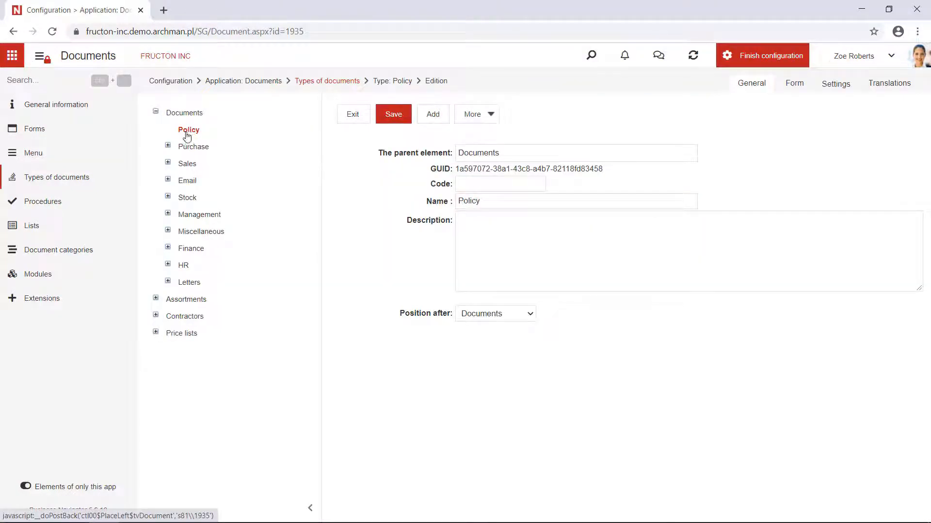
click(797, 91)
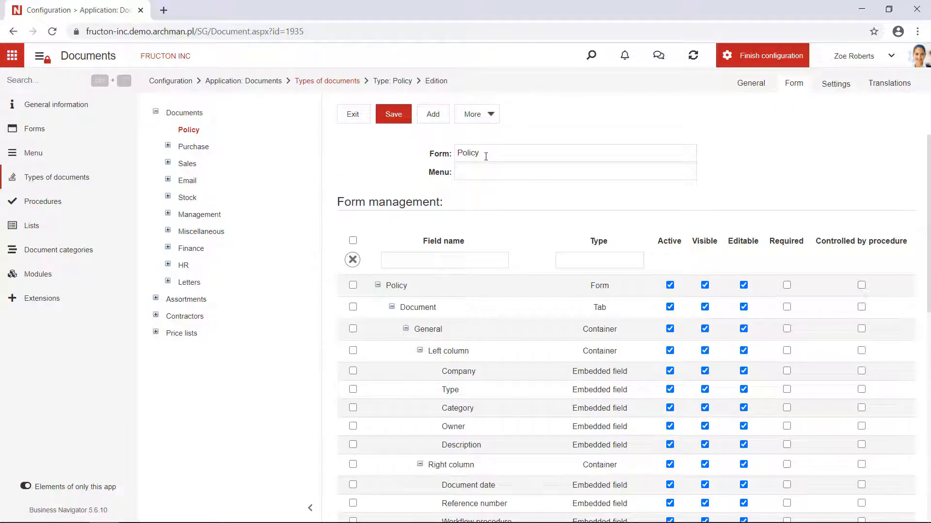
scroll(517, 261, down, 1)
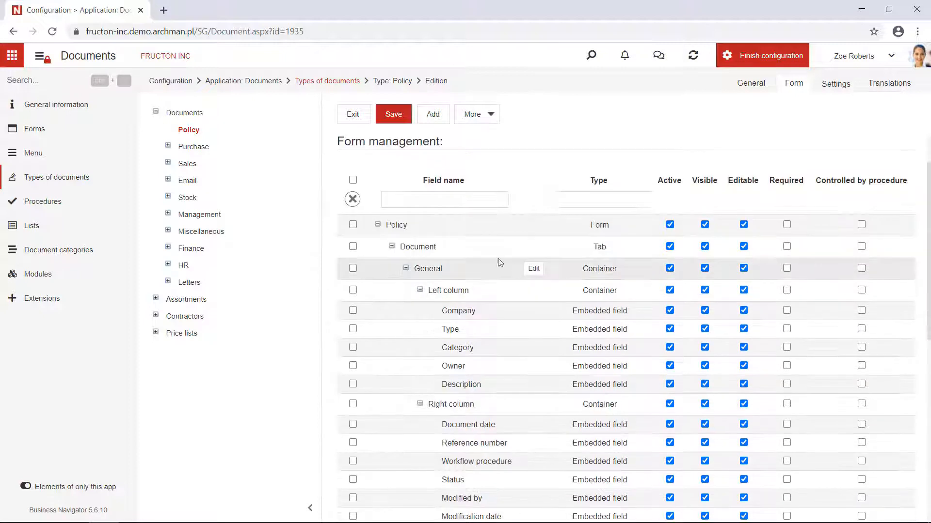
mouse_move(532, 393)
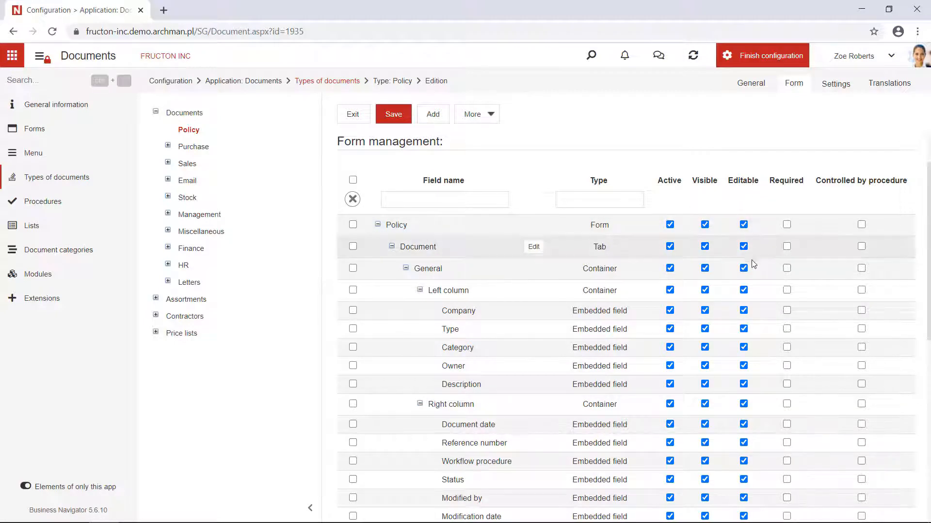
click(744, 311)
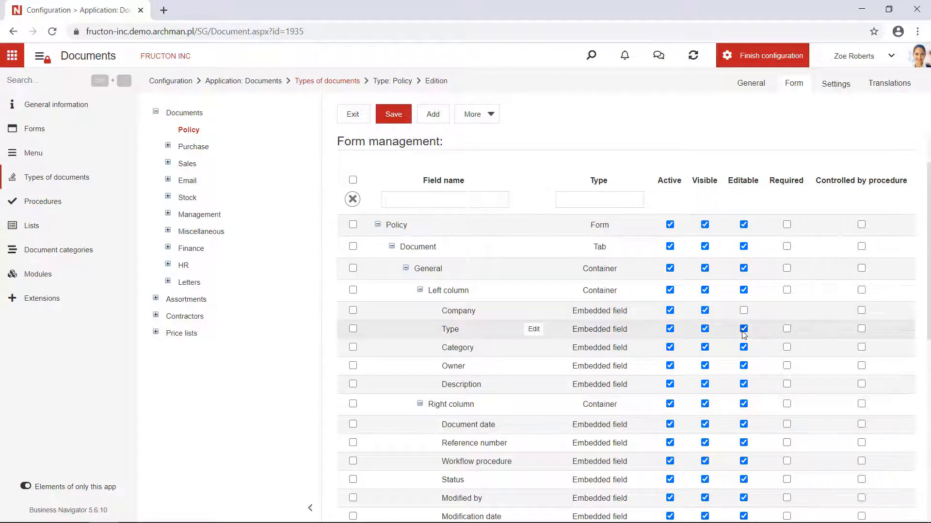
click(744, 330)
click(744, 348)
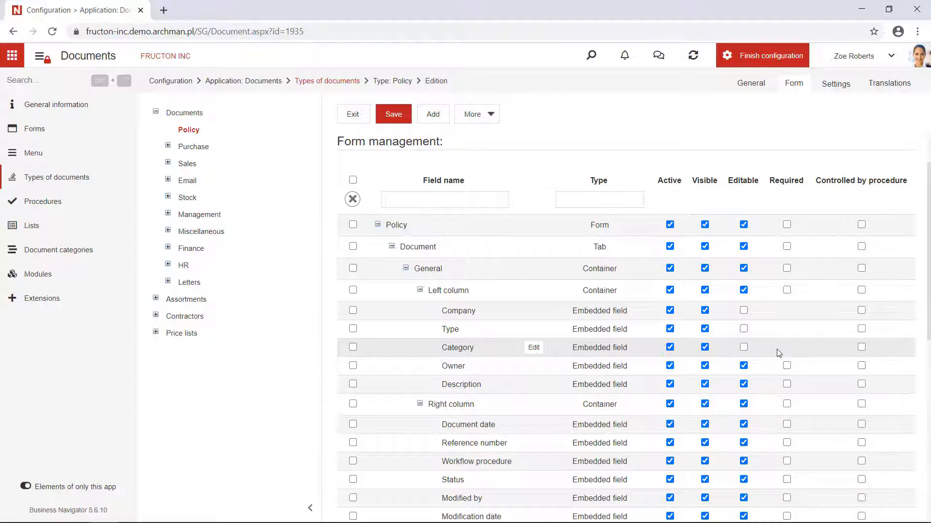
Step: Make the Valid from and Who it may concern fields required, and save the Policy document type
scroll(779, 352, down, 1)
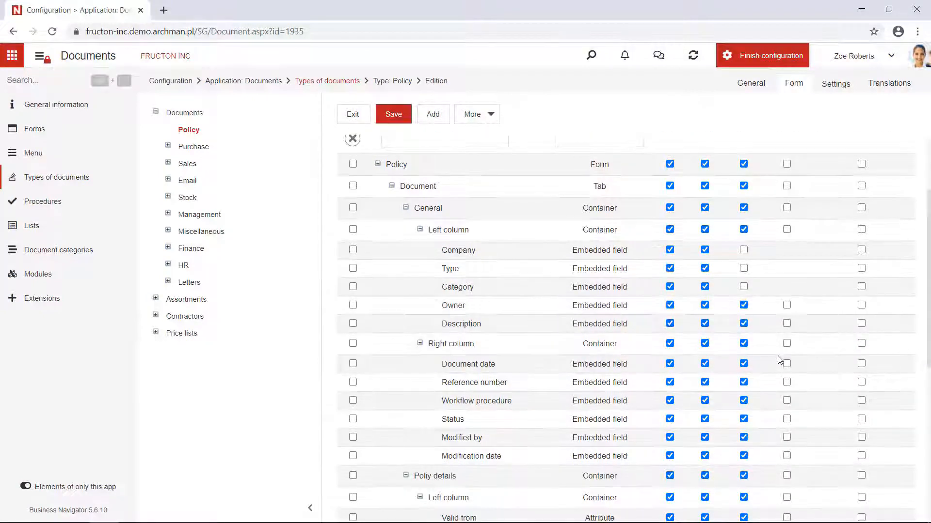
scroll(779, 354, down, 2)
scroll(780, 363, down, 2)
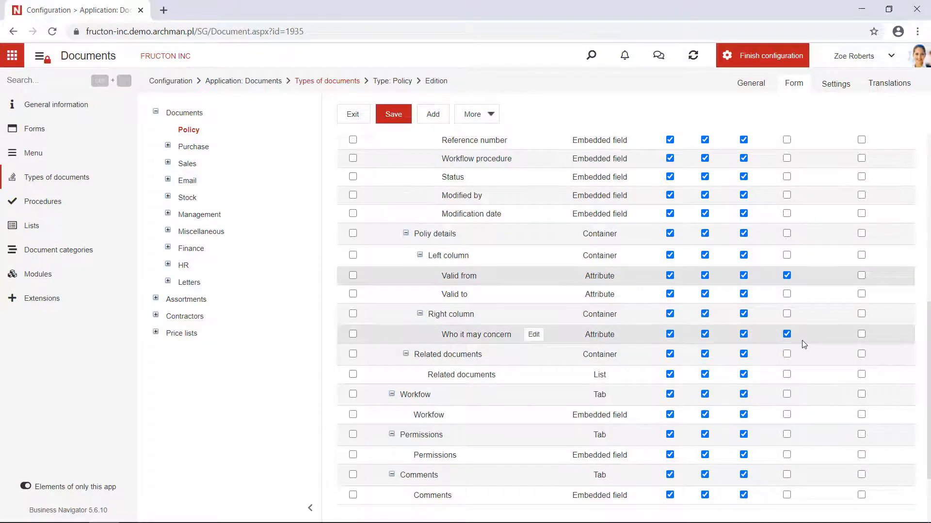
scroll(801, 344, up, 10)
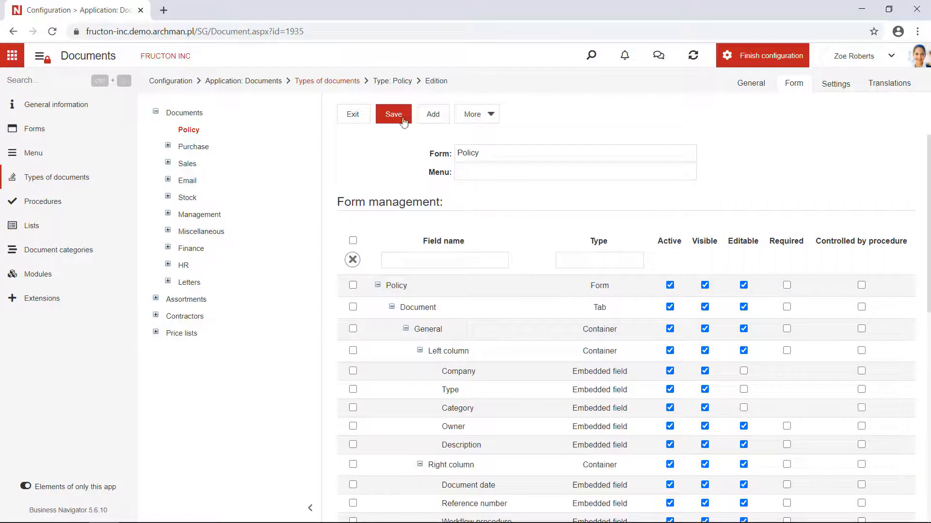
click(402, 122)
click(517, 111)
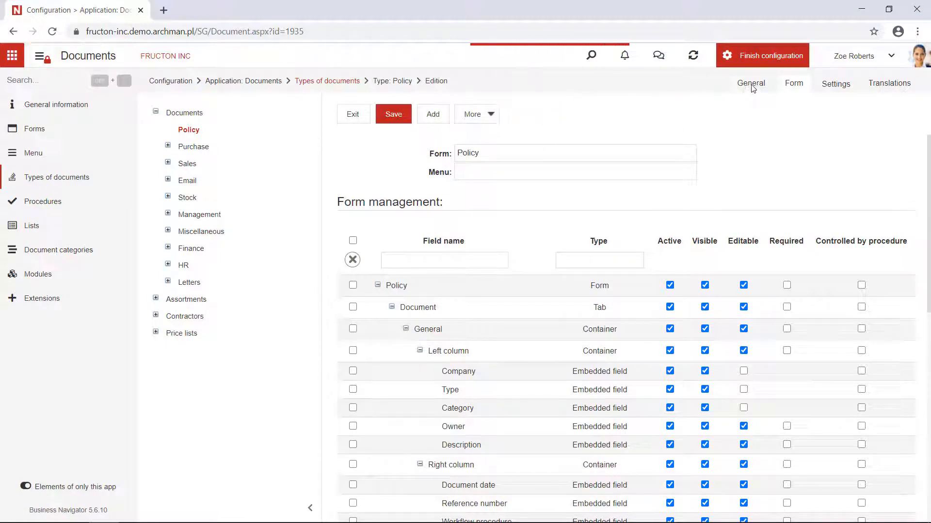
Step: Move the Policy document type under Documents: Management as its parent element and save the change
click(188, 131)
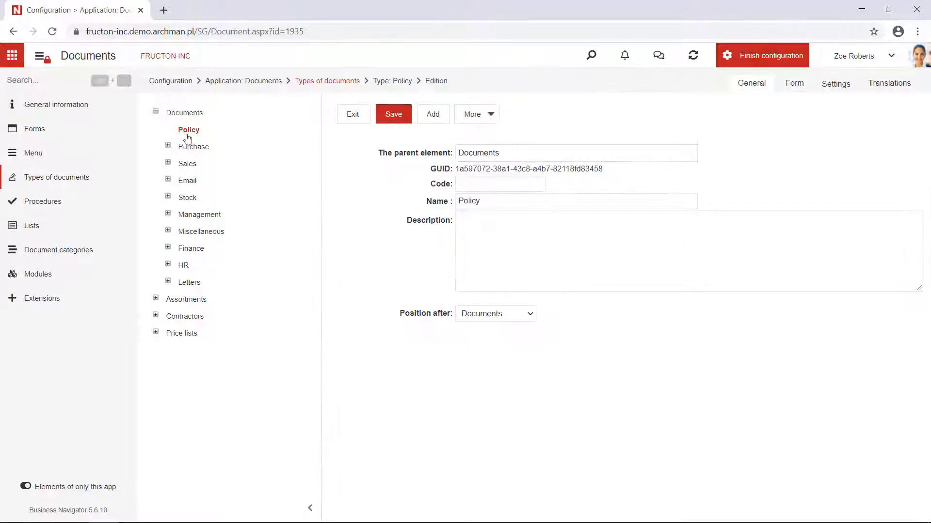
click(176, 218)
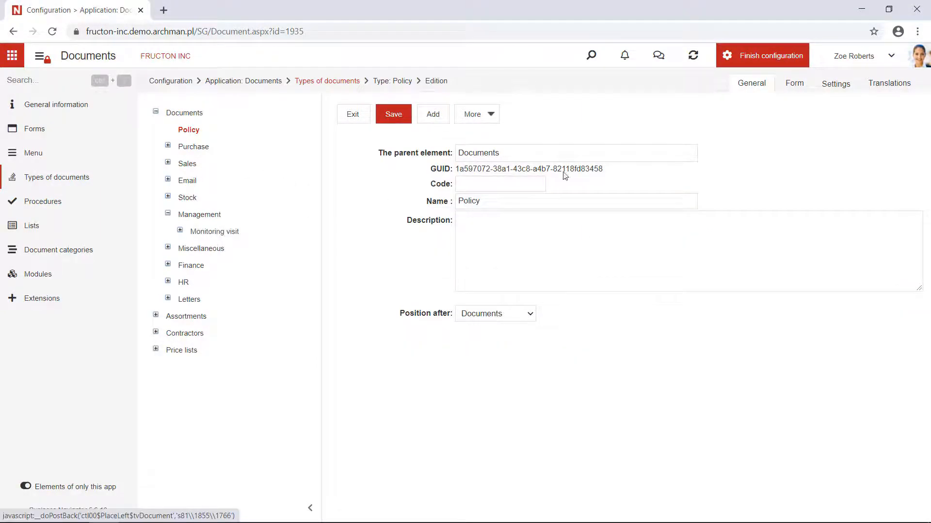
drag(523, 156, 421, 167)
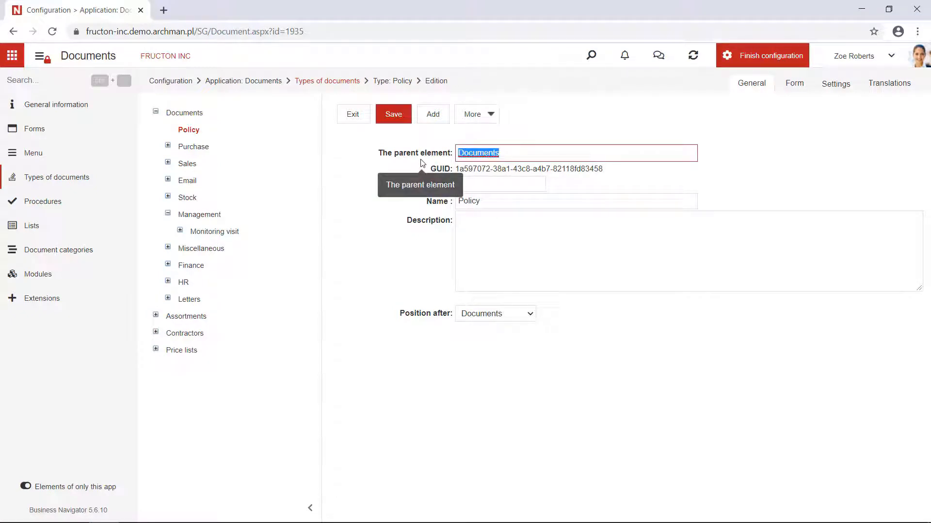
text(man)
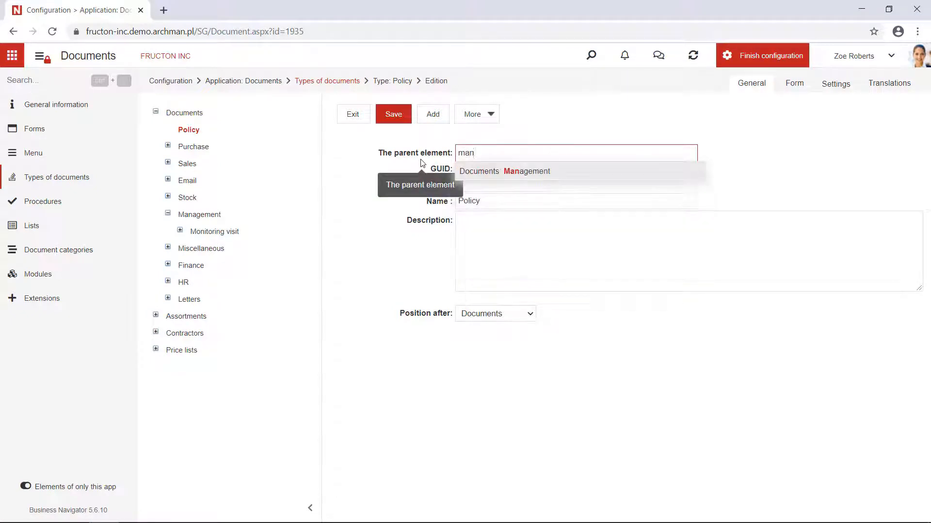
click(588, 171)
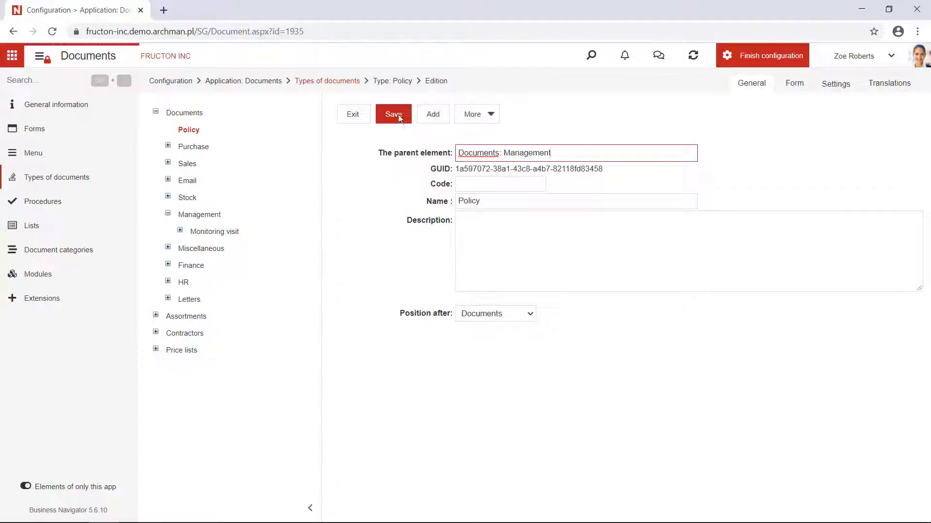
click(399, 117)
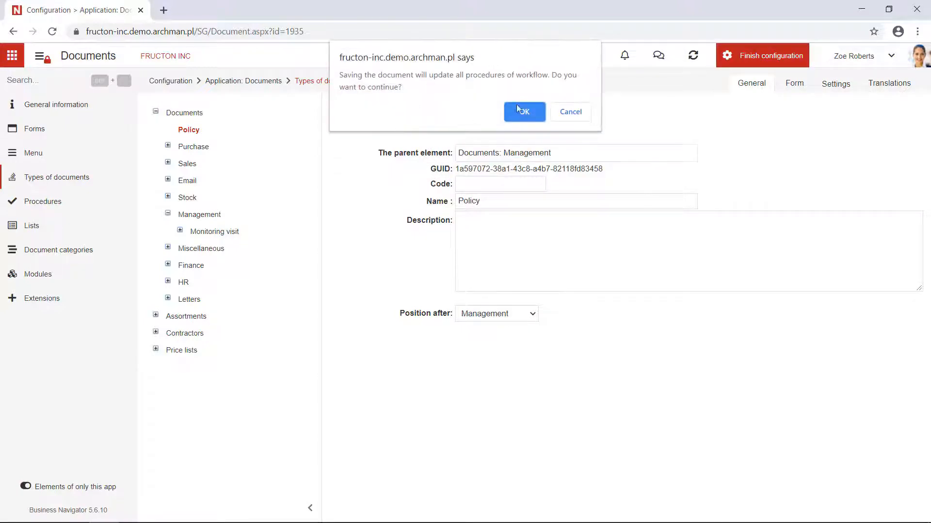
click(518, 109)
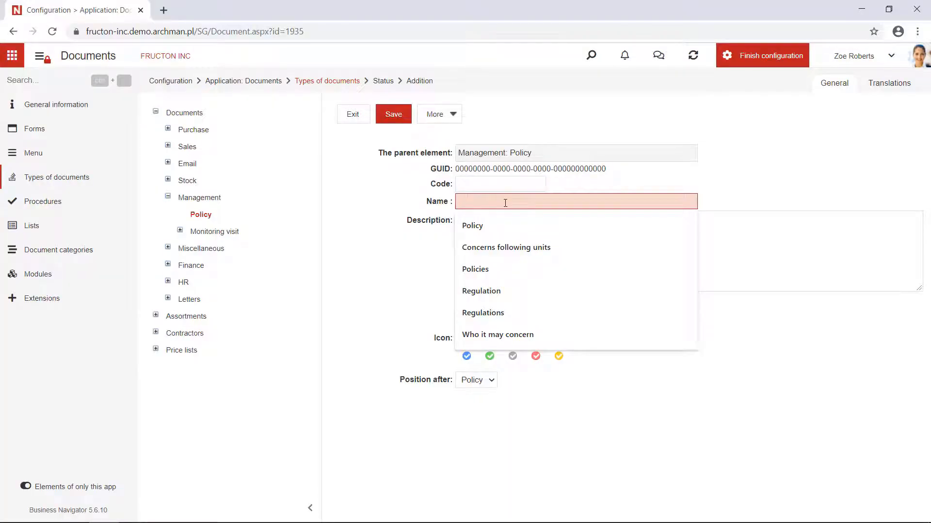
Step: Add a status named Registered to the Policy document type, give it the blue ring icon, and save it
text(Re)
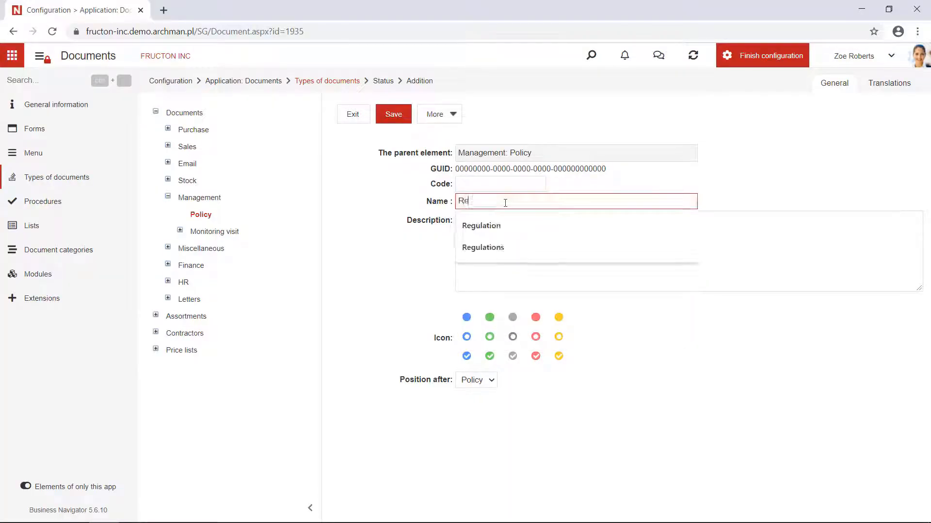
text(gistered)
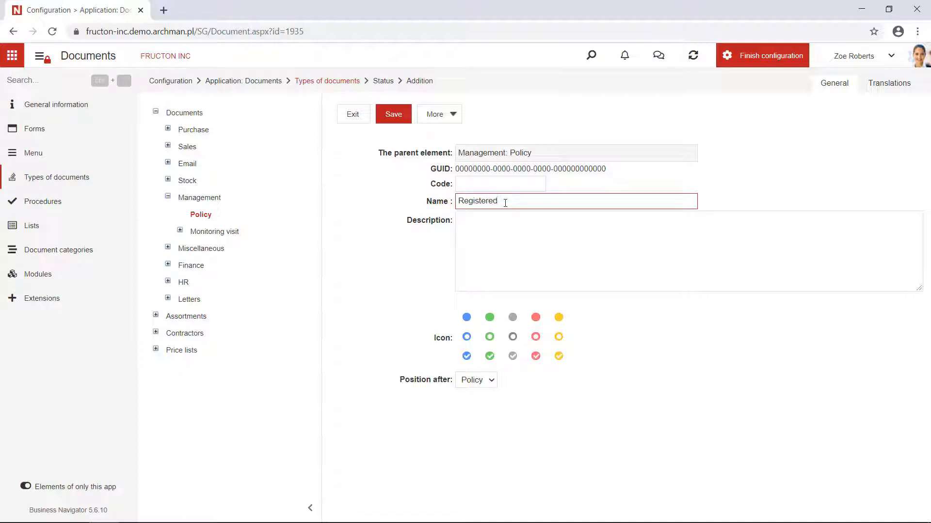
click(518, 219)
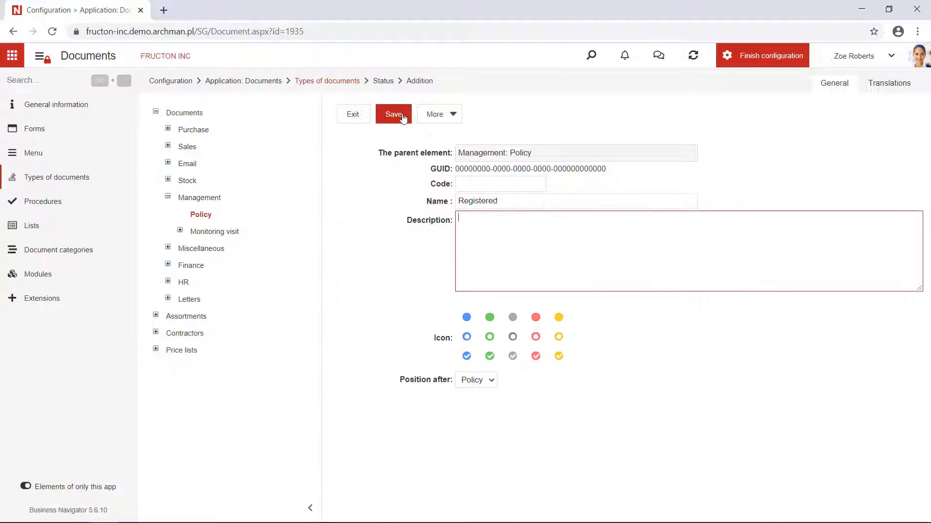
click(467, 339)
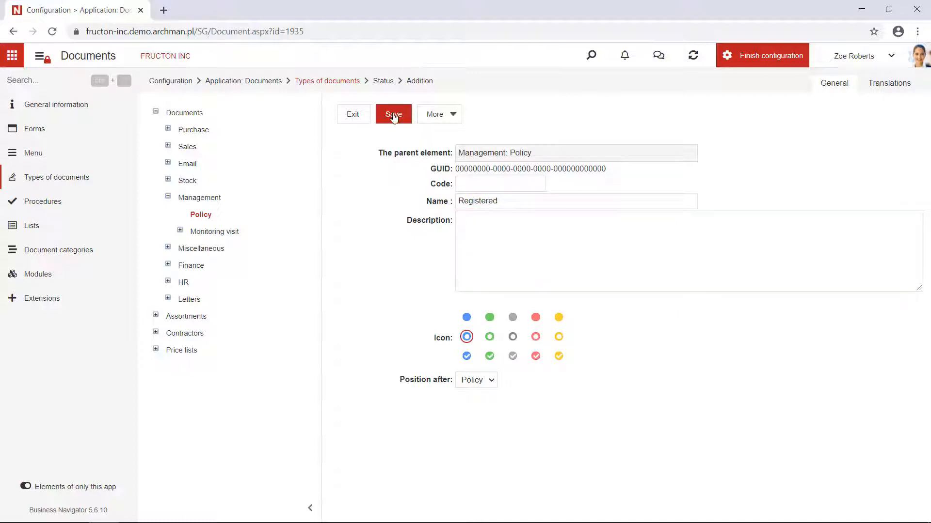
click(439, 116)
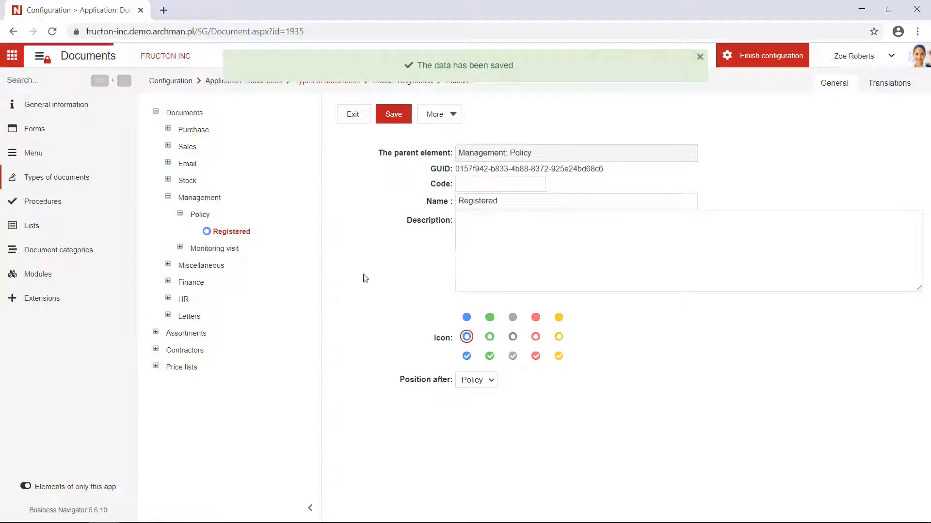
Step: Duplicate the Registered status, rename the copy Approved, give it the solid green circle icon, and save it
click(264, 249)
click(529, 196)
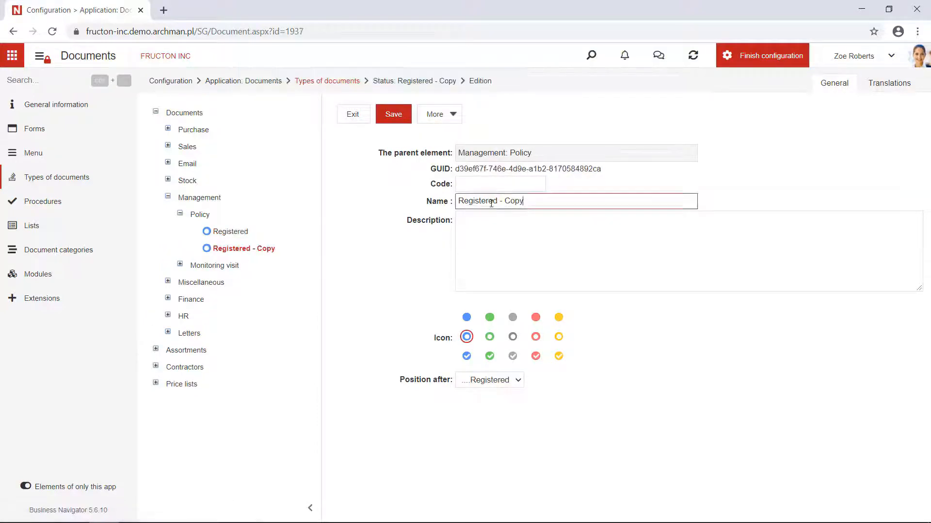
drag(527, 201, 451, 205)
text(Approved)
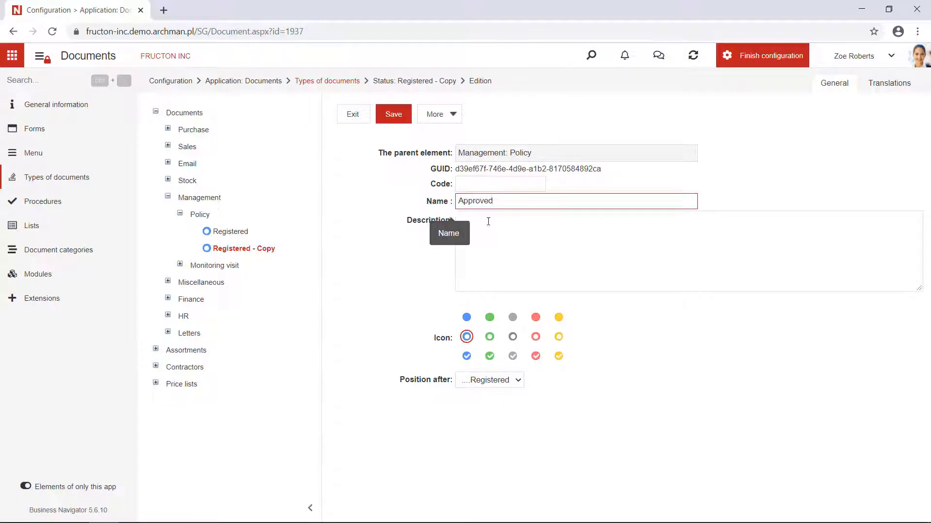
click(488, 222)
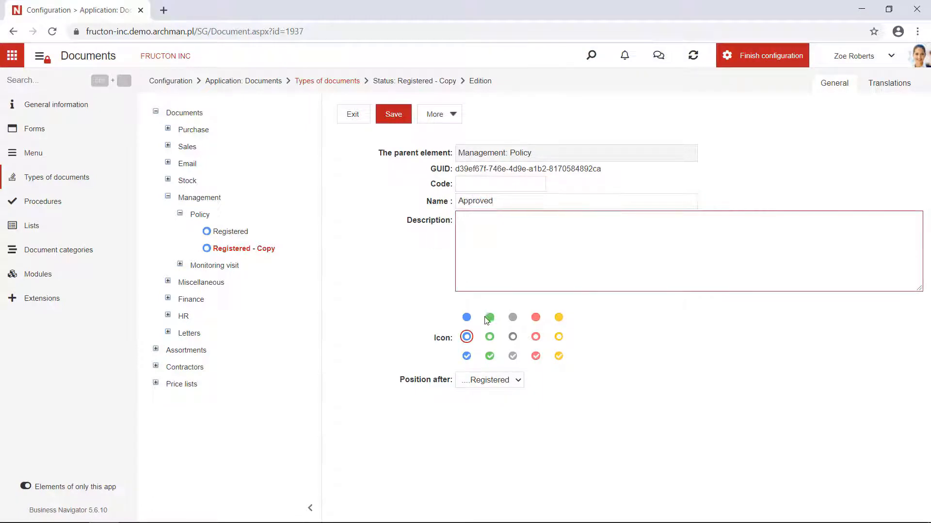
click(488, 318)
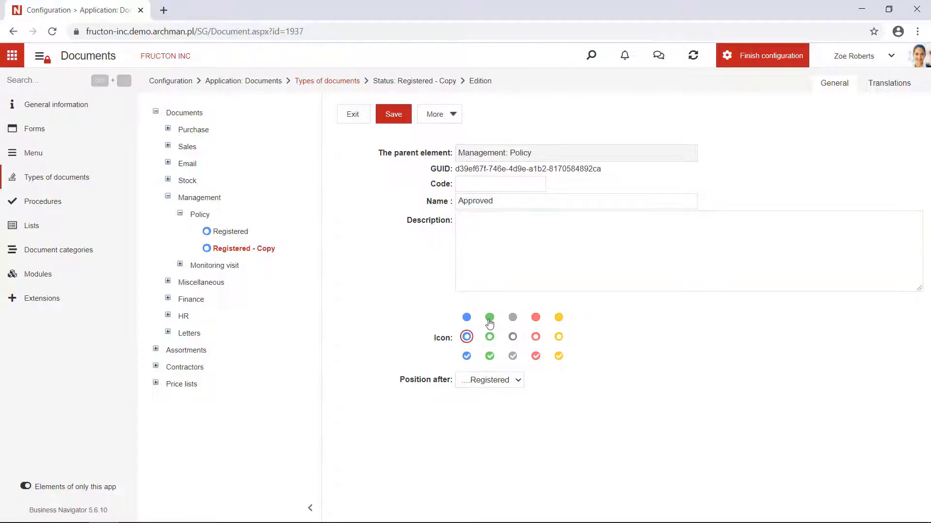
click(402, 121)
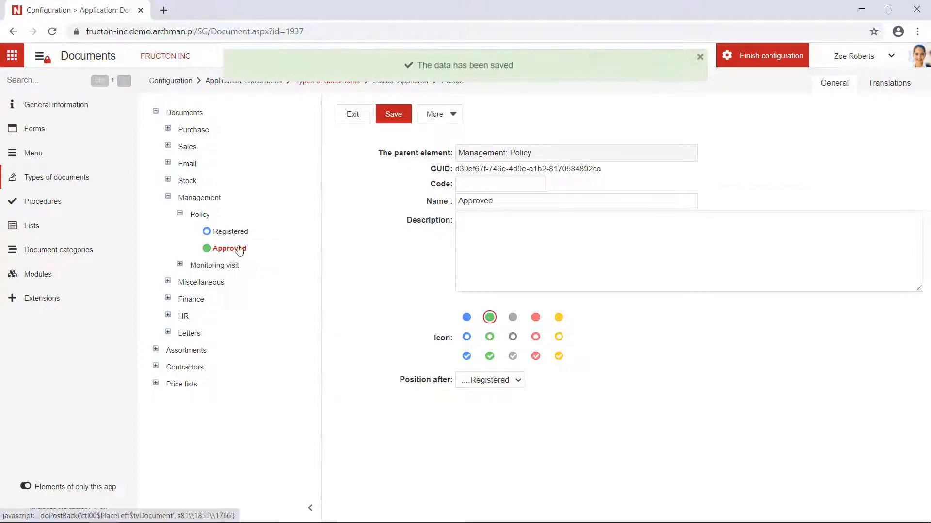
Step: Duplicate the Approved status, rename the copy Read with the solid grey circle icon, and save it
click(436, 114)
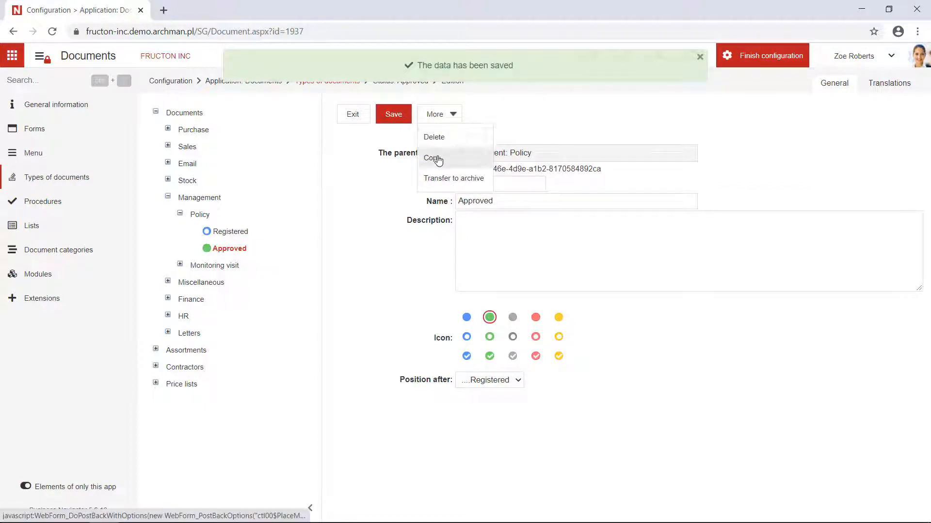
click(433, 158)
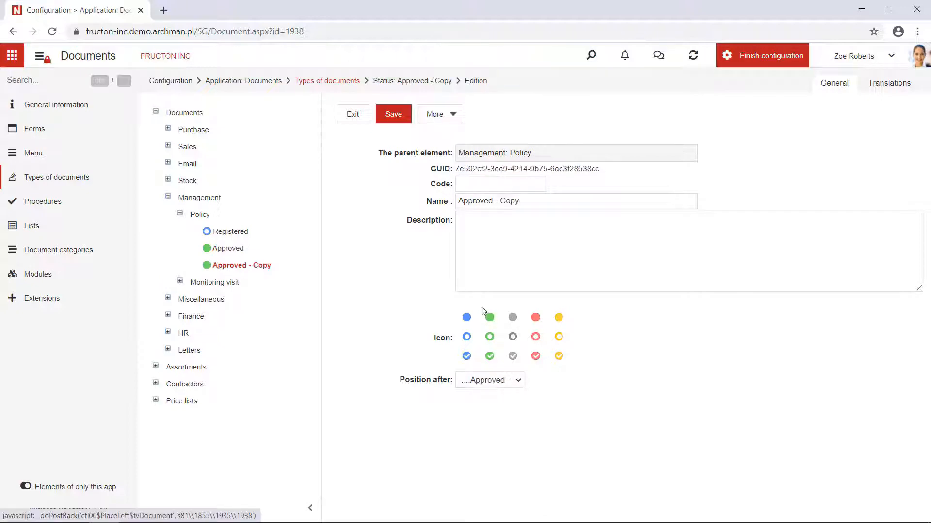
click(512, 317)
drag(527, 201, 450, 204)
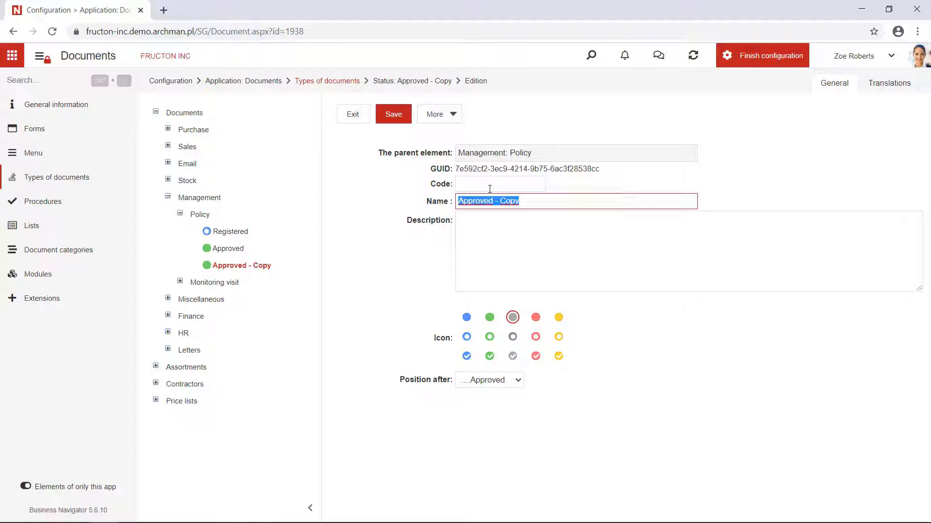
text(Read)
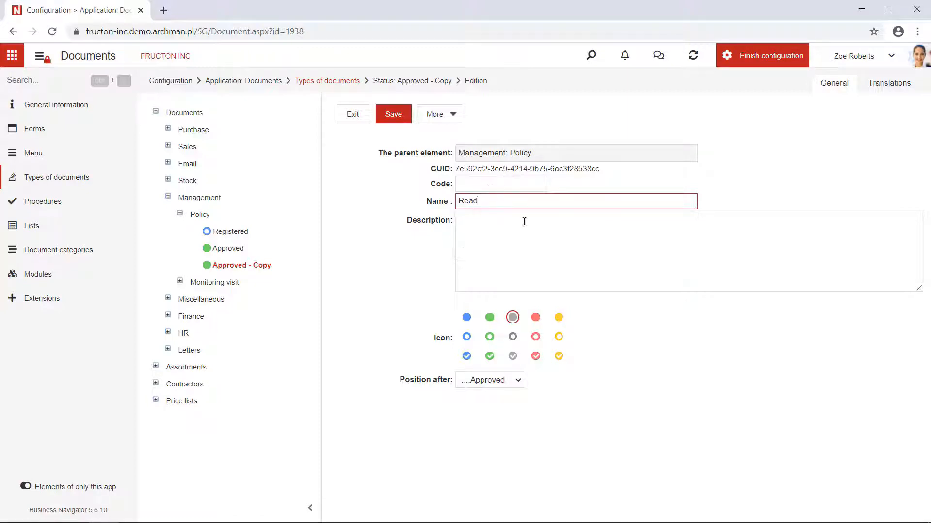
click(394, 116)
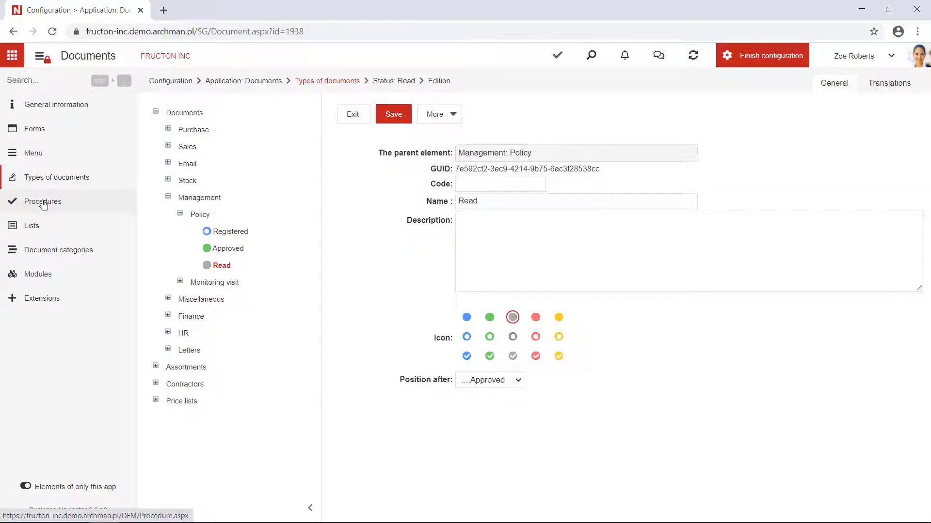
Step: Create and save a procedure named Policy workflow that applies to the Management: Policy document, with version 1
click(41, 204)
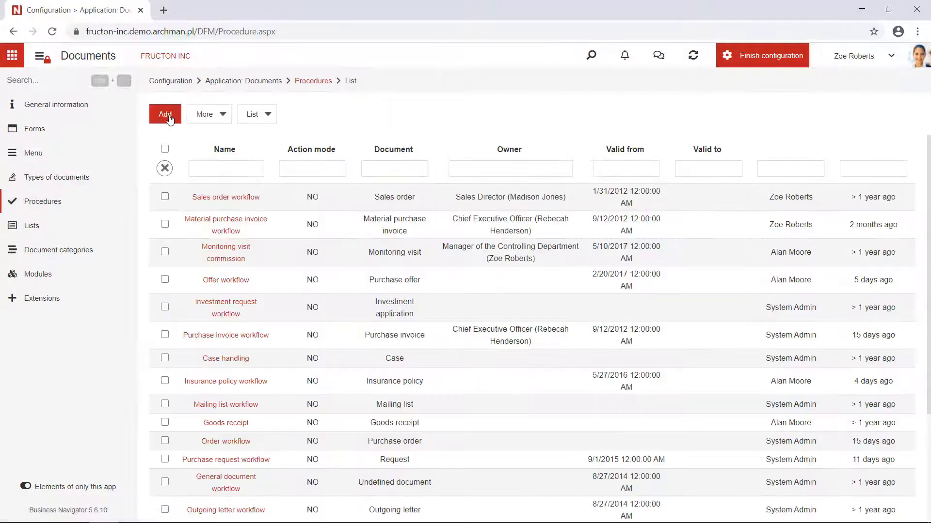
click(170, 118)
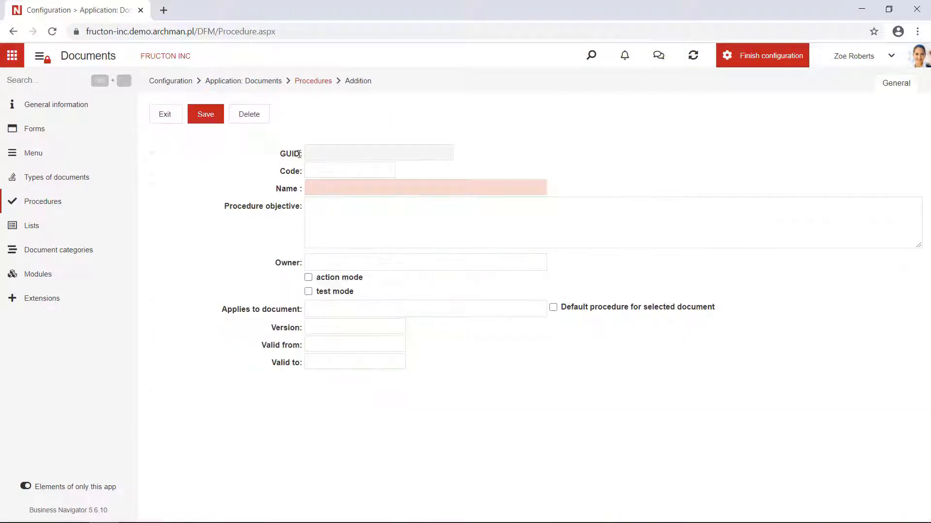
click(321, 188)
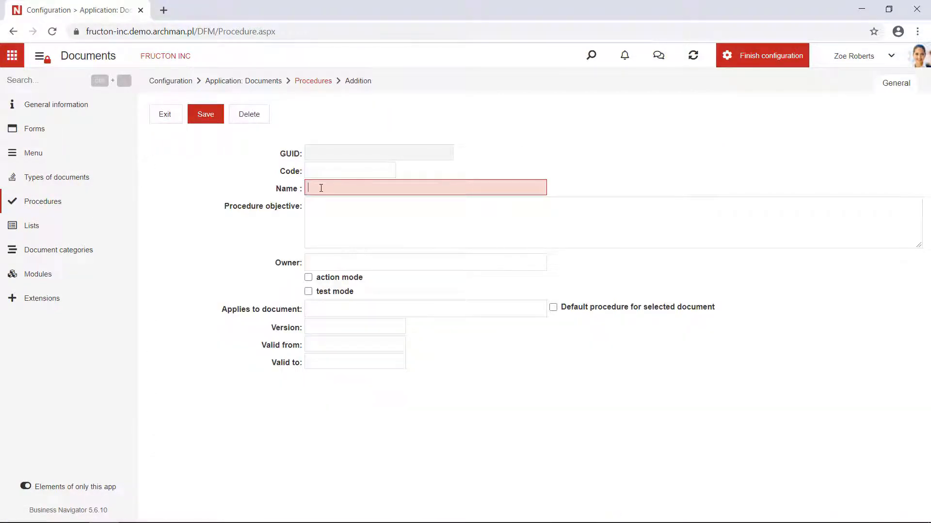
text(Policy workflow)
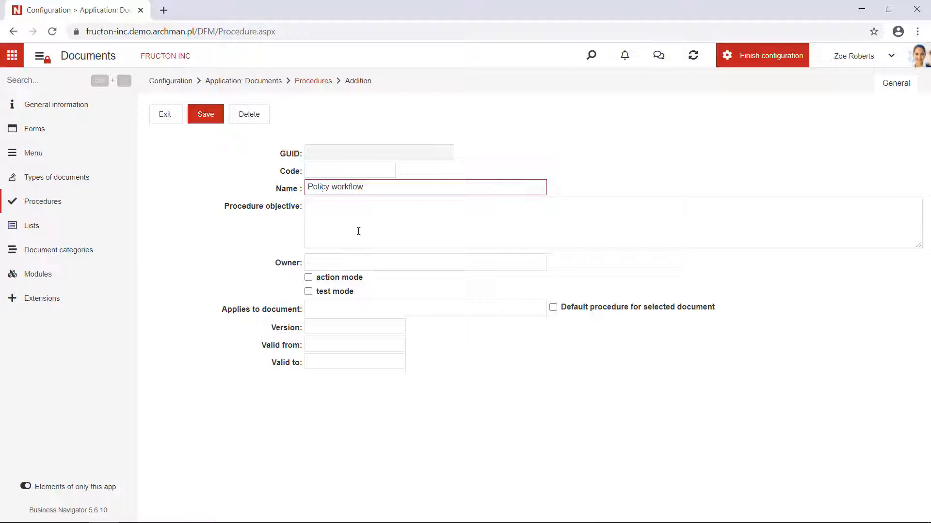
click(328, 309)
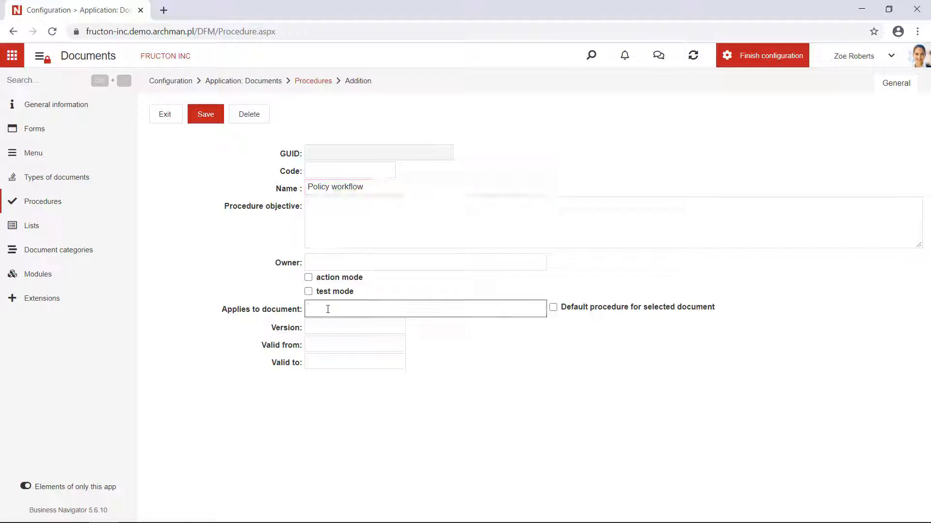
text(pol)
click(324, 345)
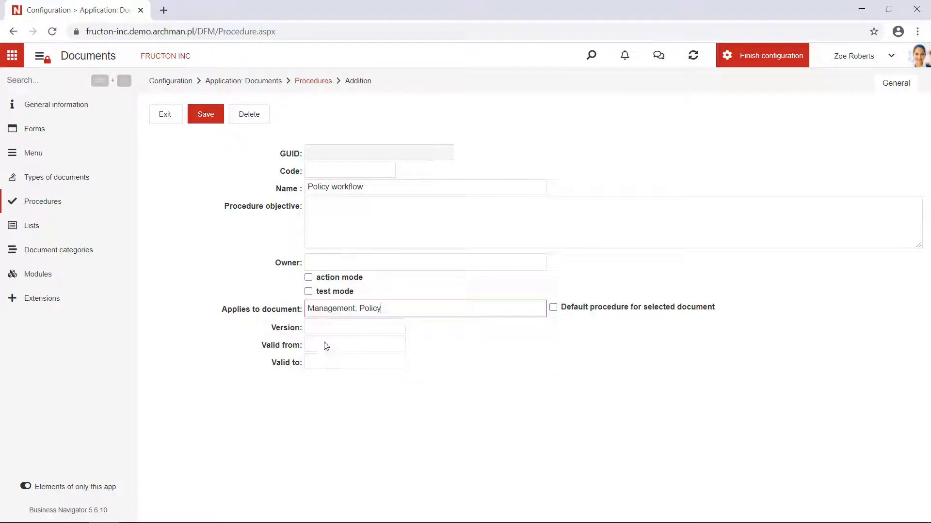
click(320, 327)
text(1)
click(360, 225)
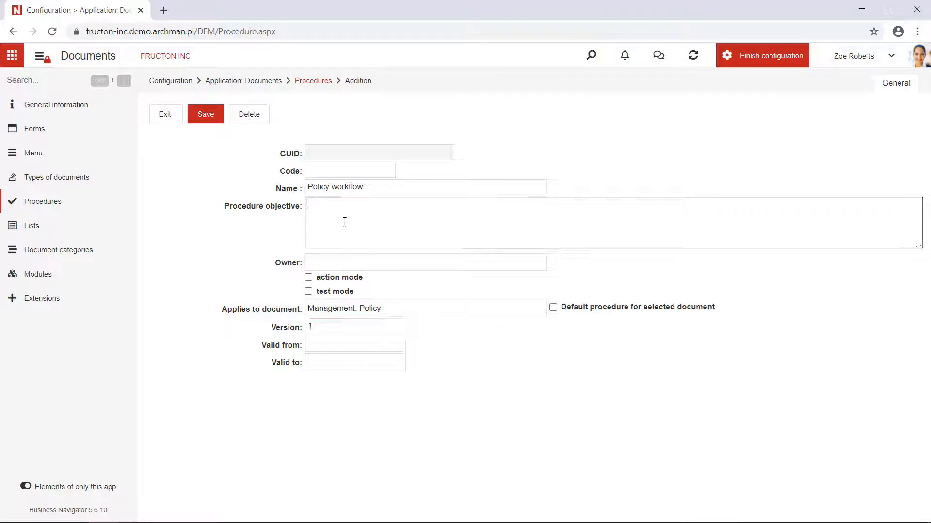
click(206, 115)
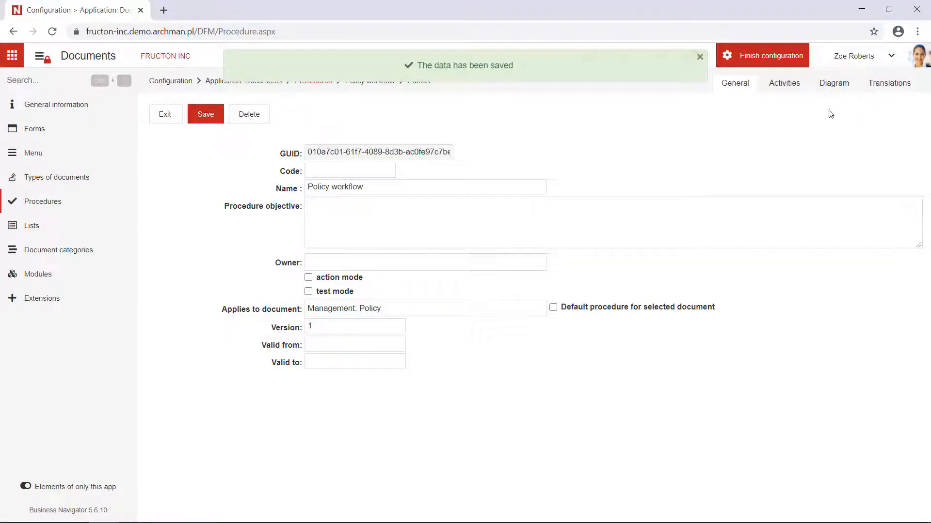
Step: Open the Policy workflow procedure's diagram, add a task and a decision, and place the decision below and to the right of the task
click(839, 86)
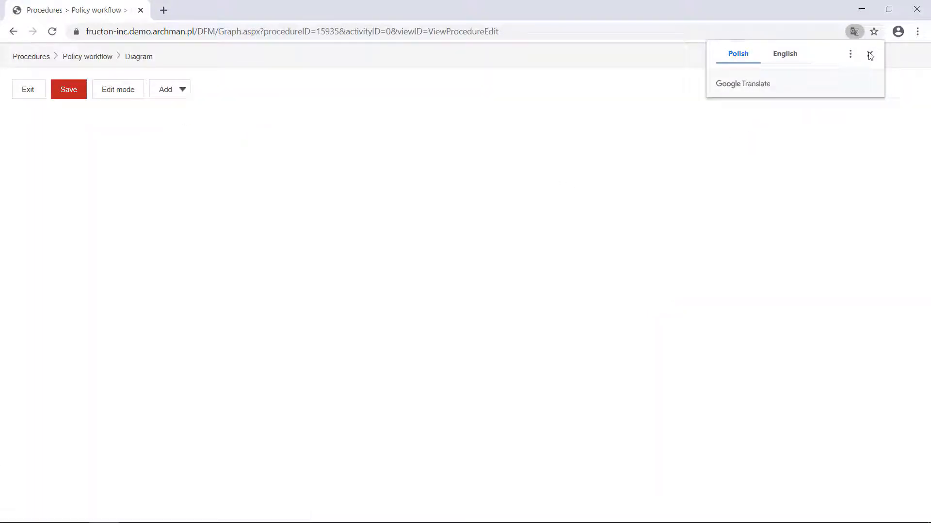
click(870, 54)
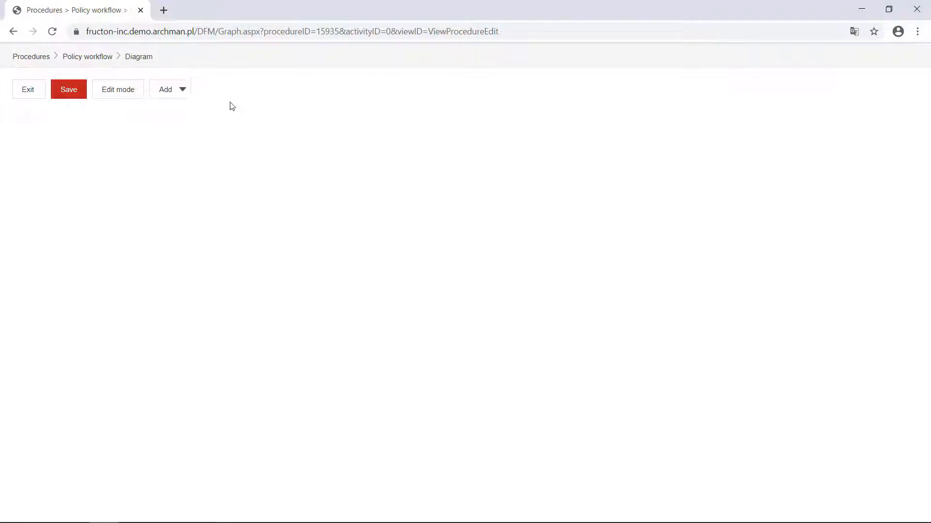
click(170, 89)
click(177, 143)
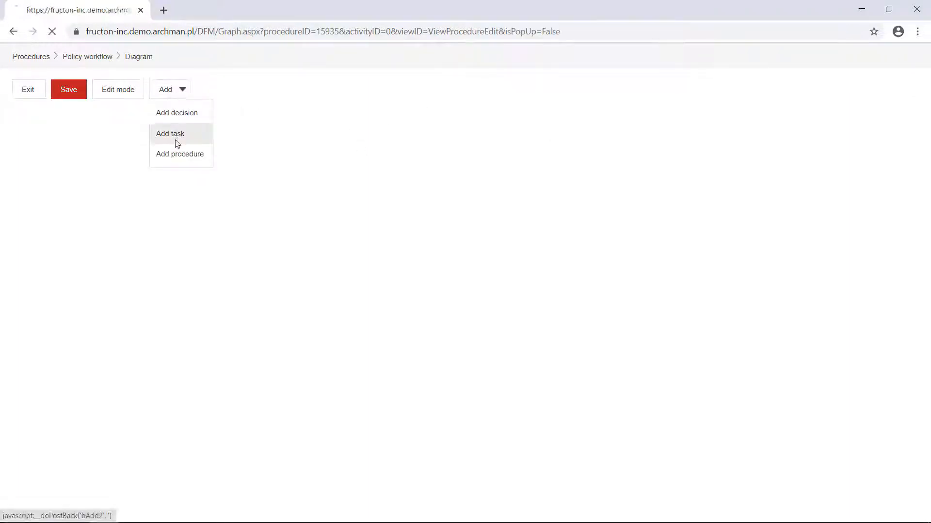
click(182, 92)
click(187, 114)
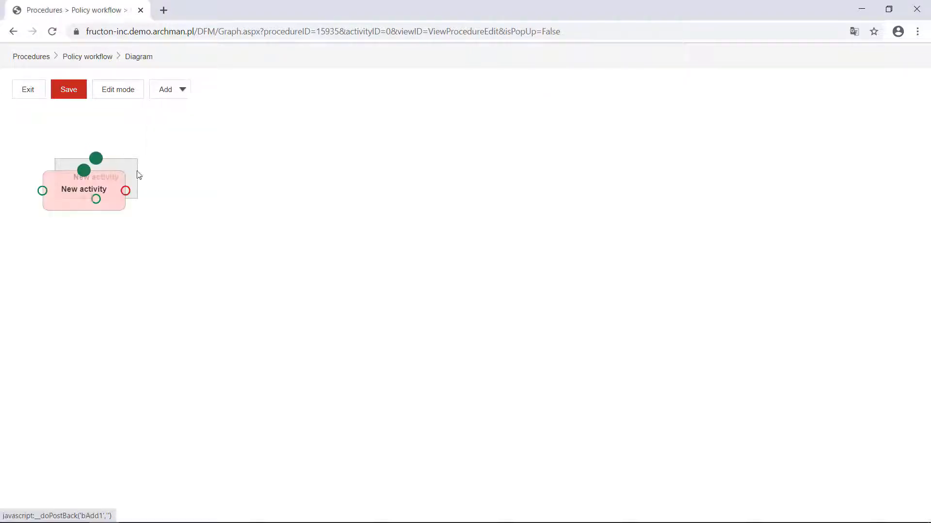
drag(119, 189, 229, 262)
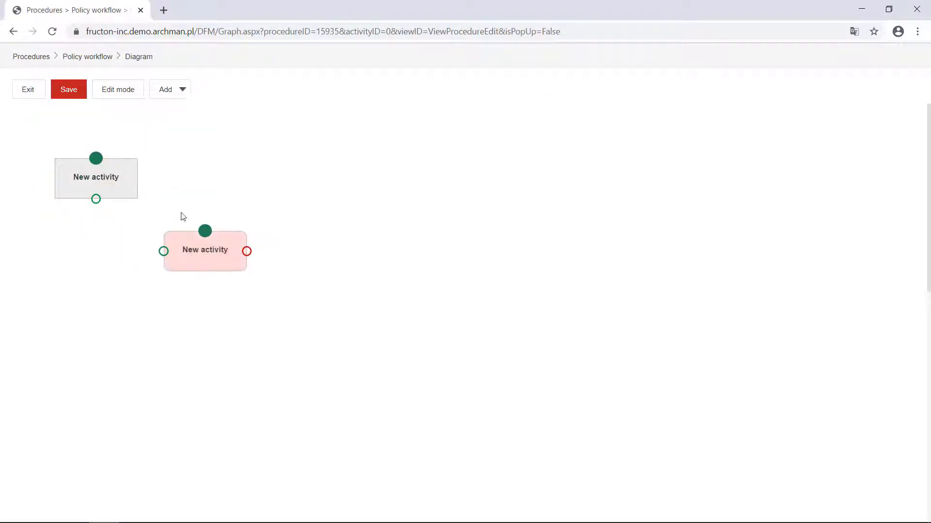
Step: Name the task Policy registration and the decision Policy approval, and link the task's output to the decision's input
click(124, 92)
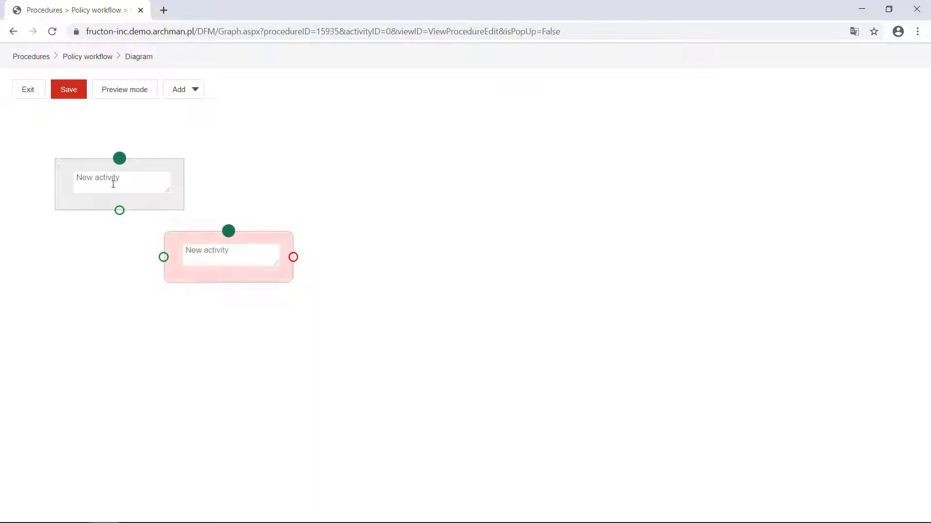
drag(128, 175, 65, 183)
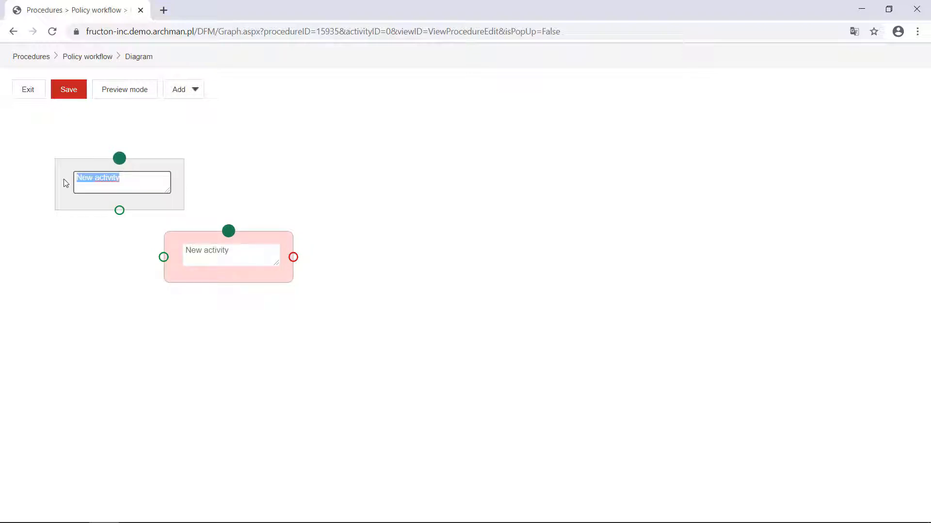
text(Policy registration)
drag(248, 255, 157, 248)
text(Policy)
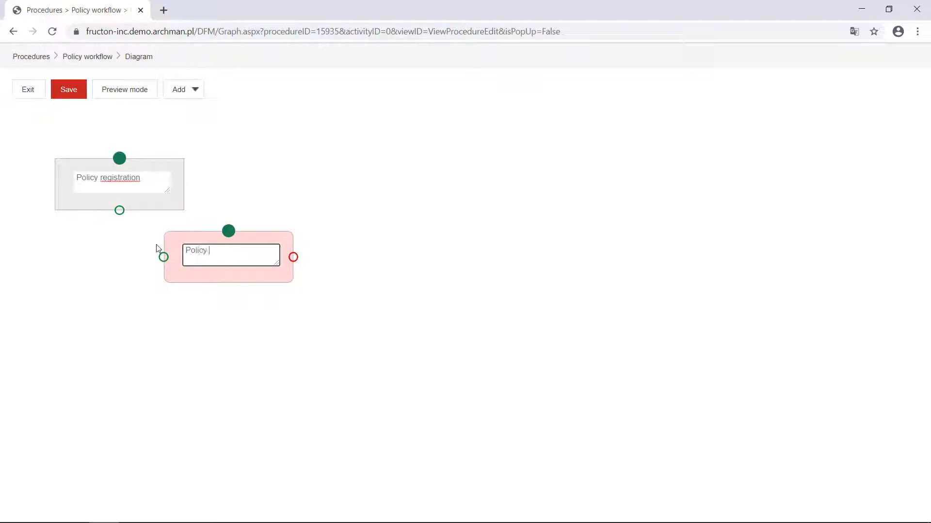
text( approval)
drag(223, 269, 235, 294)
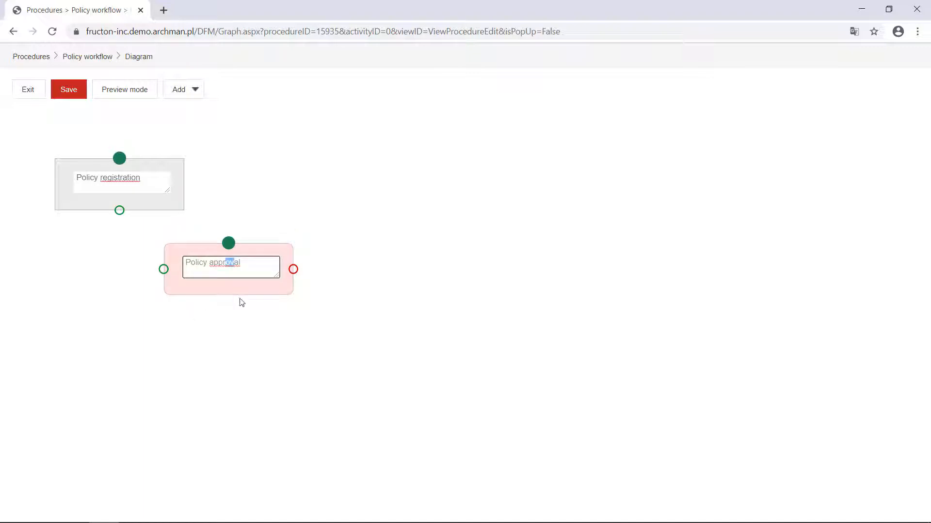
drag(119, 218, 241, 254)
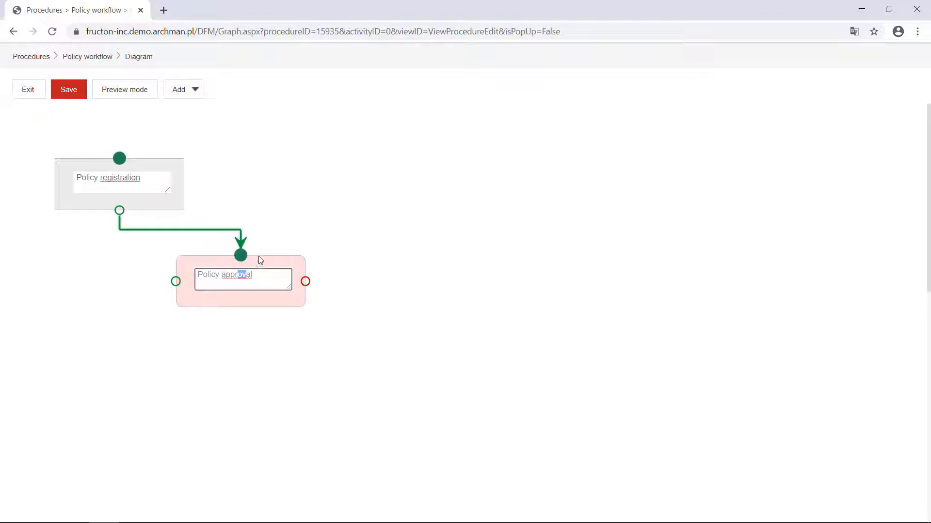
Step: Add another task below the Policy approval decision and link the decision's green output to the new task's input
click(181, 89)
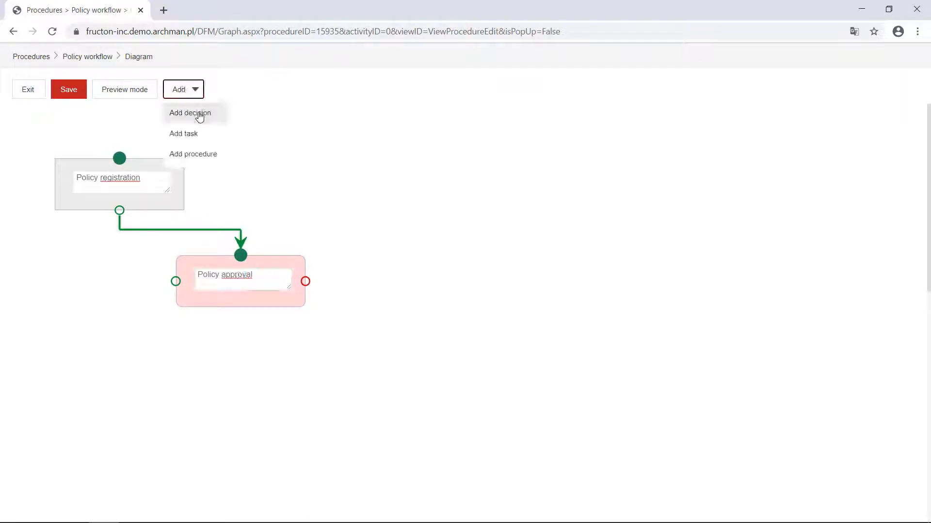
click(189, 140)
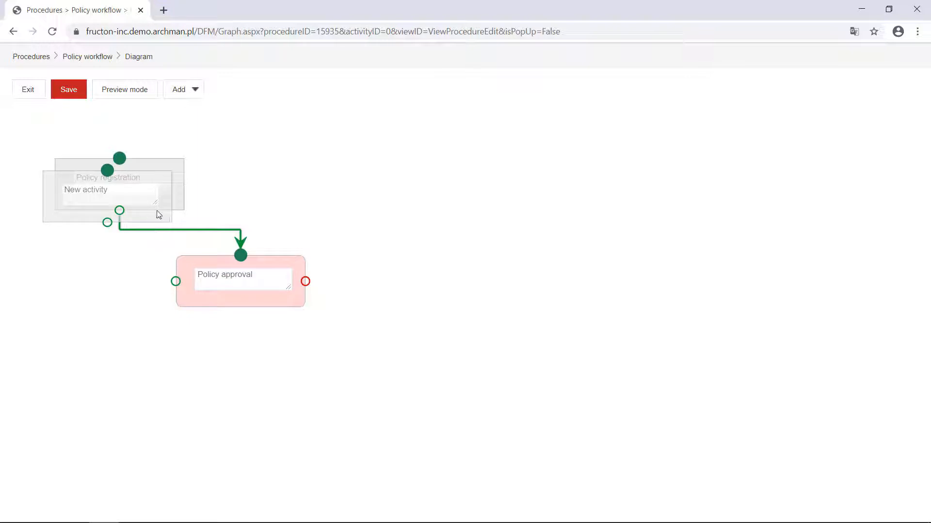
drag(158, 214, 188, 388)
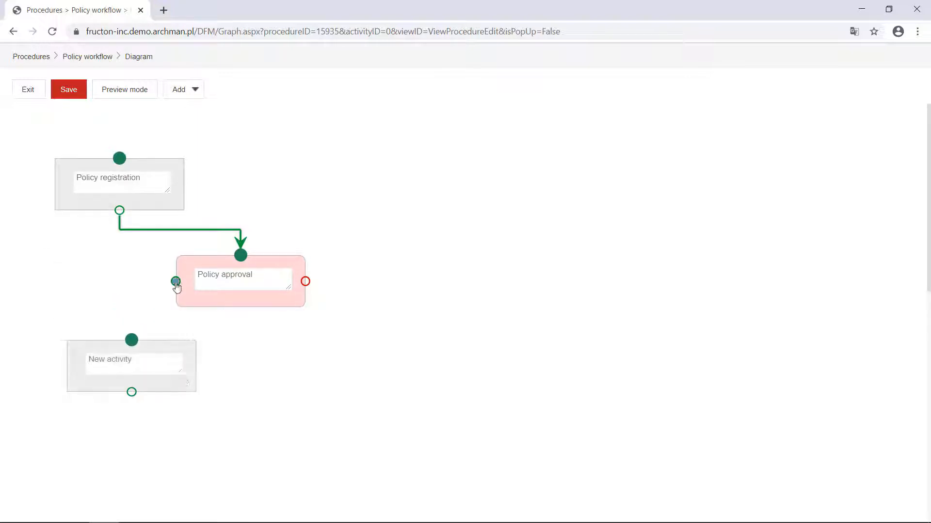
drag(175, 282, 132, 345)
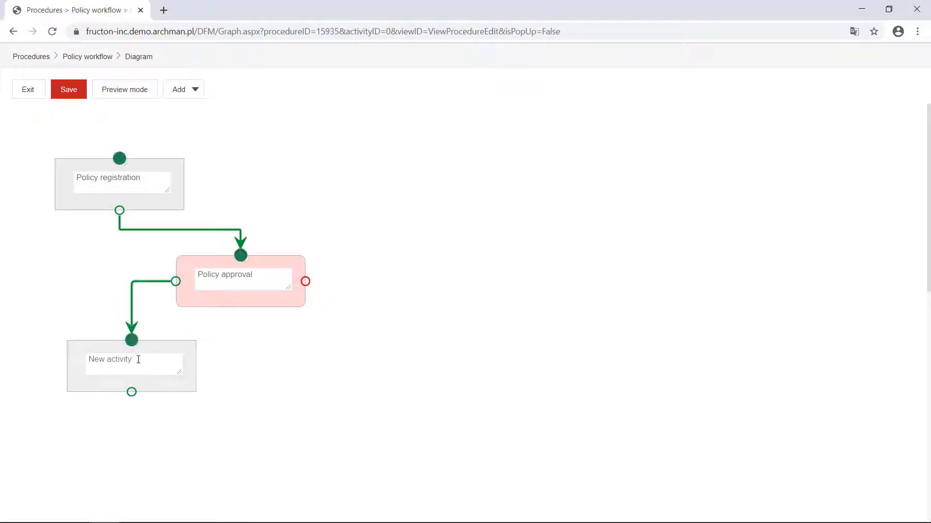
Step: Rename the new task below Policy approval as Getting familiar with the policy
click(92, 358)
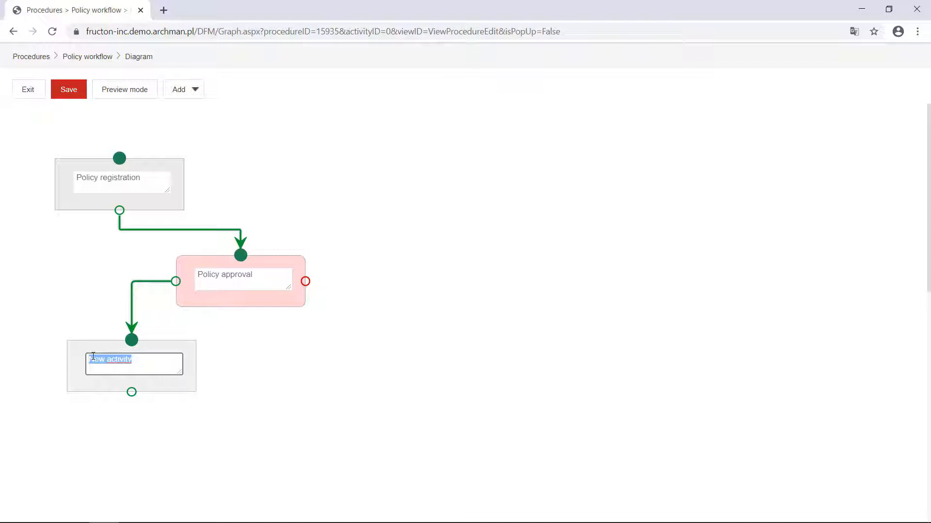
key(BackSpace)
text(Getting familiar with the polic)
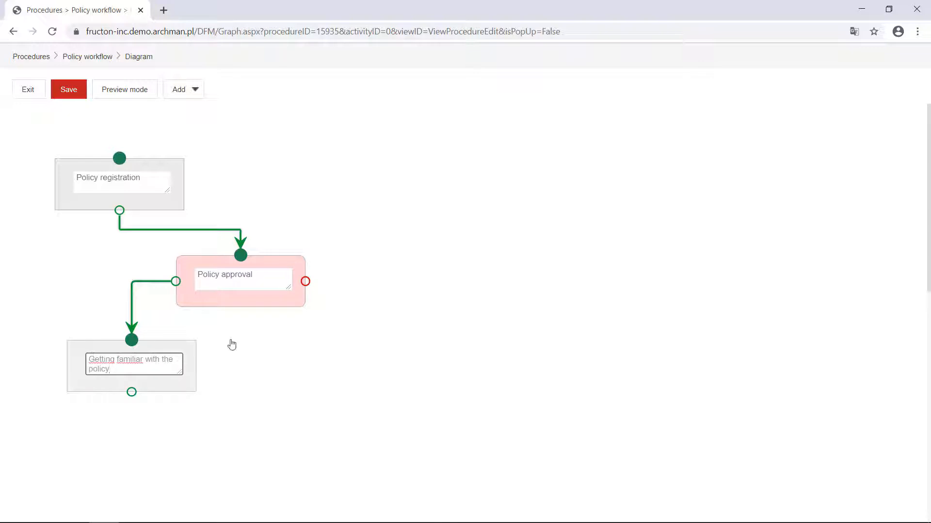
click(298, 334)
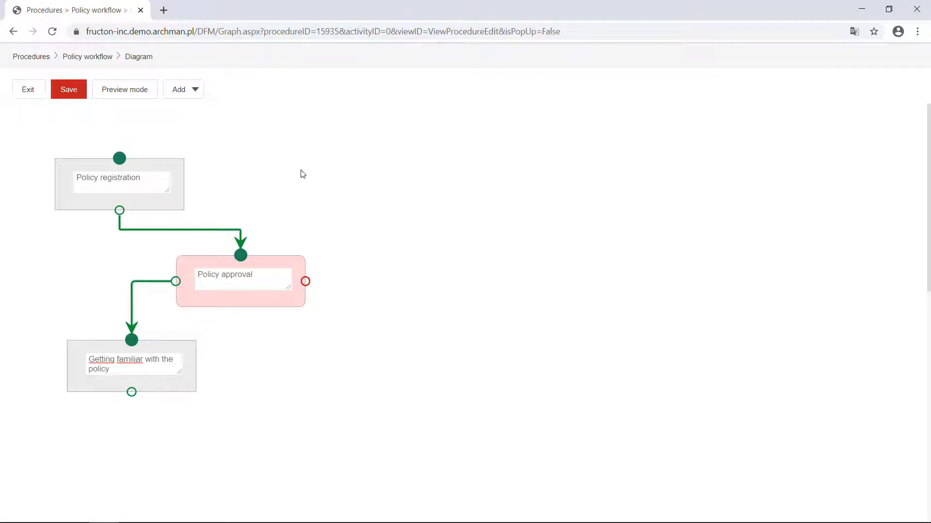
Step: Add another task to the right of Policy registration and link the Policy approval decision's red output to the new task's input
click(180, 89)
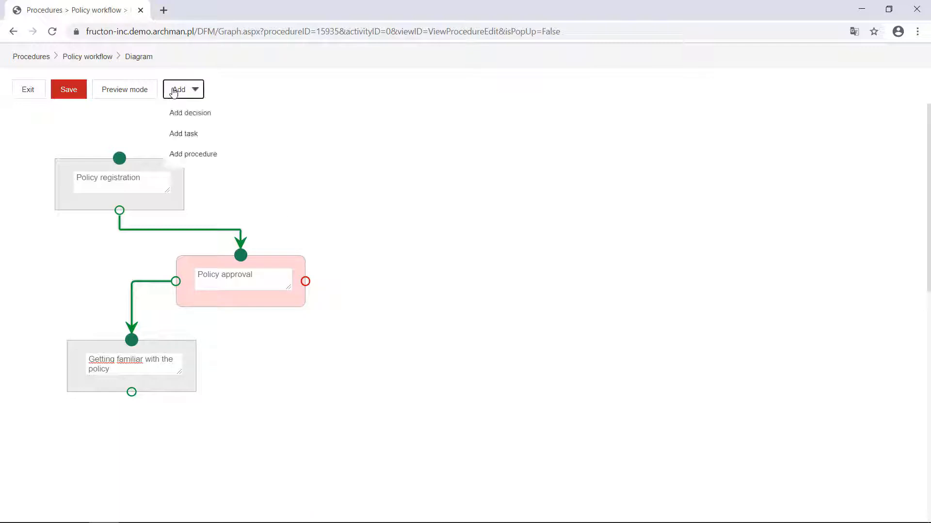
click(186, 132)
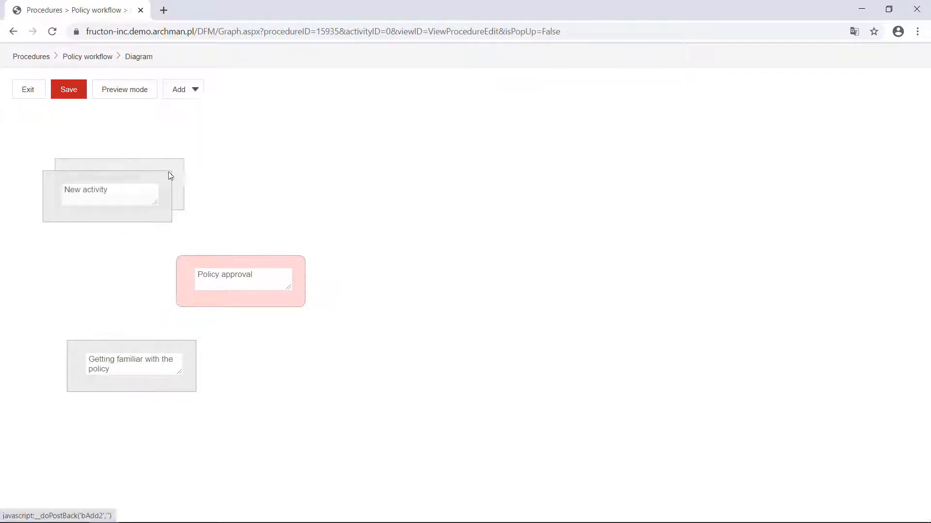
drag(156, 182, 359, 189)
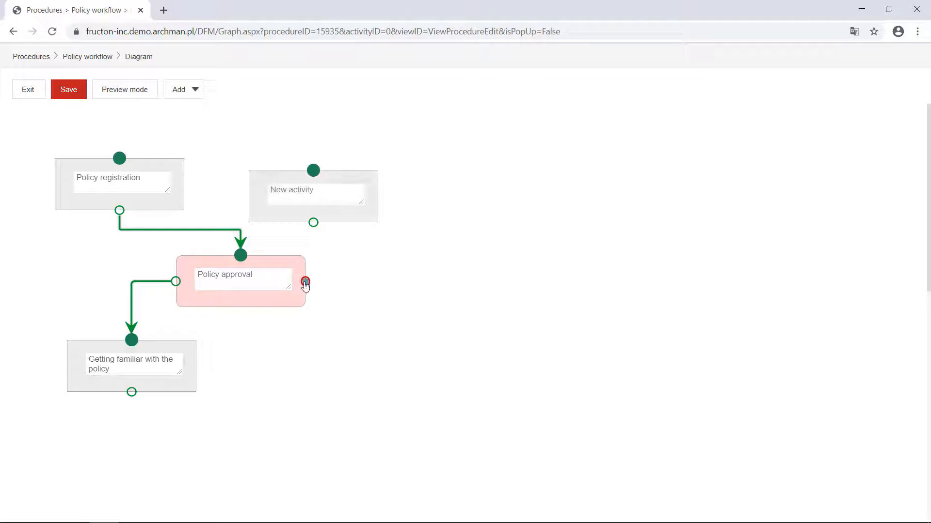
drag(305, 283, 272, 190)
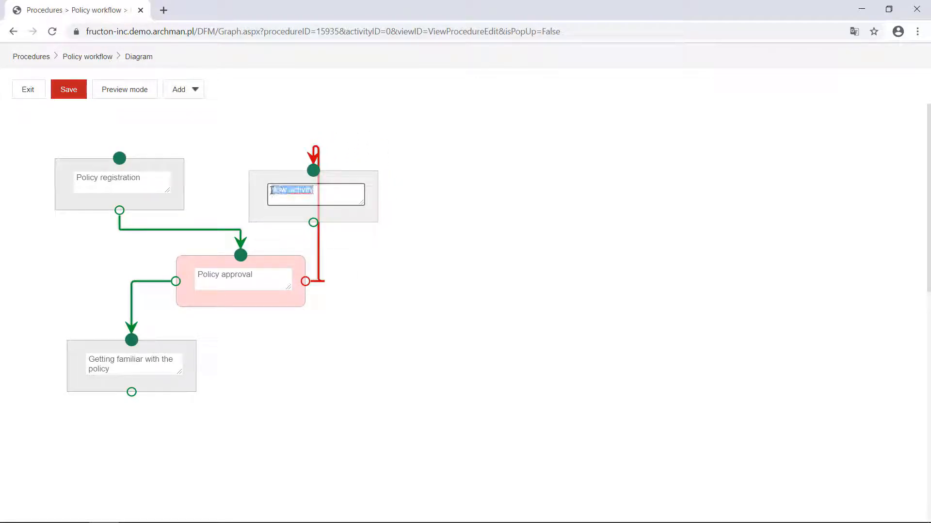
Step: Name the new task Policy verification, link its output to the Policy approval input, align it with Policy registration and save the diagram
key(BackSpace)
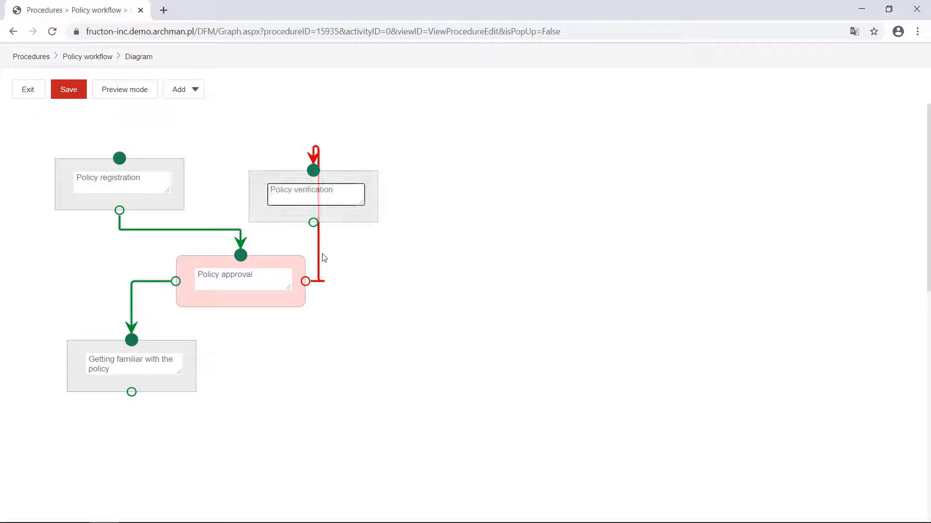
drag(313, 223, 241, 256)
drag(353, 219, 379, 209)
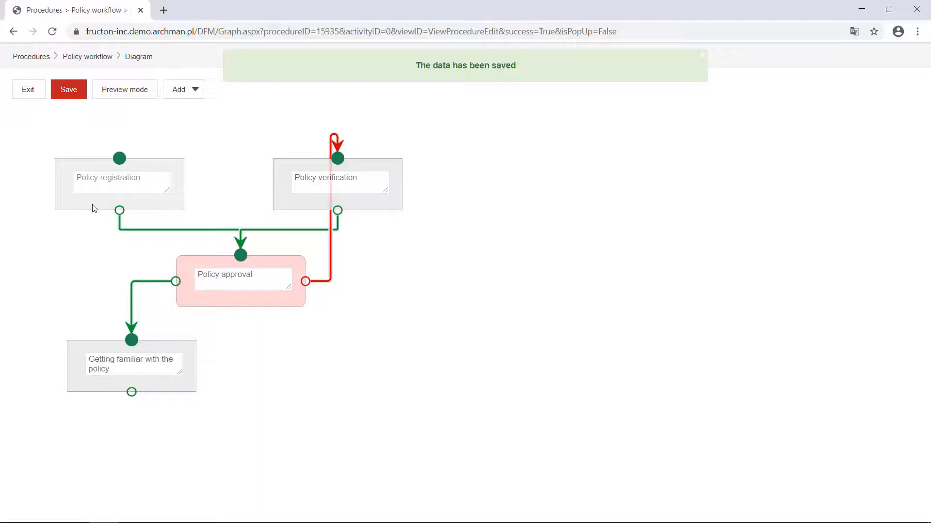
Step: Open the Policy registration activity for editing from the diagram and collapse the application's side menu
double_click(94, 209)
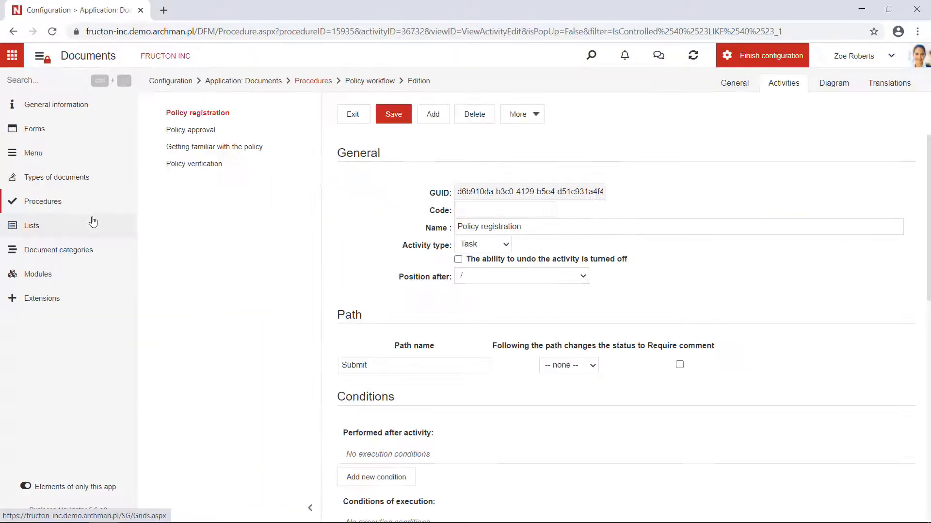
click(40, 57)
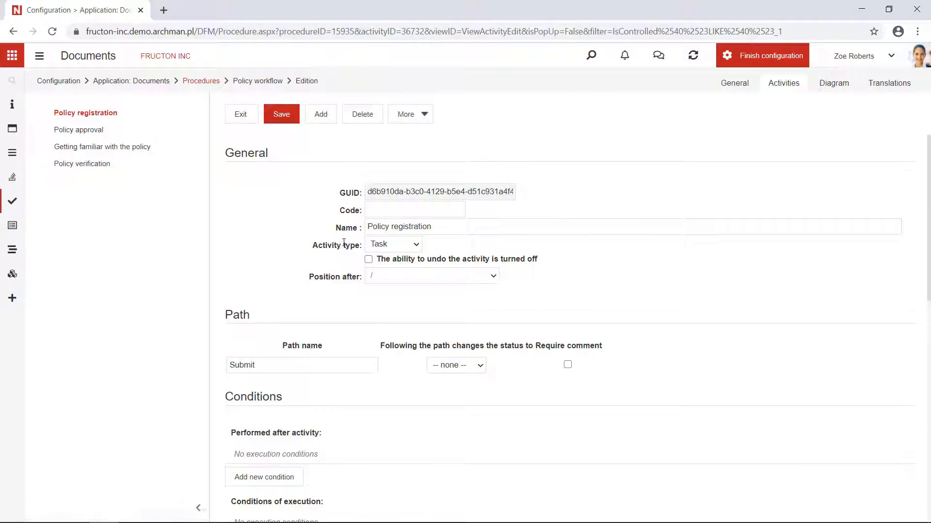
scroll(342, 255, down, 1)
scroll(336, 266, up, 1)
scroll(359, 284, down, 2)
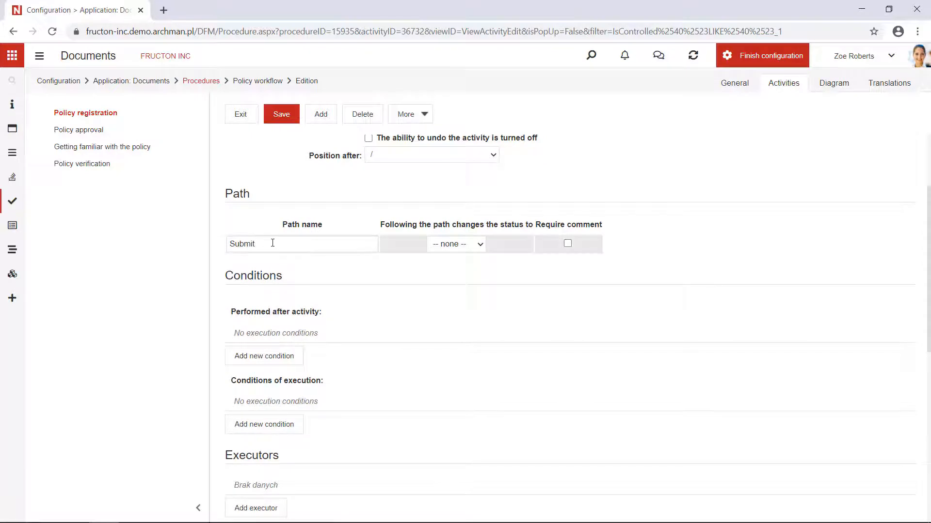
Step: Name the Policy registration path Submit for approval and have it change the status to Registered
double_click(272, 244)
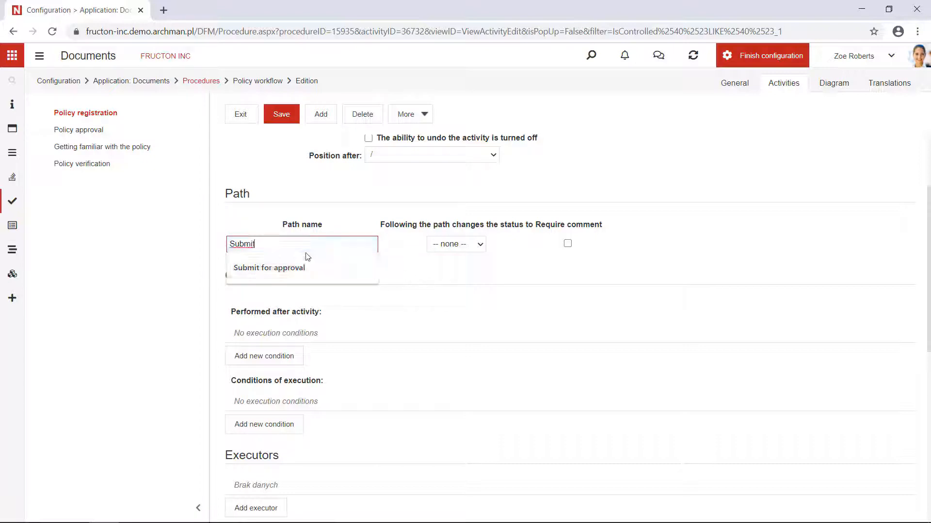
click(277, 270)
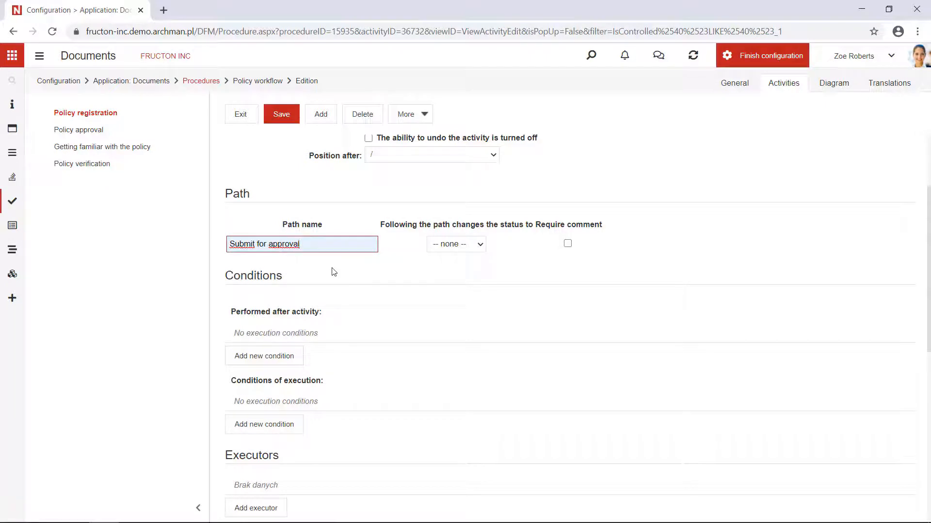
click(449, 248)
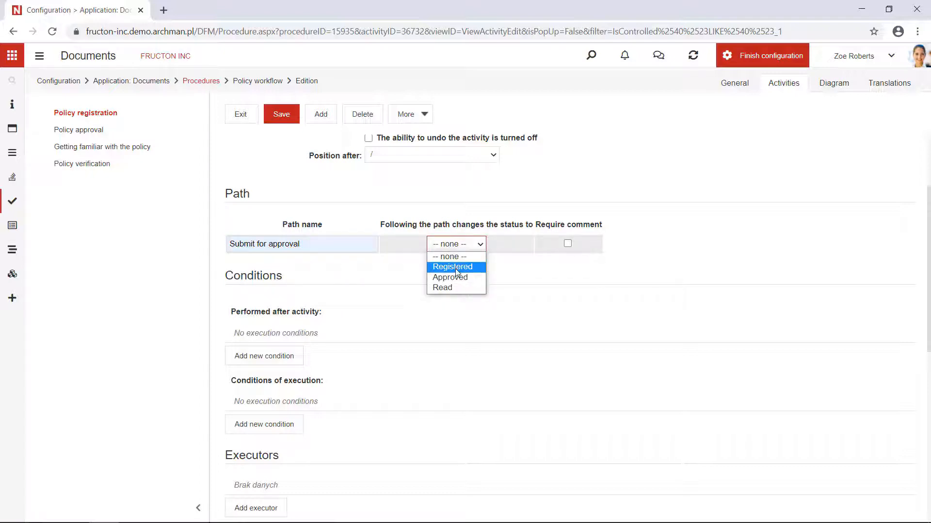
click(456, 269)
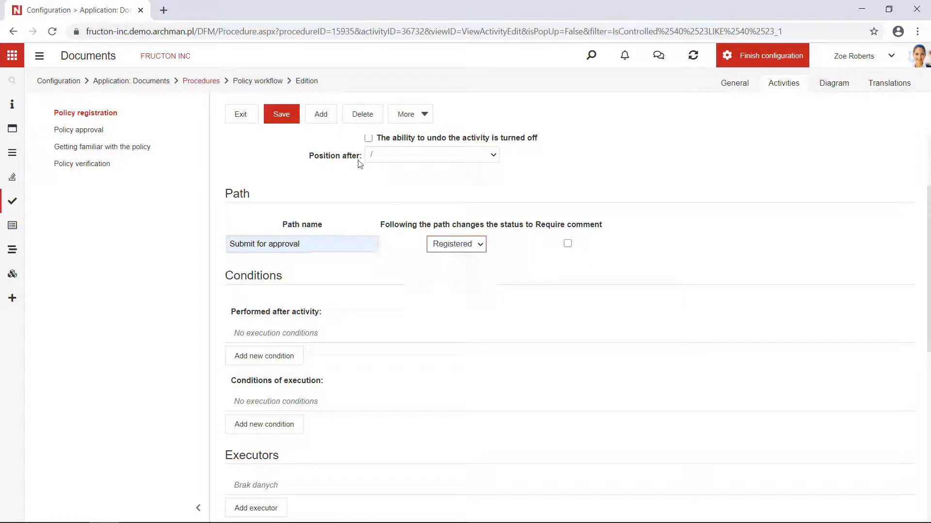
Step: Add The person who launched the workflow as Policy registration's executor and save the activity
scroll(394, 358, down, 4)
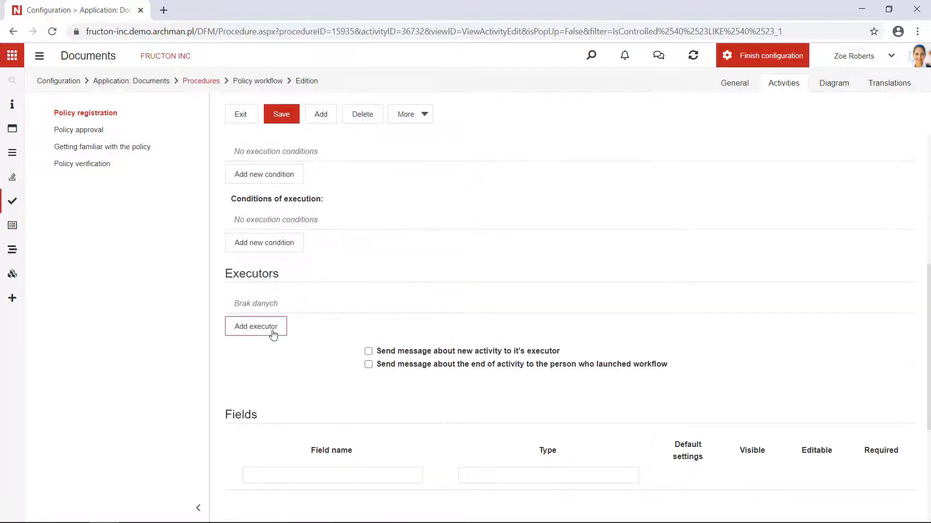
click(261, 334)
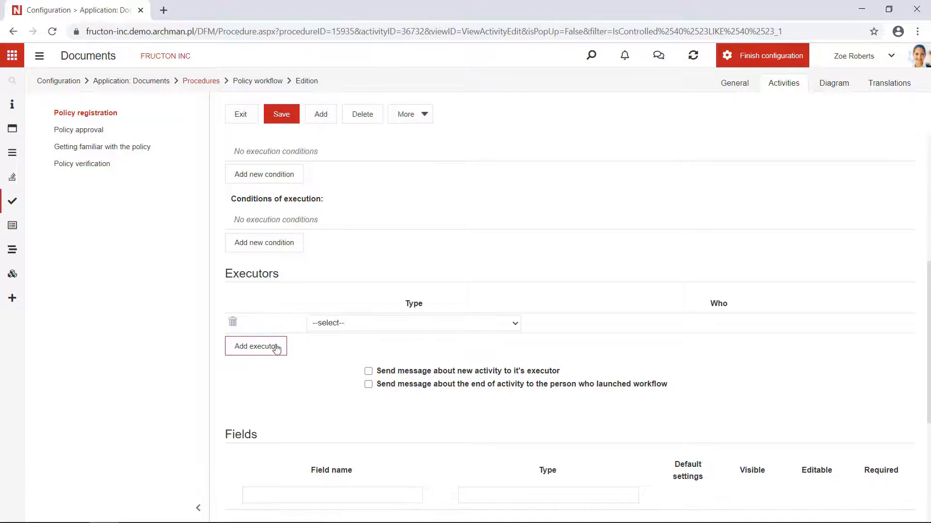
click(352, 323)
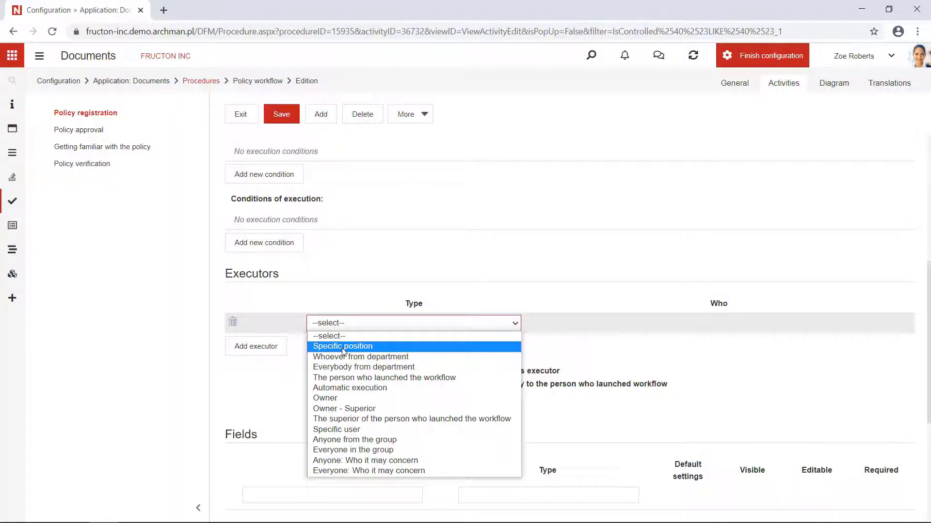
click(346, 379)
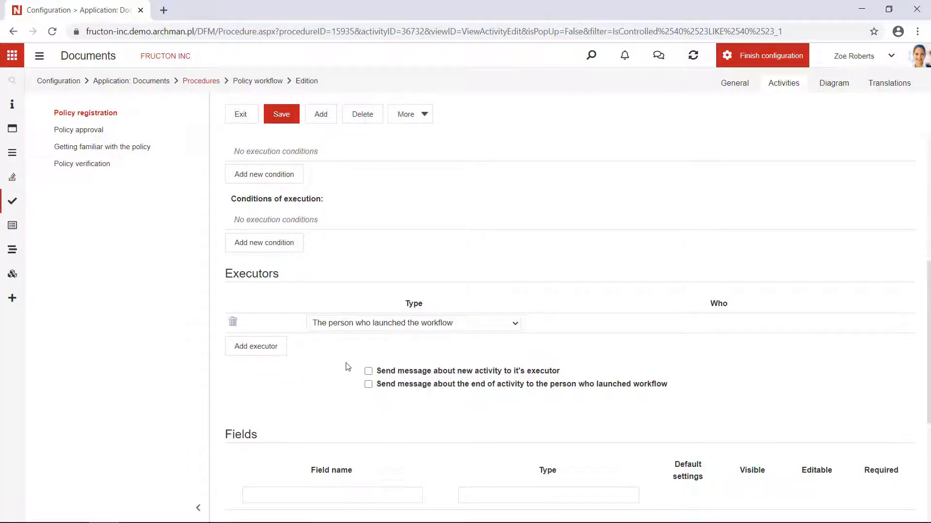
click(291, 118)
Step: Open the Policy approval activity and rename its Submit path as Apprive
click(91, 135)
scroll(396, 310, up, 6)
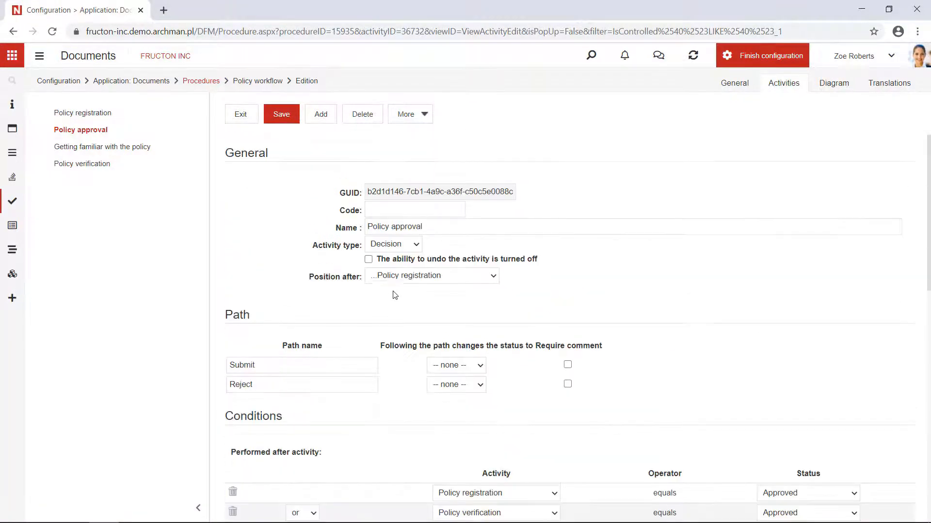
scroll(392, 288, down, 1)
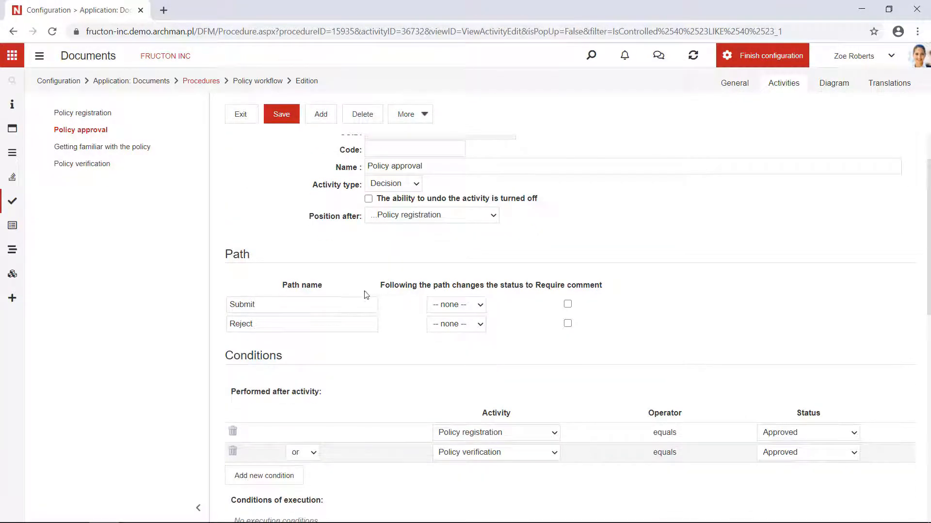
click(300, 302)
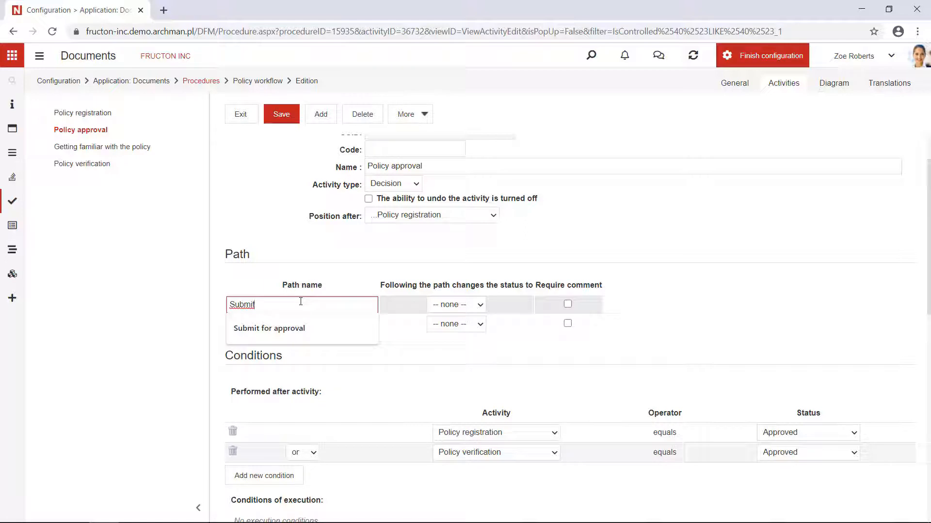
key(BackSpace)
key(BackSpace)
key(BackSpace)
key(BackSpace)
key(BackSpace)
key(BackSpace)
text(A)
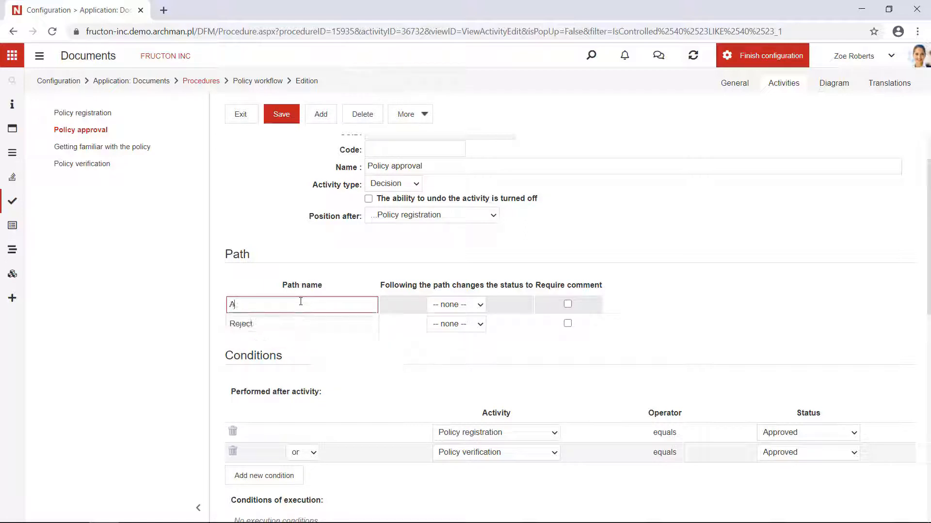
text(pprive)
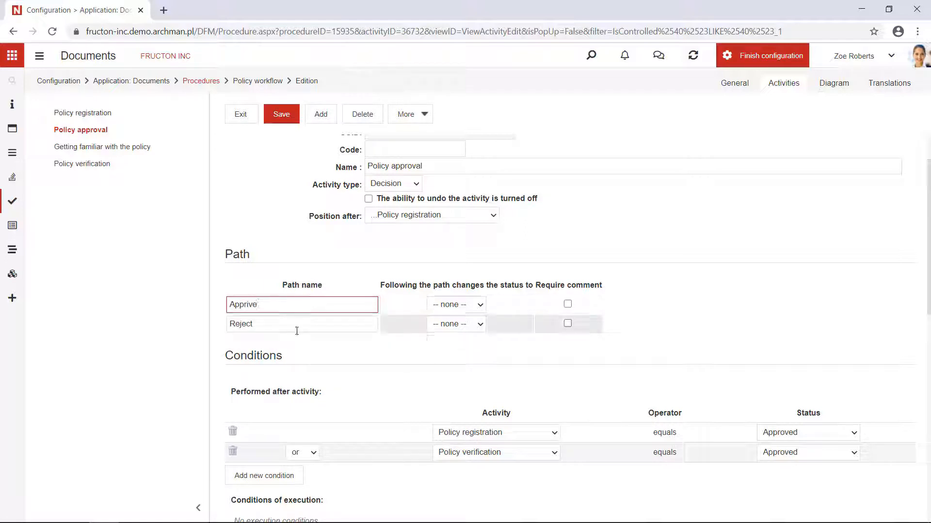
Step: Have the Apprive path change the status to Approved, with no status change for the Reject path
click(461, 306)
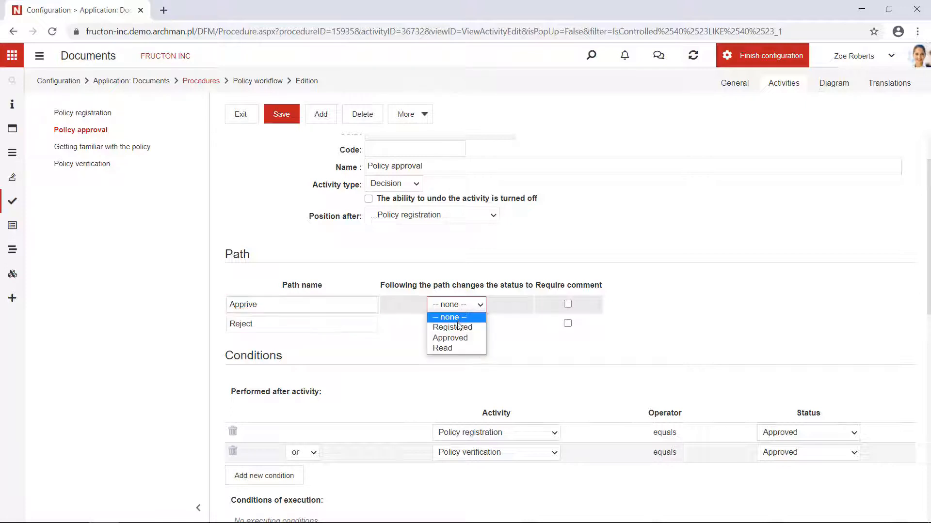
click(456, 338)
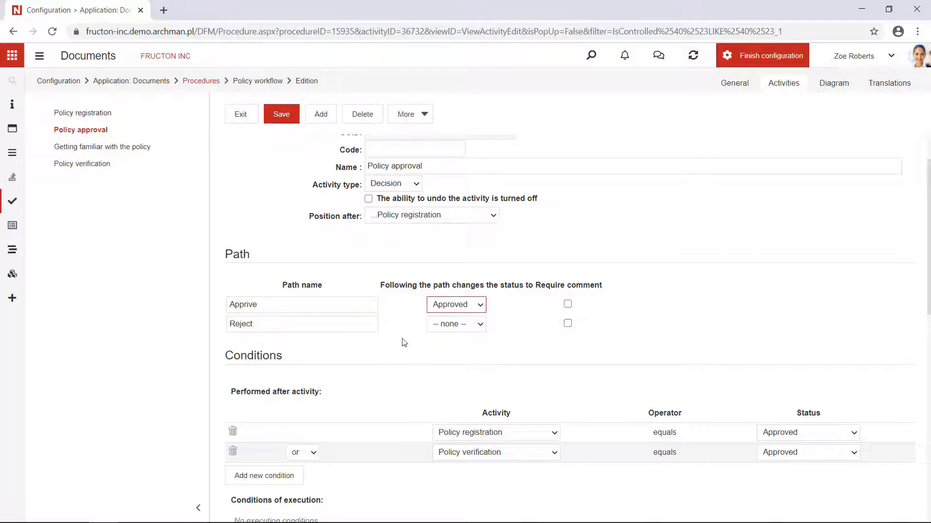
scroll(425, 365, down, 1)
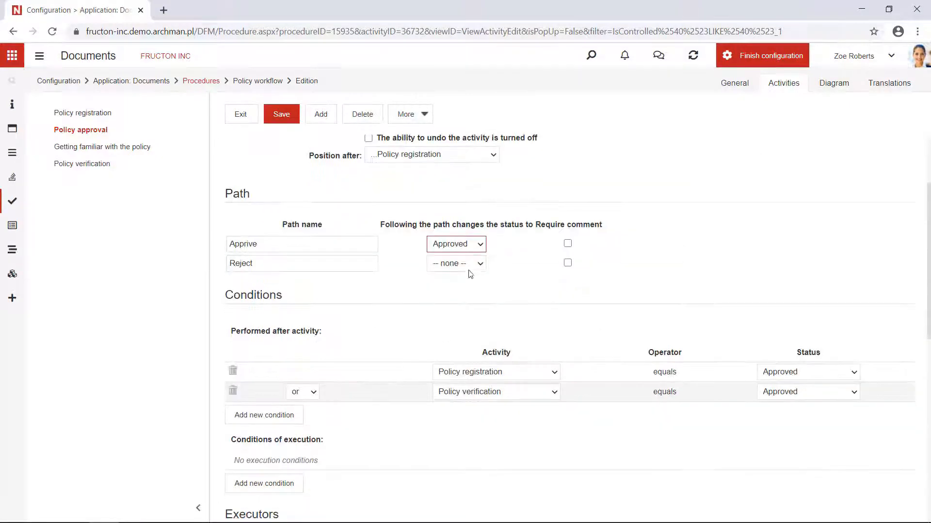
click(461, 267)
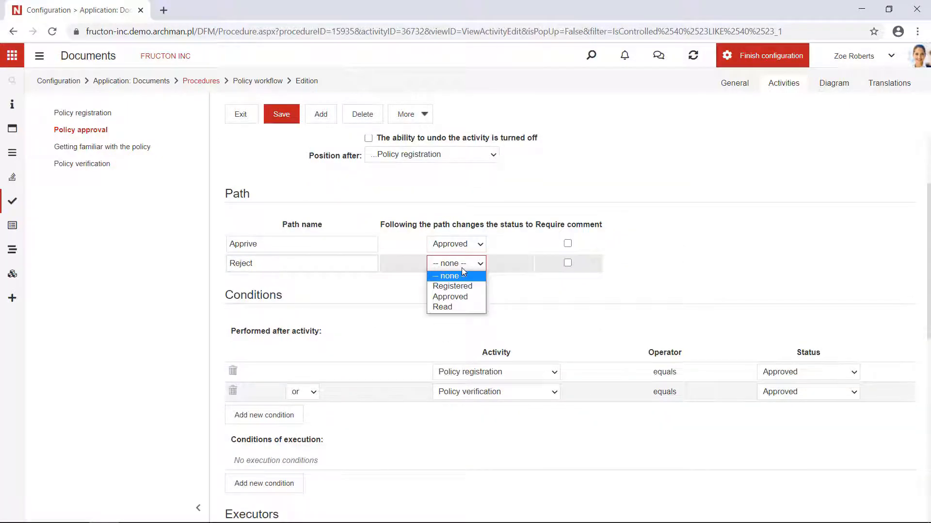
click(400, 301)
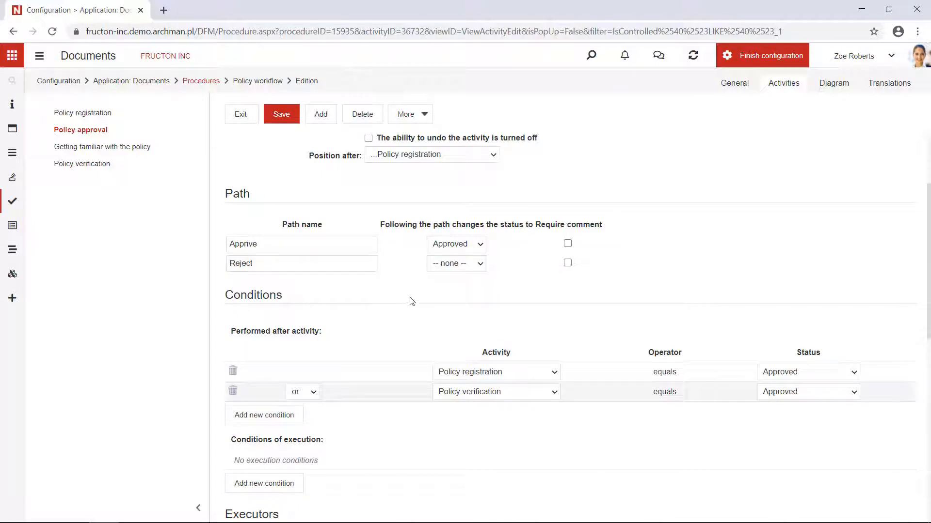
Step: Add an executor of type Specific user to Policy approval and enter the approving user's name
scroll(411, 301, down, 3)
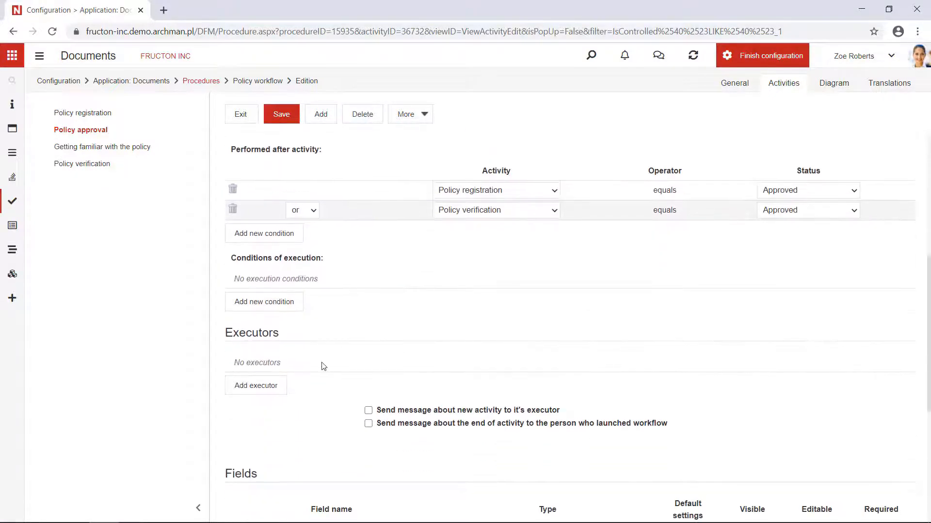
click(250, 385)
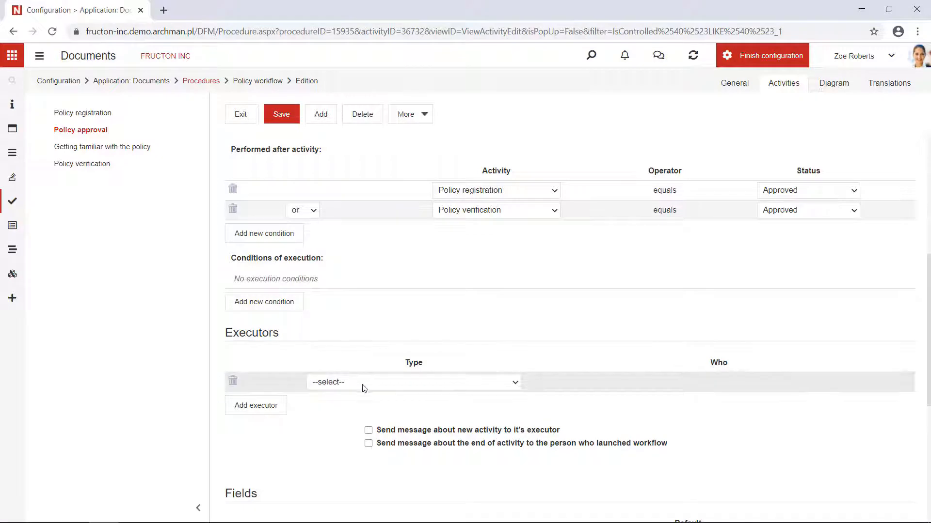
click(364, 384)
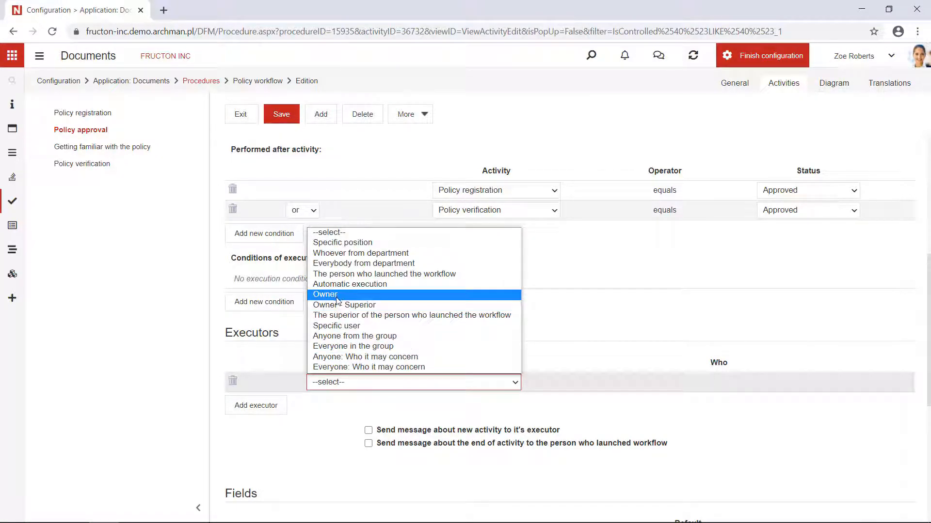
click(342, 325)
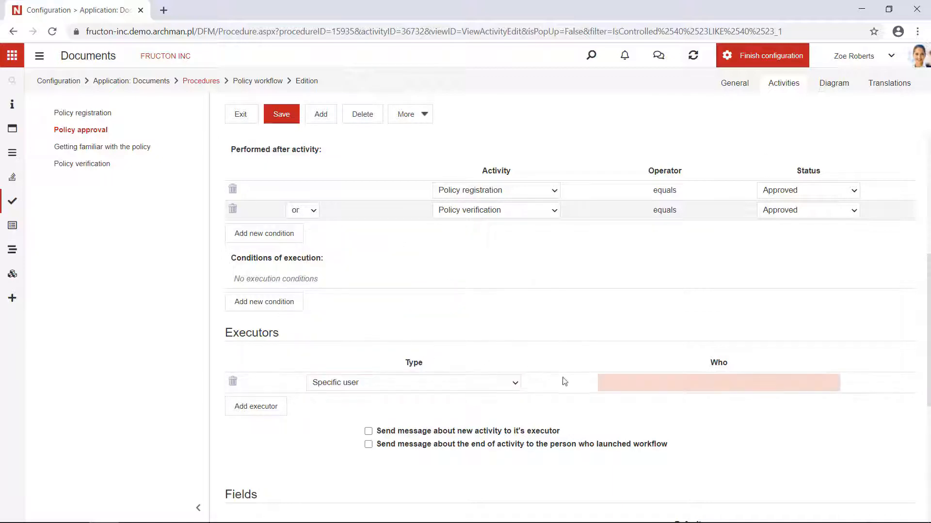
click(650, 383)
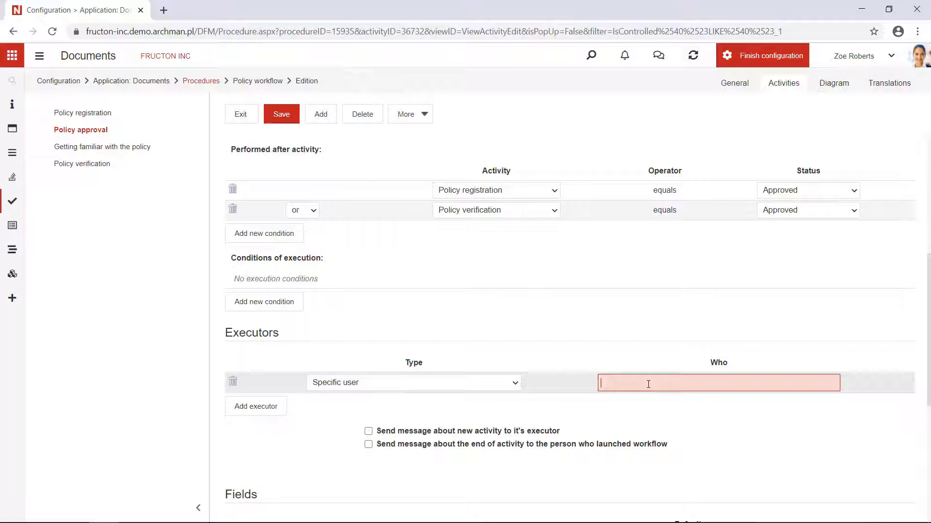
text(rebe)
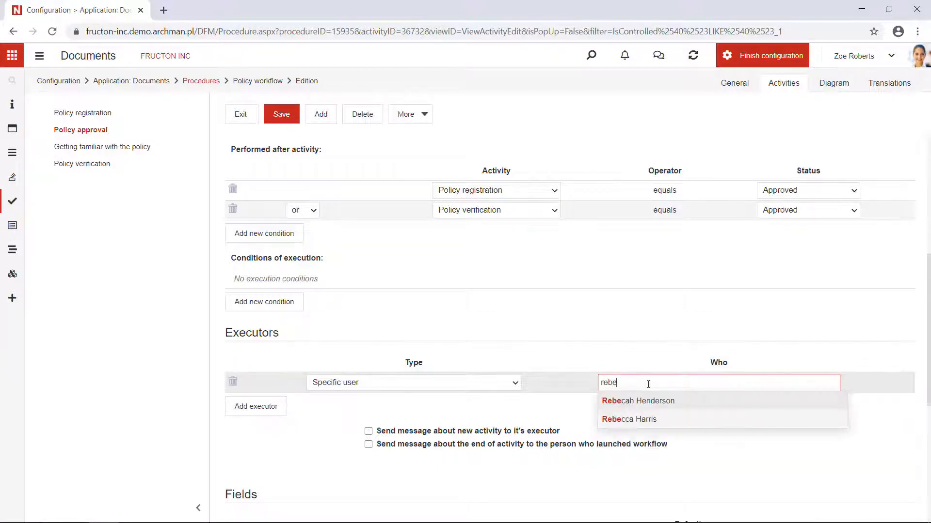
click(669, 402)
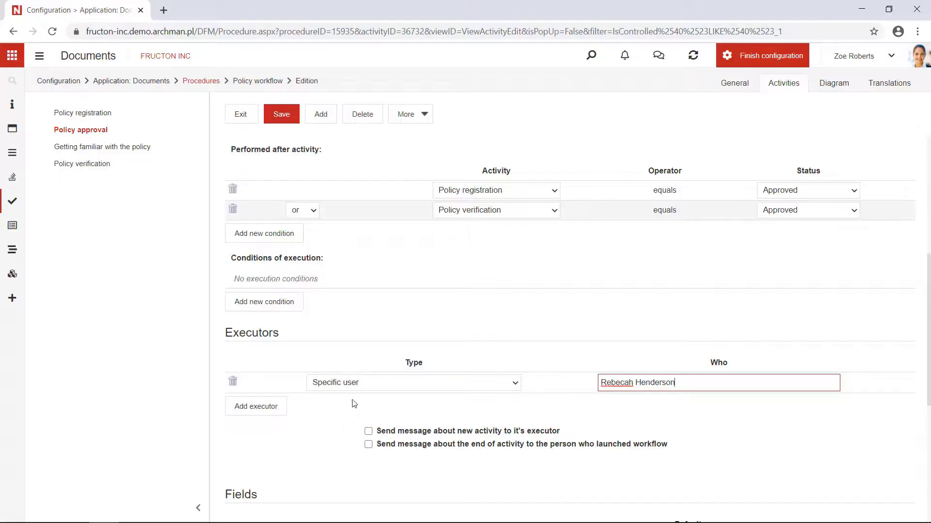
Step: Change Policy approval's executor type to Specific position and choose the Chief Executive Officer position
click(361, 383)
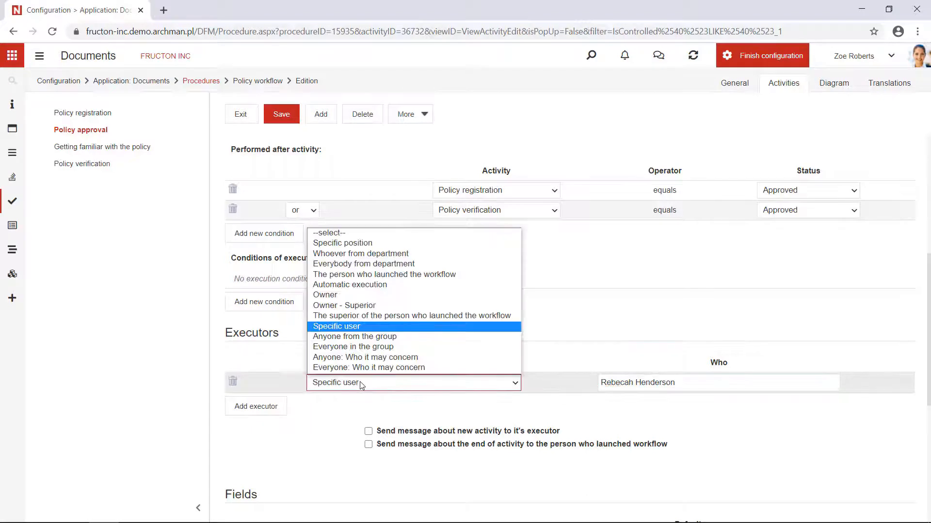
click(359, 243)
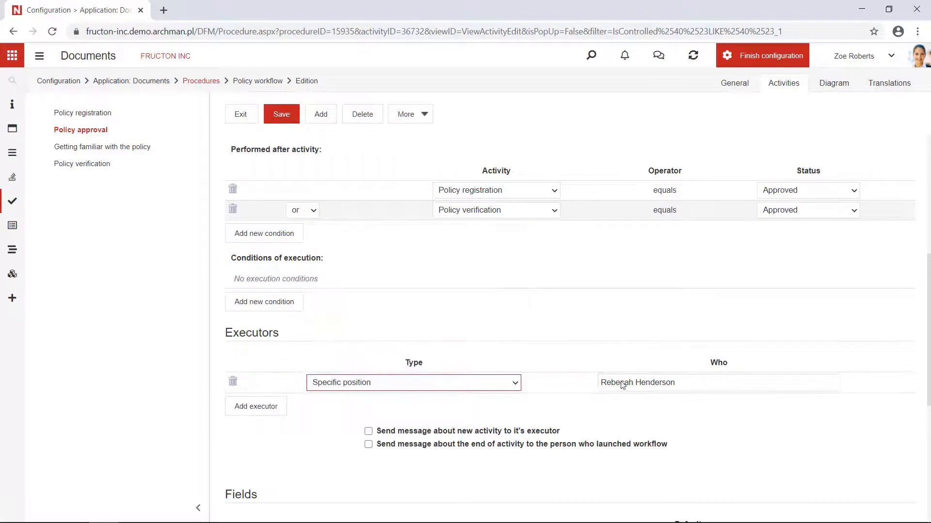
click(666, 383)
text(re)
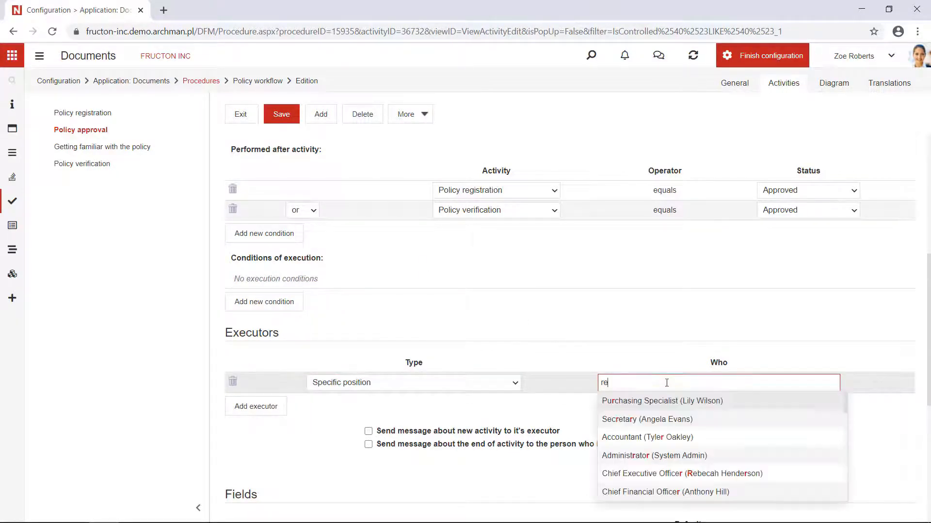
text(ce)
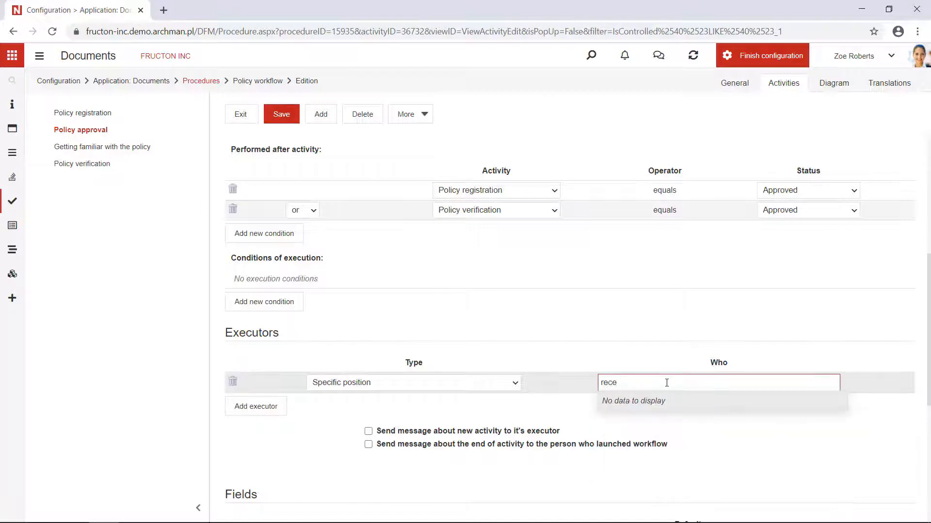
key(BackSpace)
key(BackSpace)
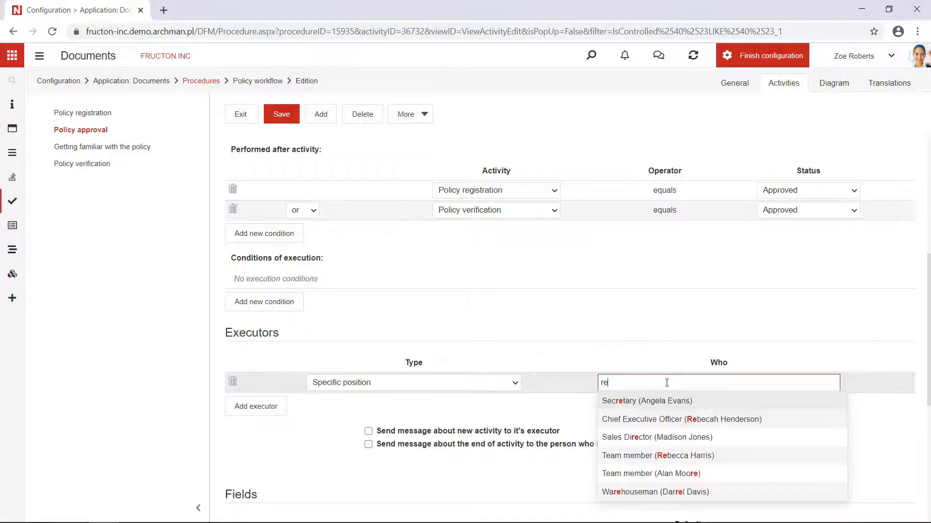
text(b)
click(663, 401)
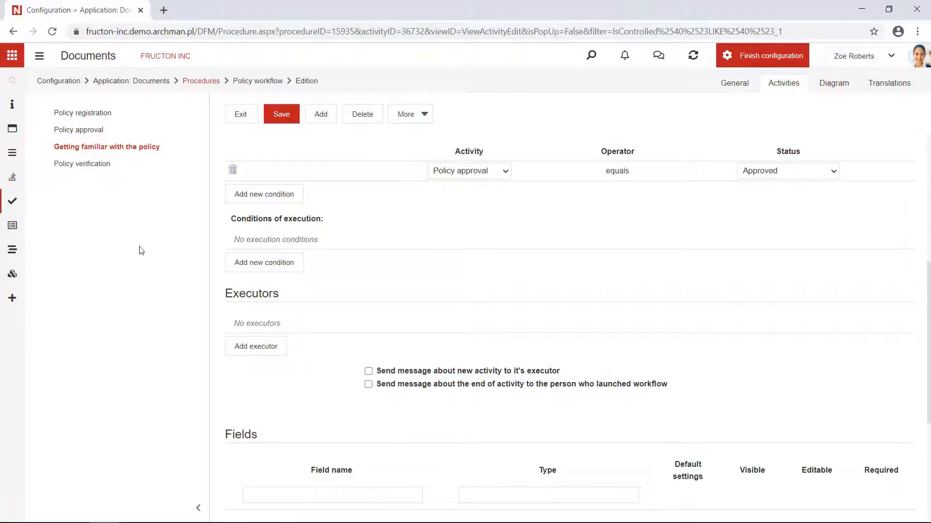
Step: Rename the Submit path of Getting familiar with the policy as Mark as read and have it change the status to Read
scroll(281, 291, up, 6)
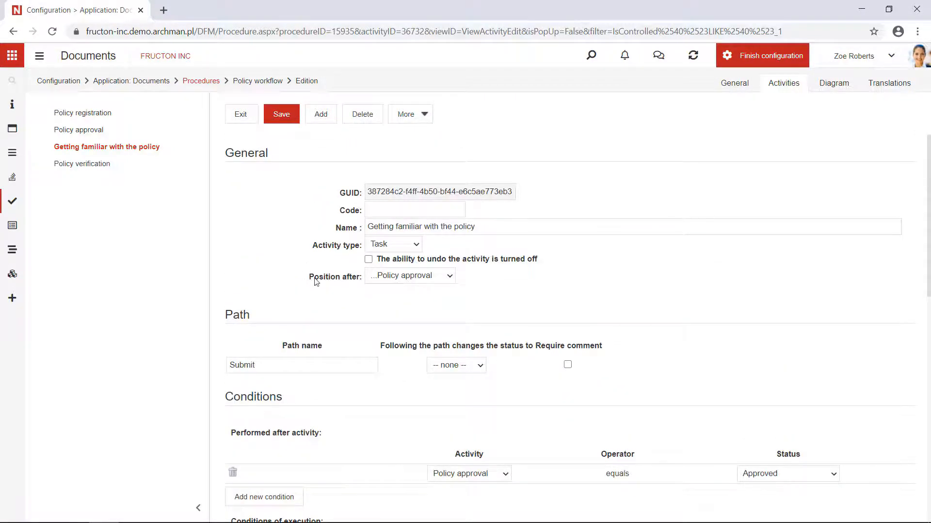
double_click(262, 365)
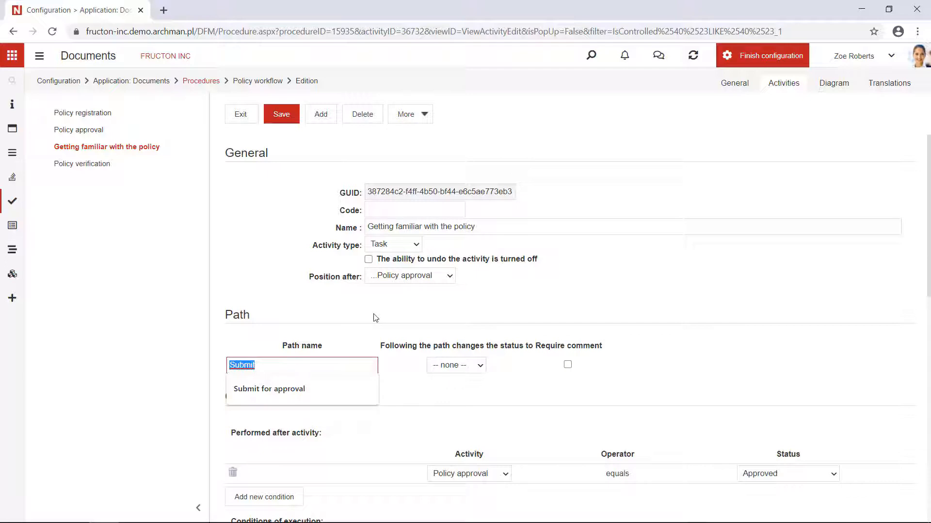
text(C)
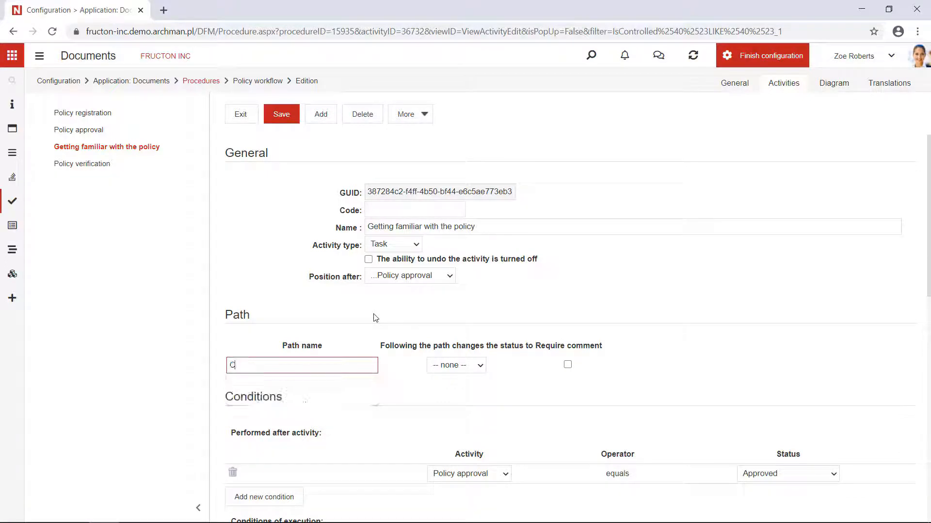
text(onfirm)
key(BackSpace)
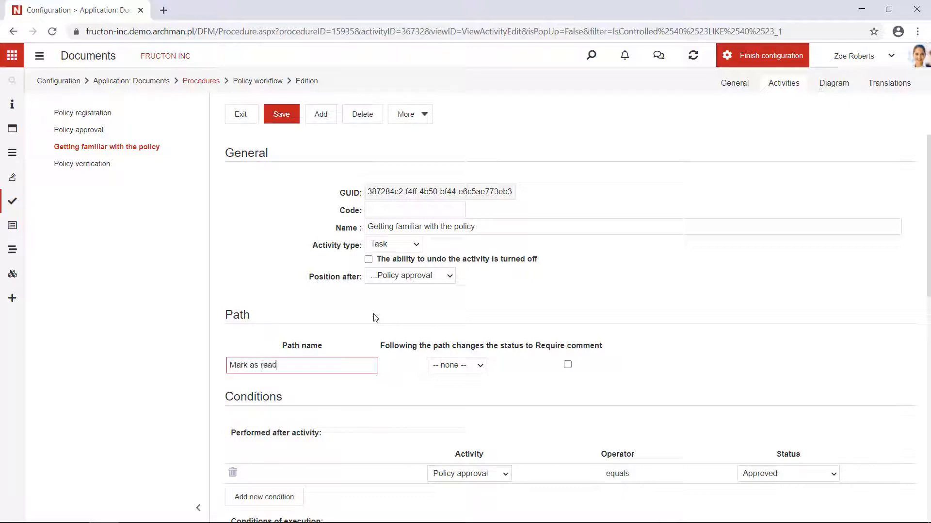
click(461, 366)
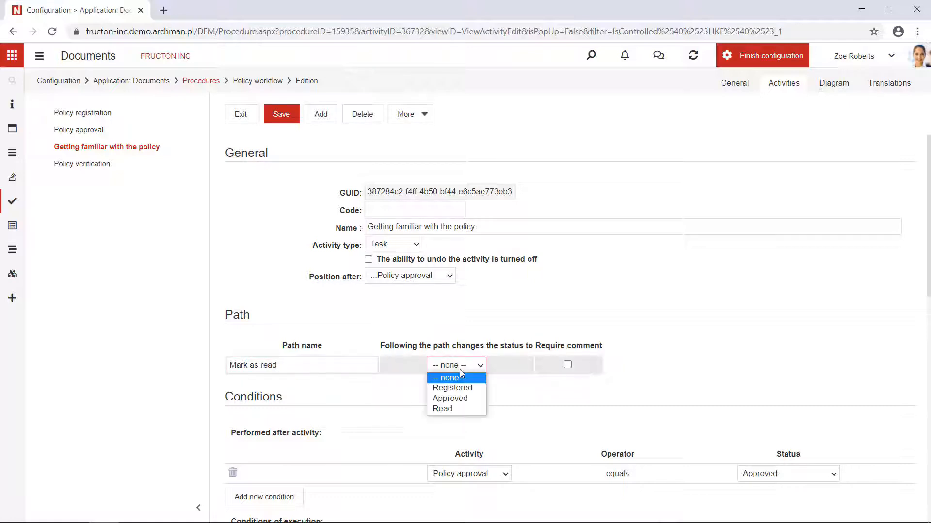
click(451, 409)
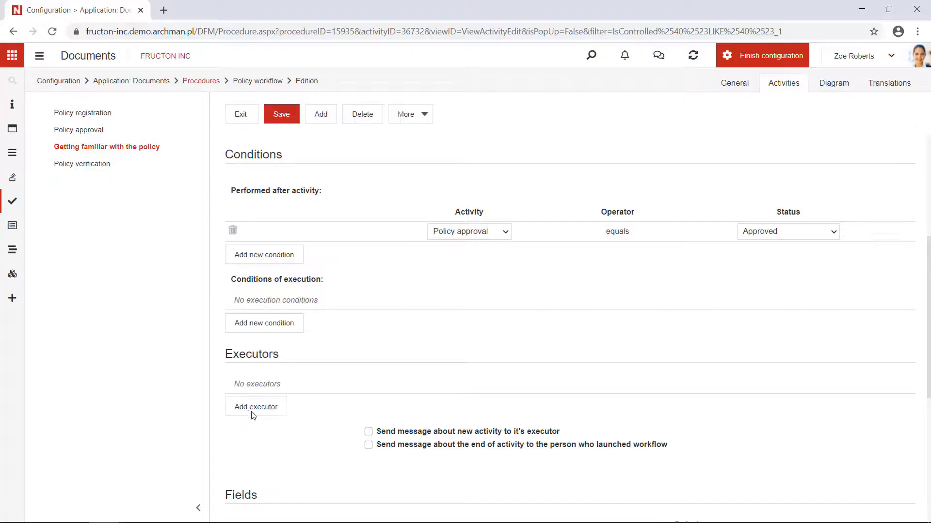
Step: Add an Everyone: Who it may concern executor to the activity and enable sending a message about the new activity to its executor
click(253, 406)
click(346, 405)
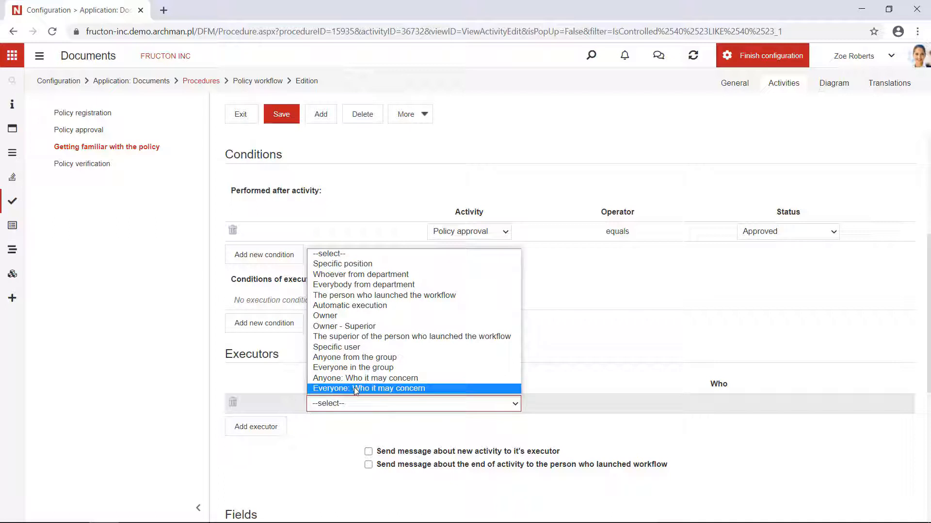
click(355, 389)
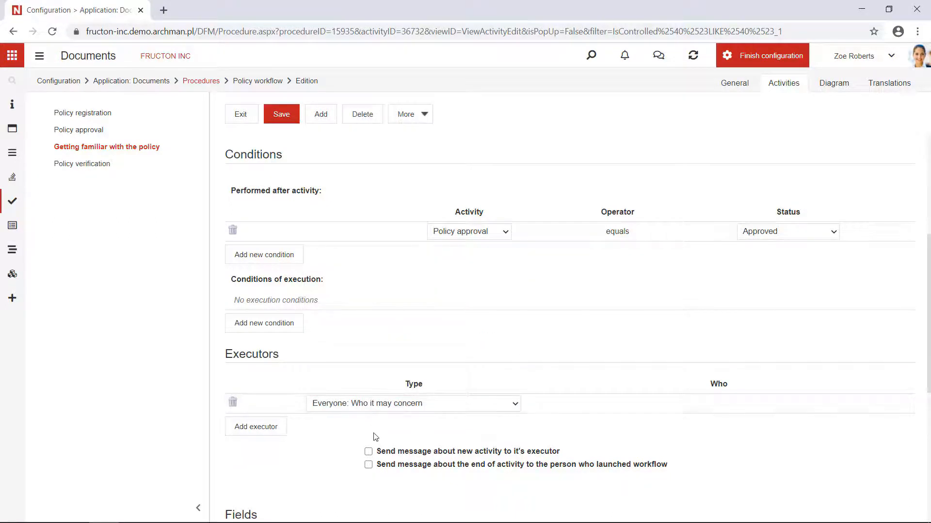
scroll(380, 430, down, 2)
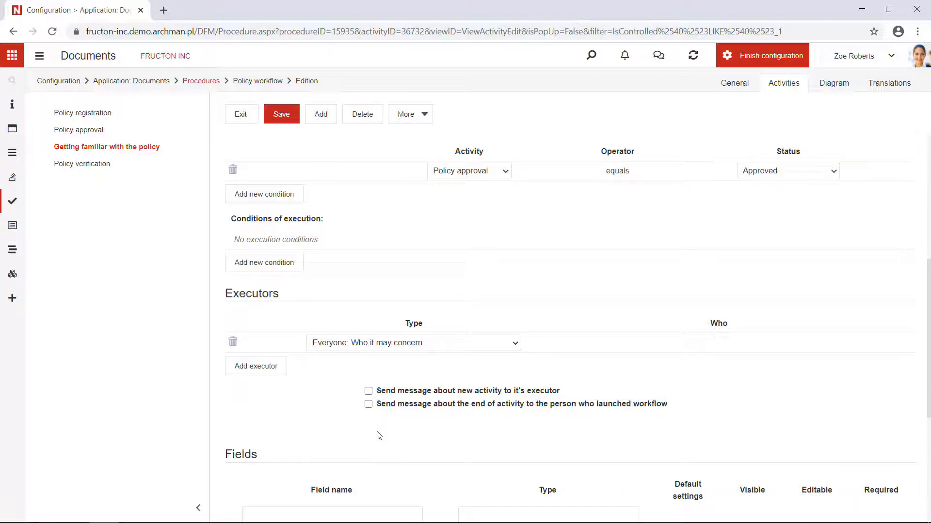
scroll(379, 434, down, 1)
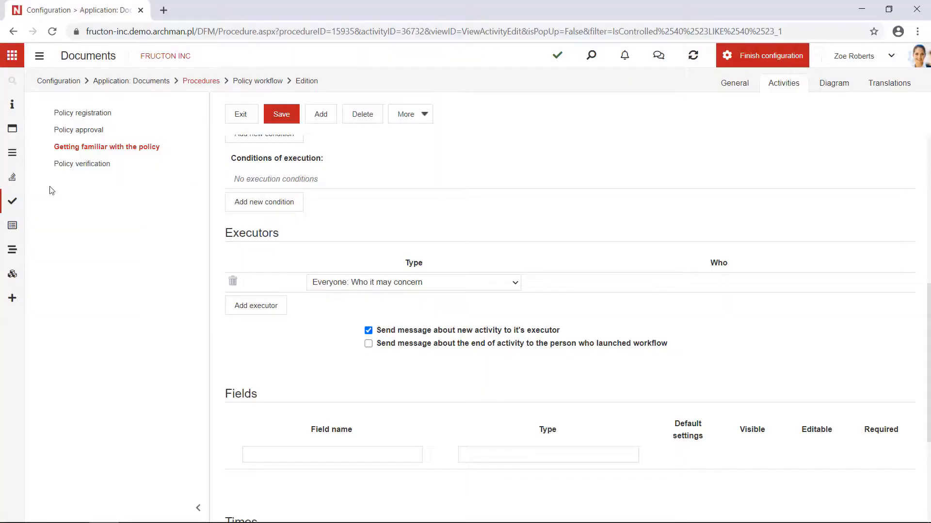
Step: Open the Policy verification activity and set its executor type to The person who launched the workflow
click(75, 166)
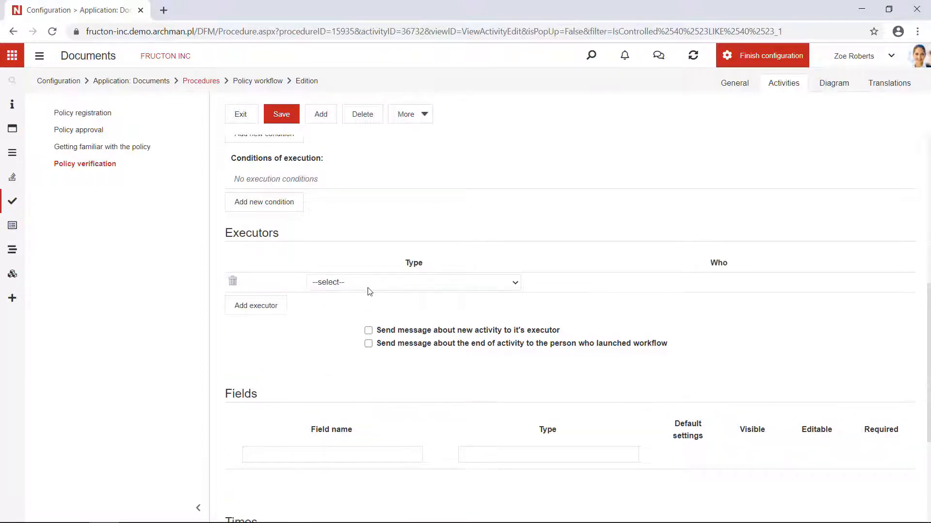
click(367, 285)
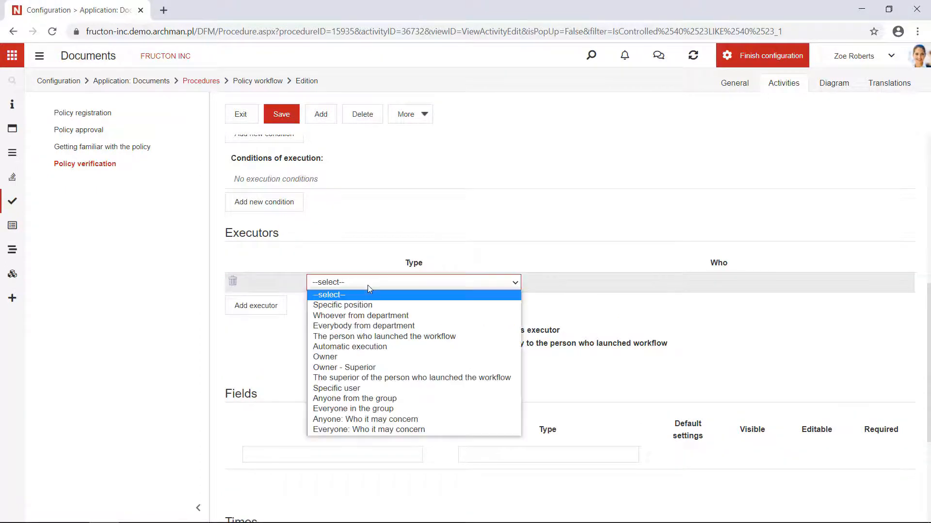
click(371, 337)
Step: Rename Policy verification's Submit path as Submit for approval and save the activity
scroll(388, 291, up, 10)
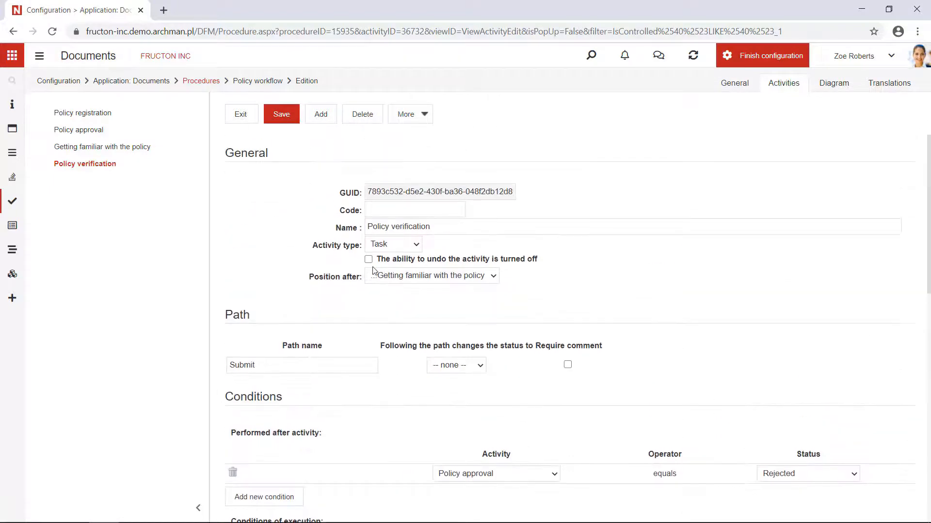
click(310, 367)
click(310, 383)
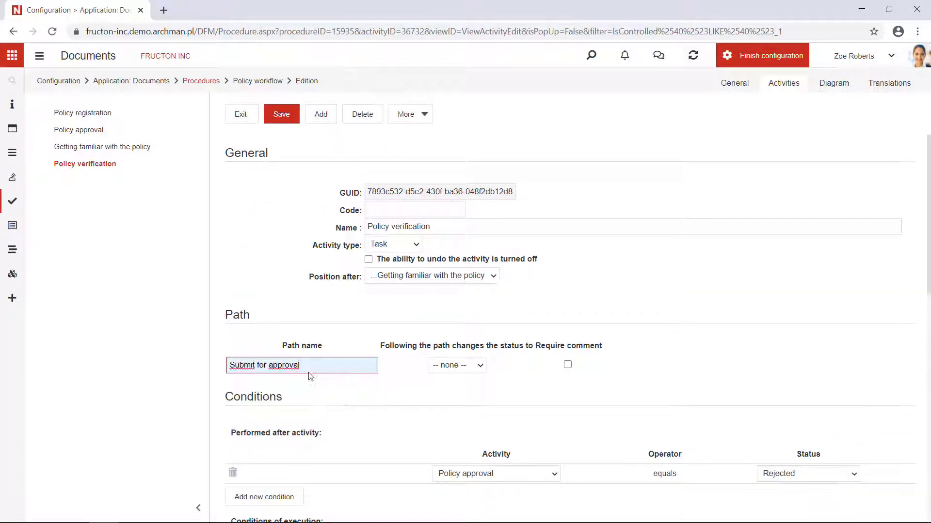
click(277, 123)
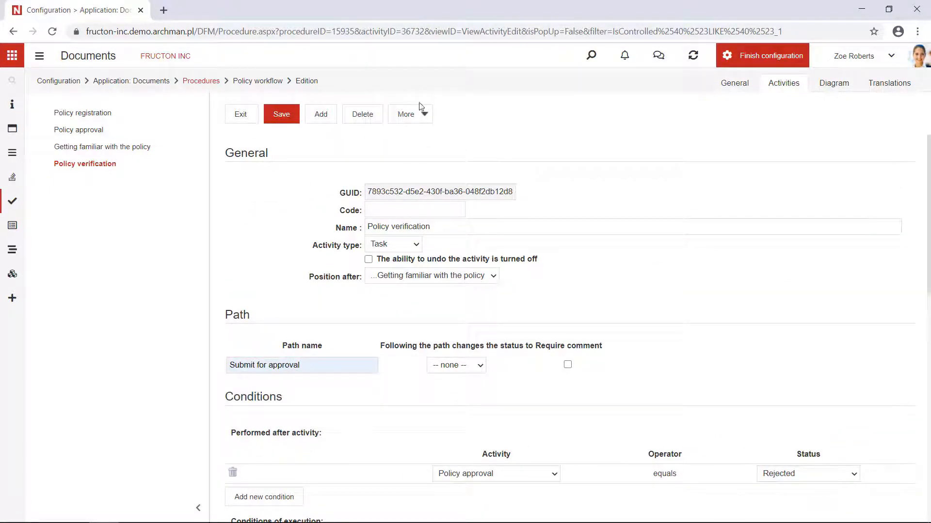
Step: Open the Policy workflow's diagram and view it in preview mode
click(835, 85)
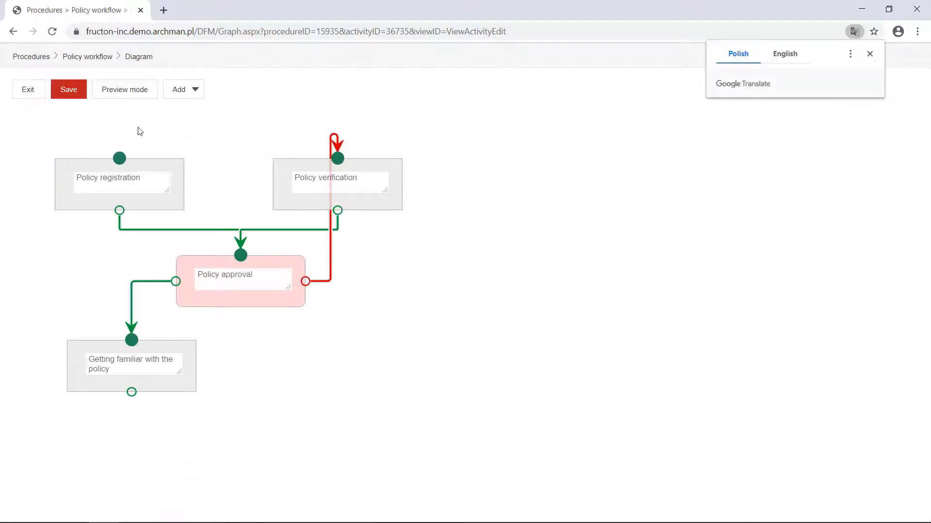
click(120, 89)
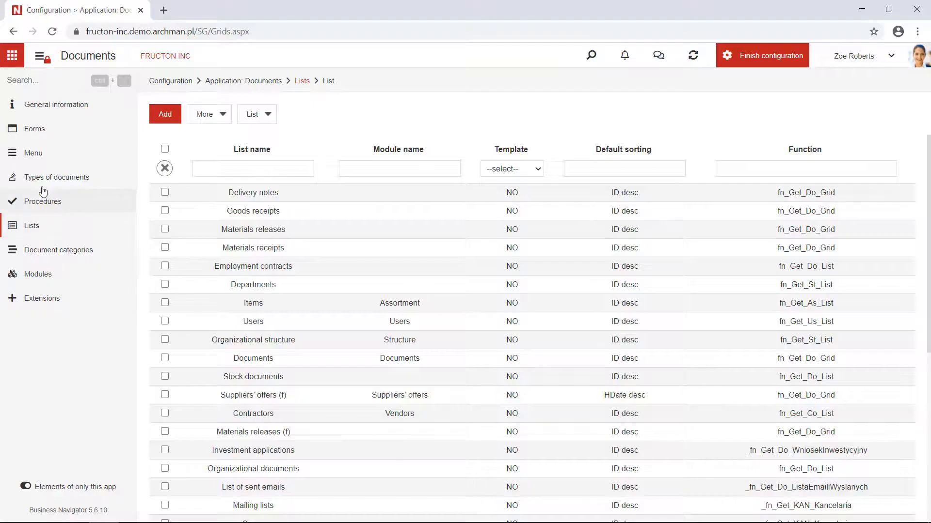
Step: Generate a list from the Policy document type in the Management group and open that list for editing
click(67, 184)
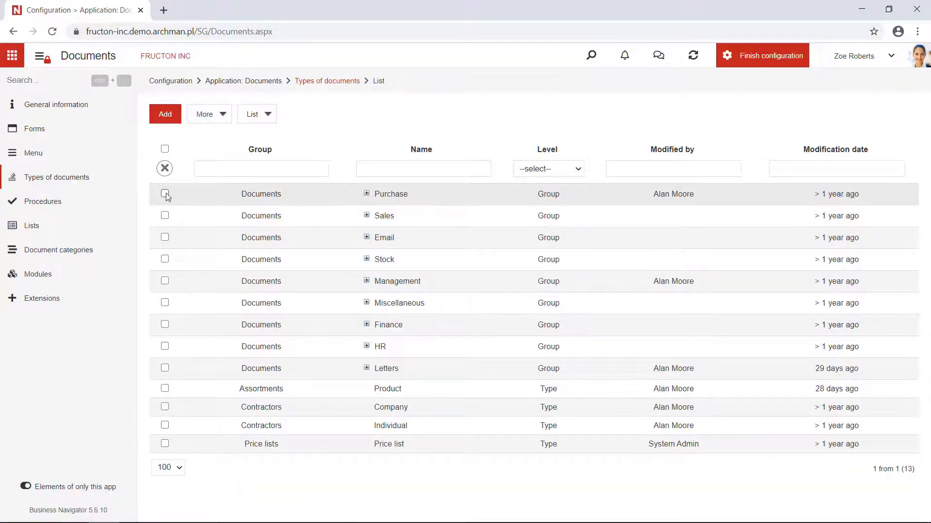
click(165, 194)
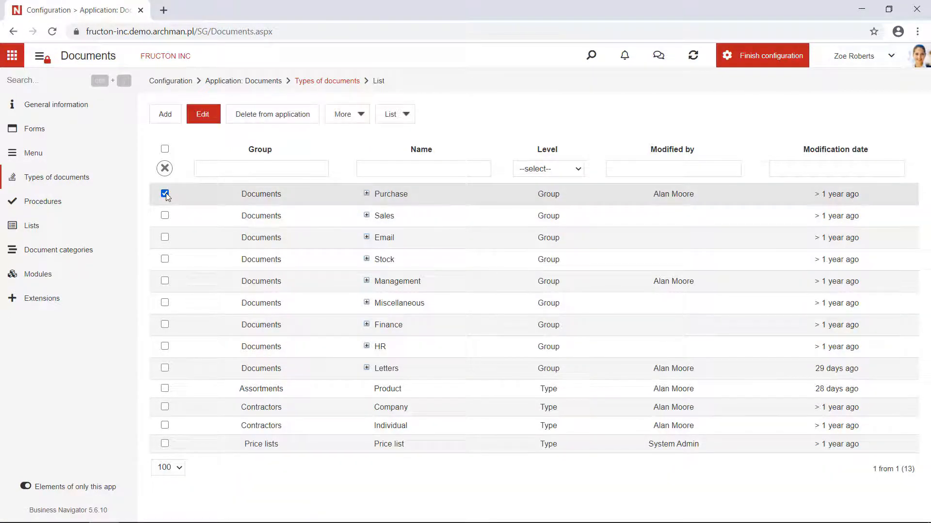
click(165, 194)
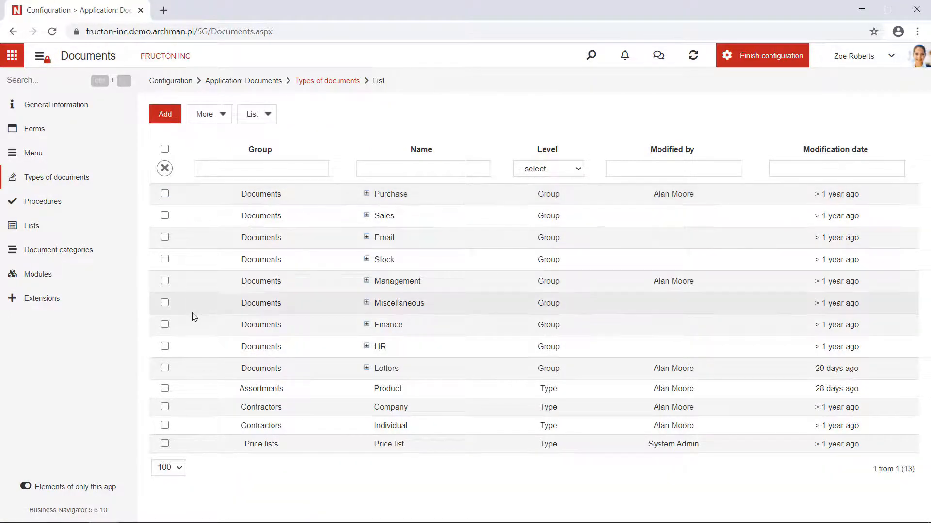
click(366, 283)
click(165, 303)
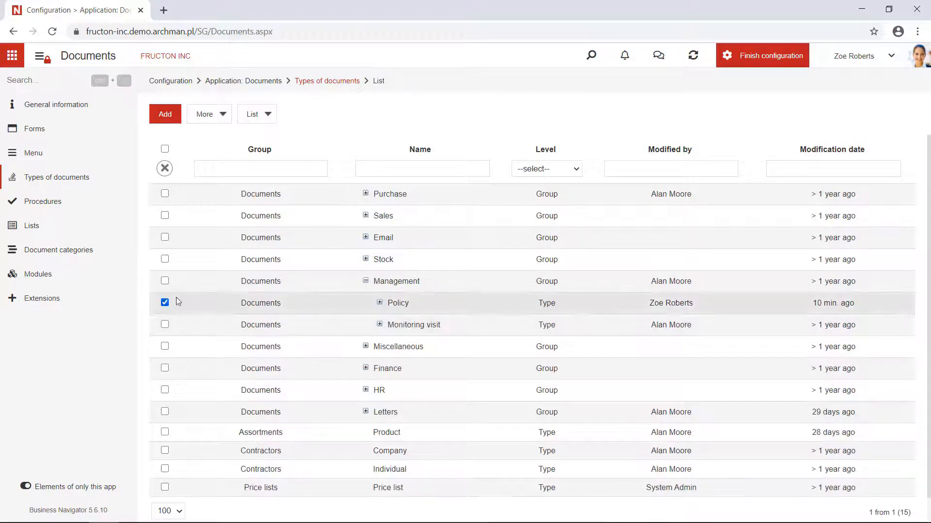
click(433, 115)
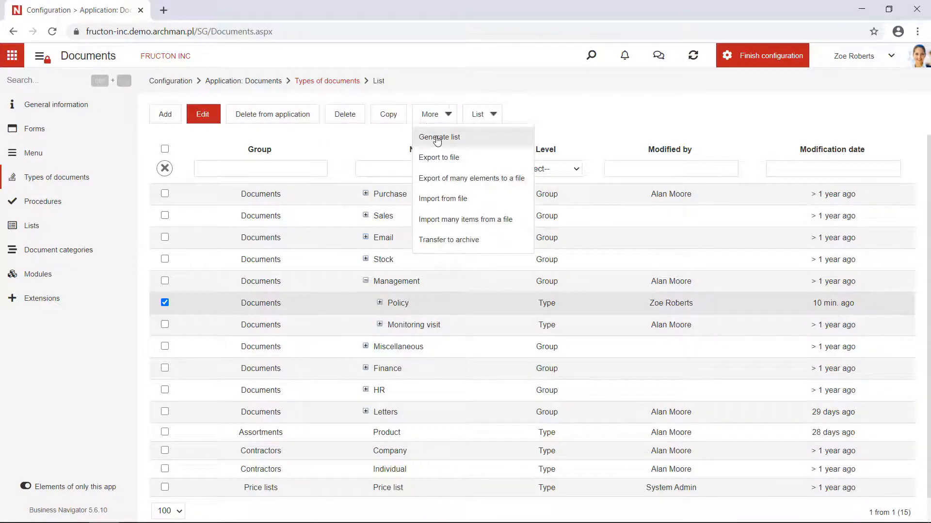
click(438, 140)
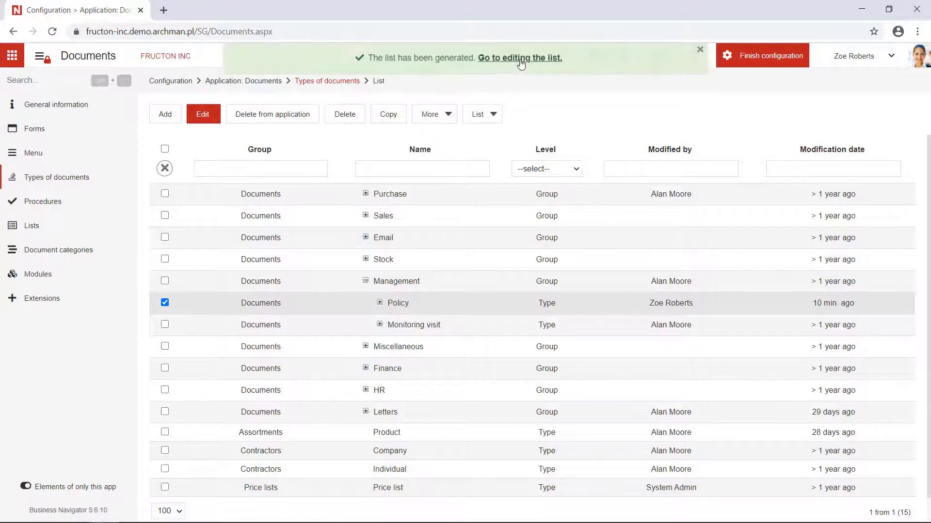
click(521, 58)
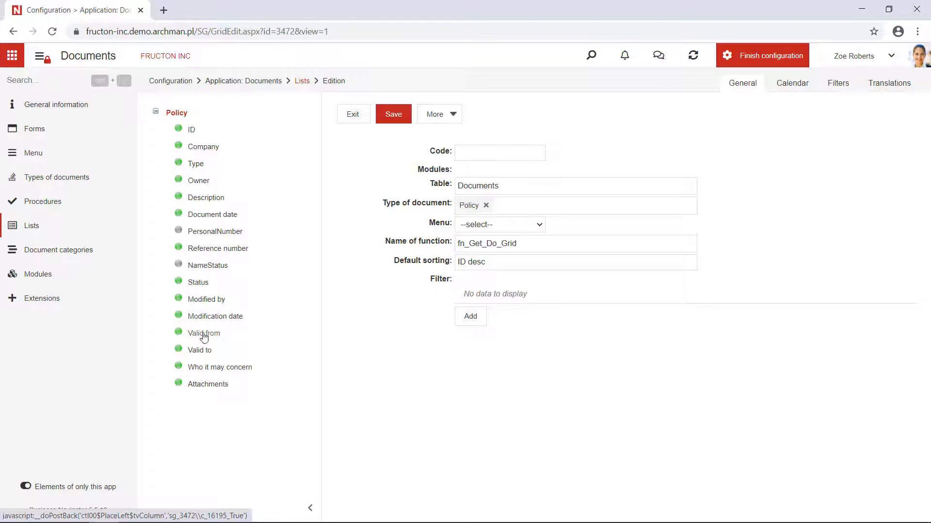
Step: Move the Policy list's Valid from and Valid to columns directly after Description, and make Valid to hidden by default
drag(204, 336, 202, 209)
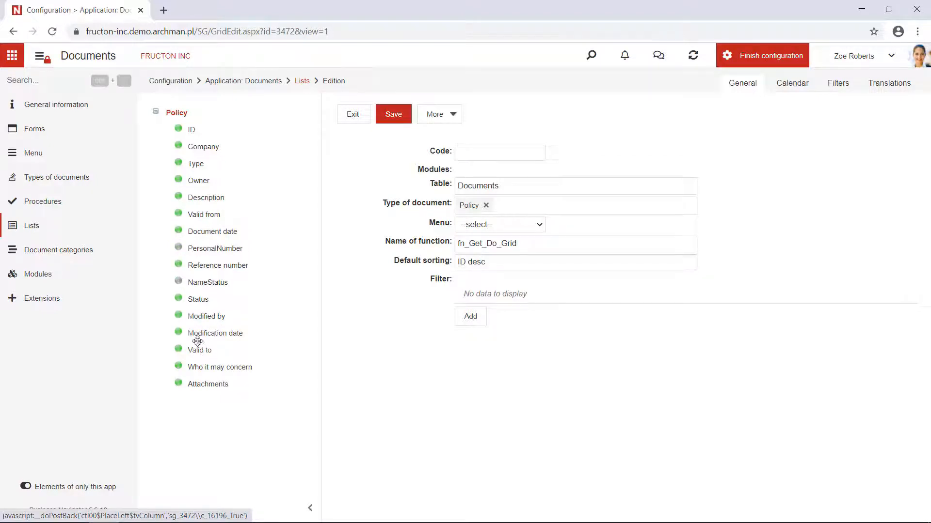
drag(198, 342, 202, 240)
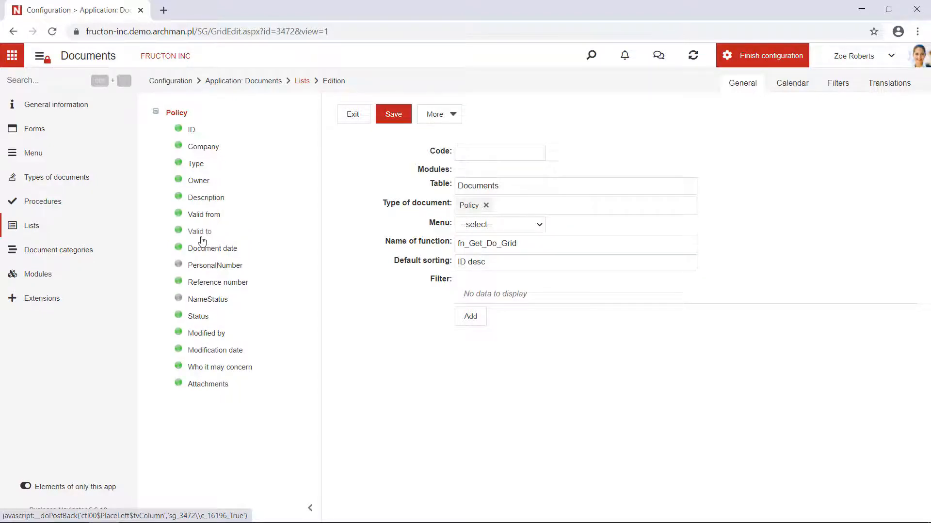
click(204, 221)
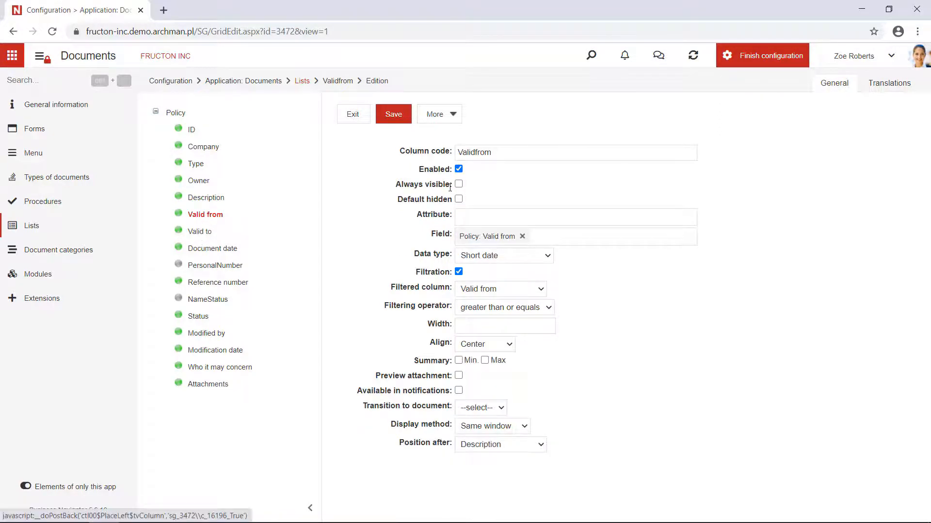
click(212, 233)
click(459, 200)
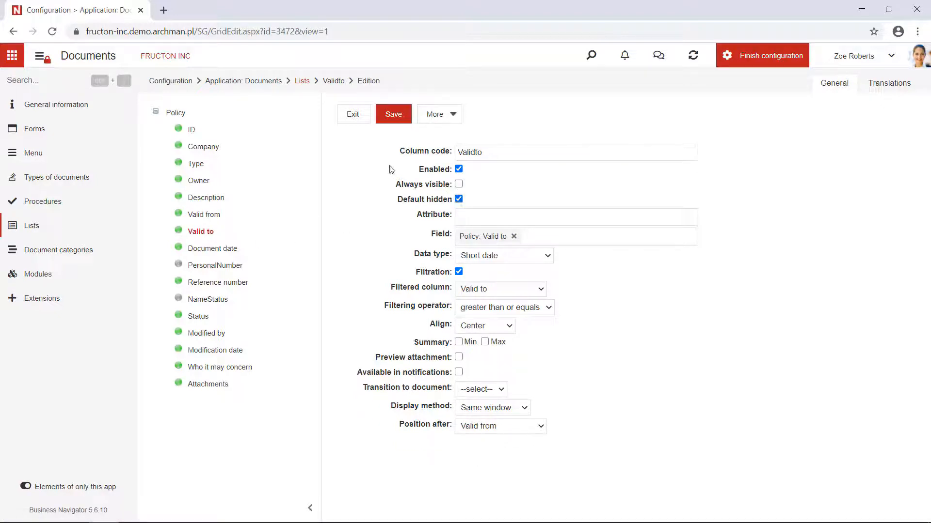
Step: Make the Policy list's Company column hidden by default
click(204, 147)
click(203, 231)
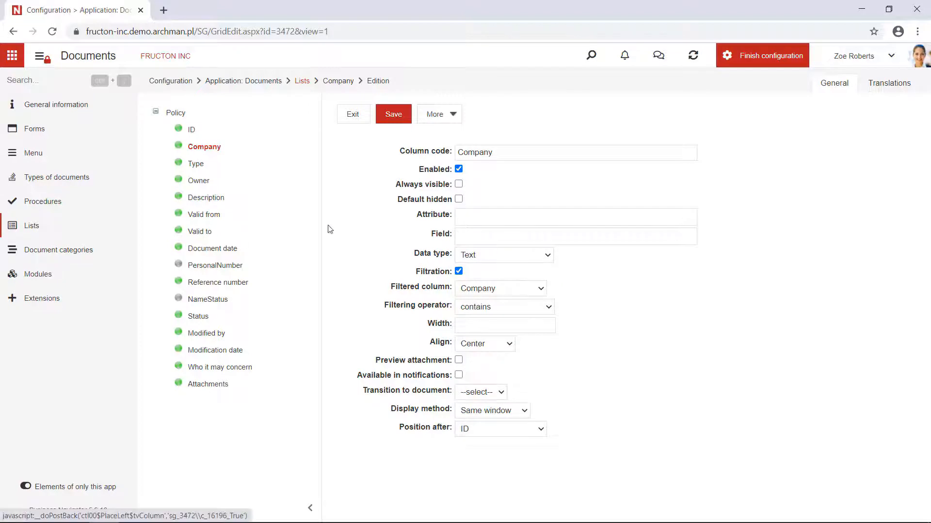
click(459, 200)
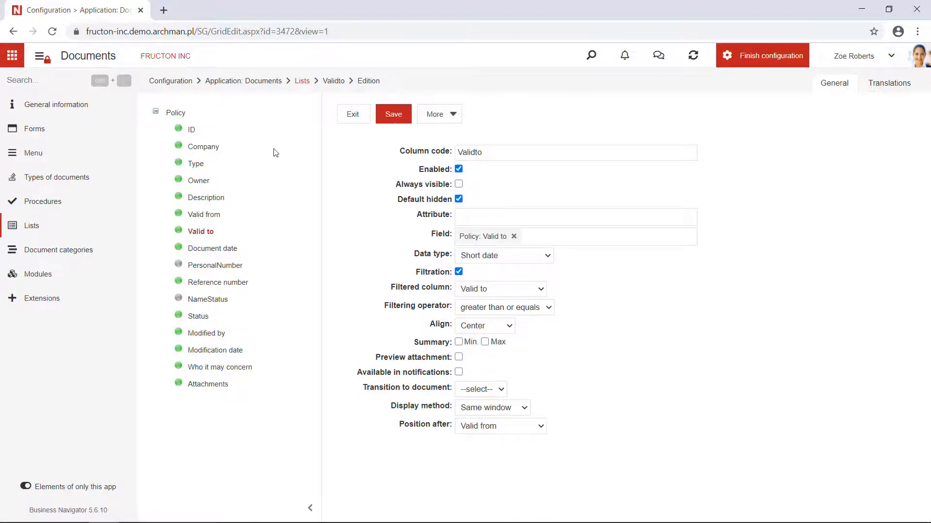
click(206, 148)
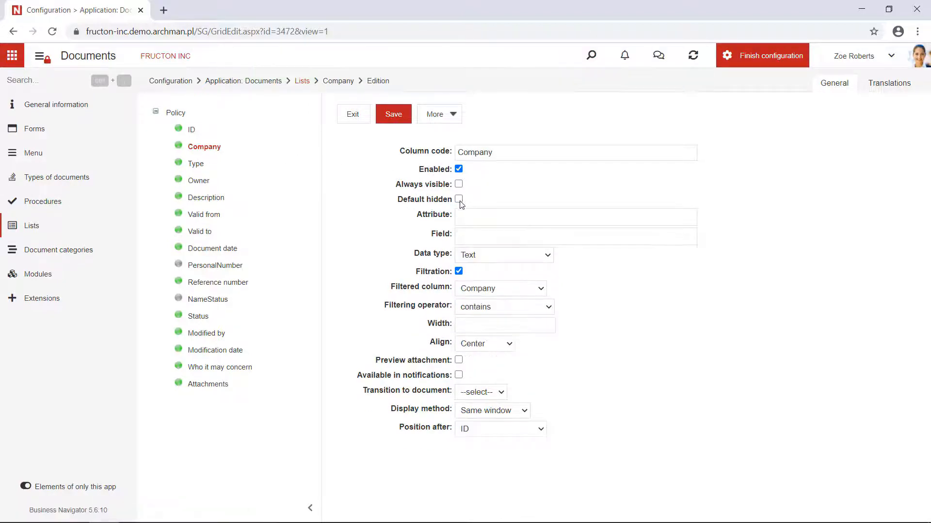
click(458, 200)
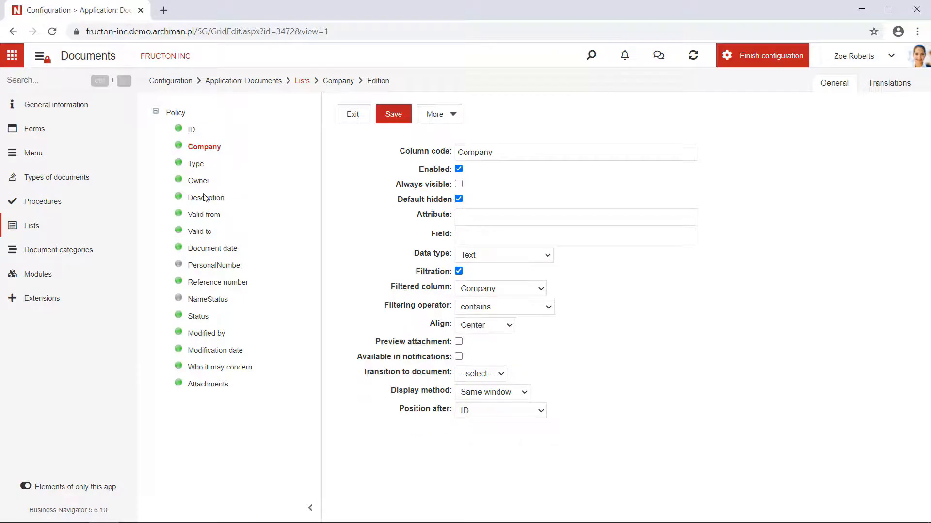
Step: Move the Policy list's Status and Document date columns directly after ID and open the settings of each
drag(201, 318, 219, 143)
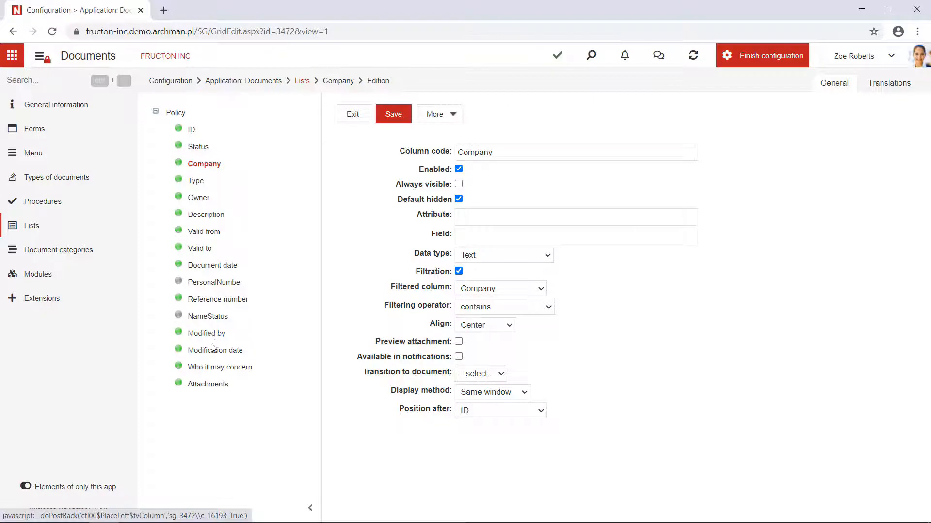
drag(204, 266, 196, 154)
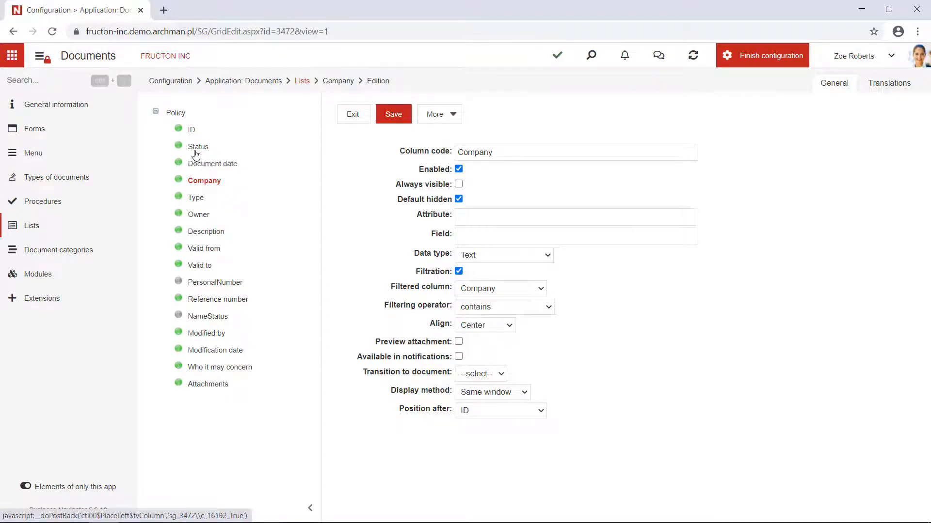
click(196, 154)
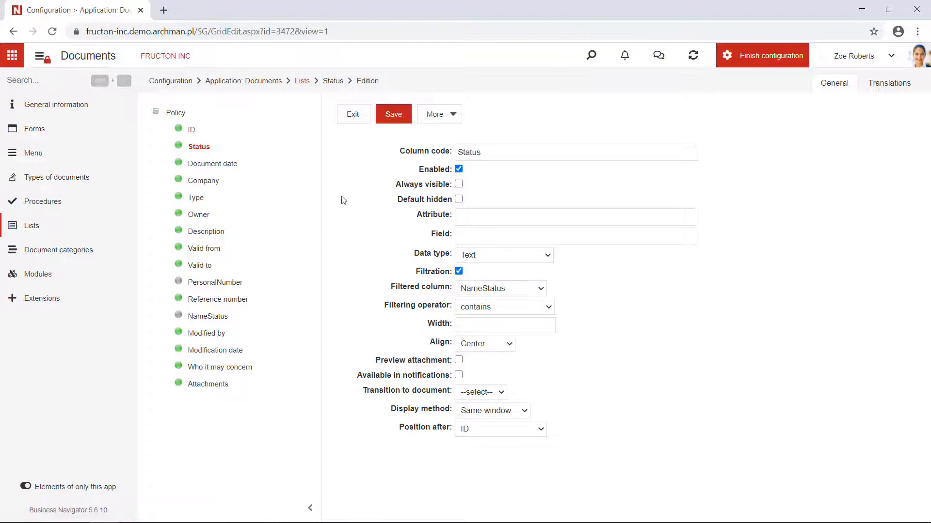
click(194, 165)
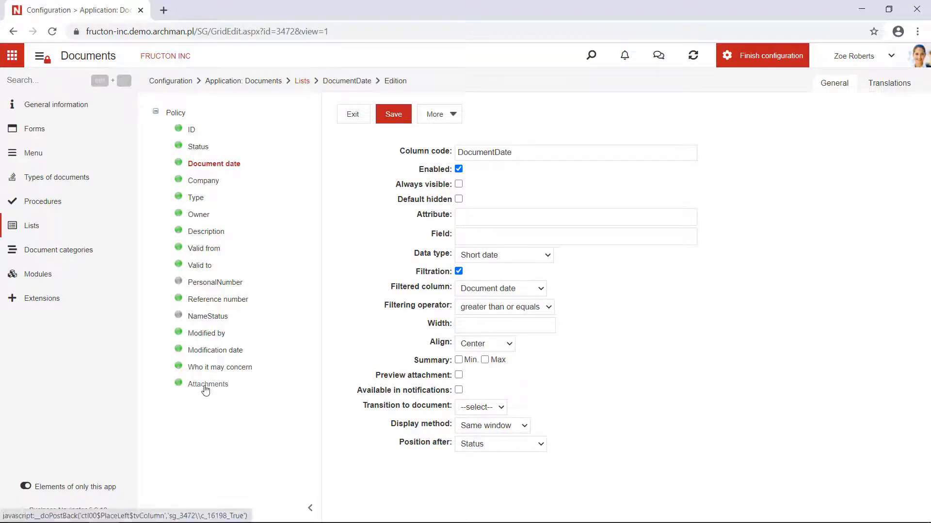
Step: Move the Attachments column directly after Valid to and save its settings with attachment preview enabled
drag(207, 388, 215, 286)
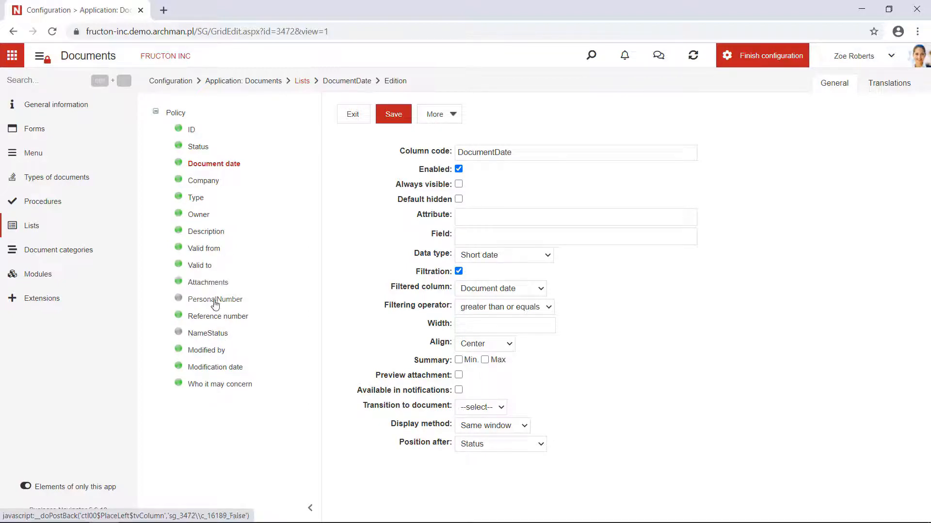
click(459, 199)
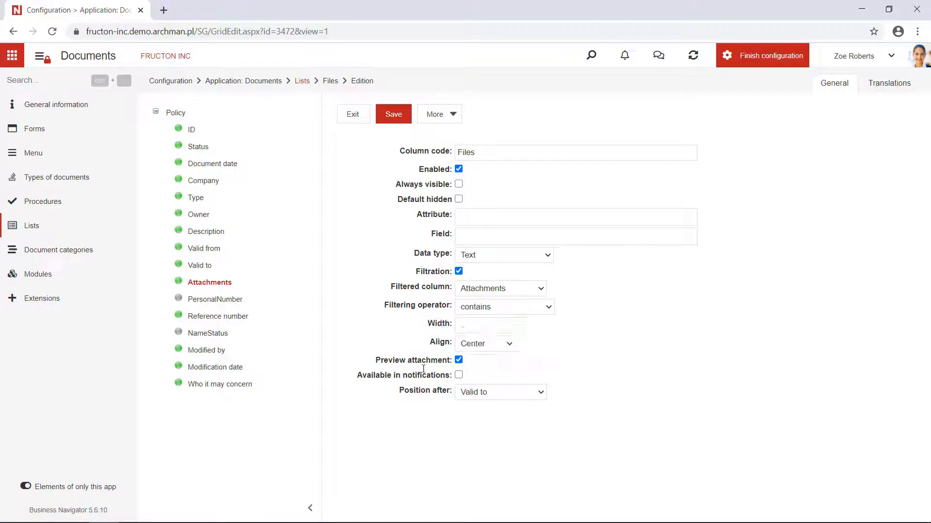
mouse_move(441, 360)
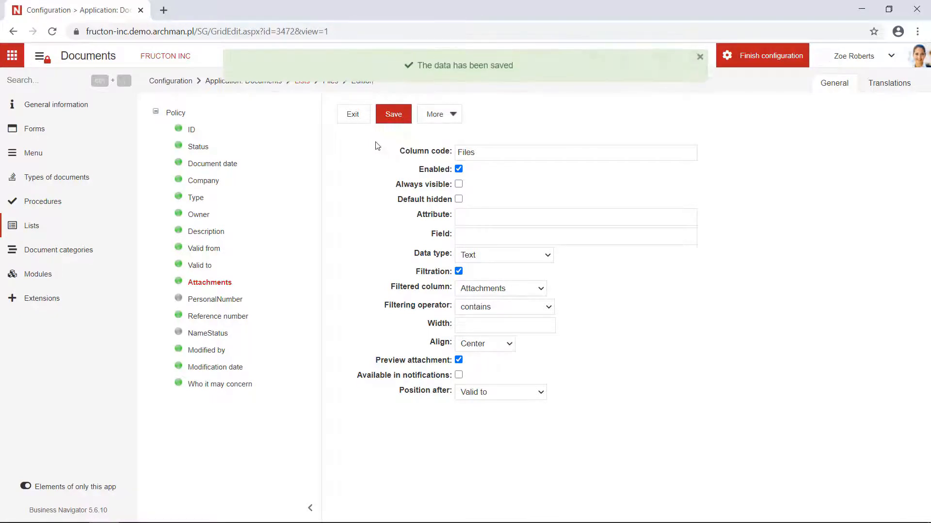
Step: Start a new document category with the code PLC and the name Policies
click(31, 258)
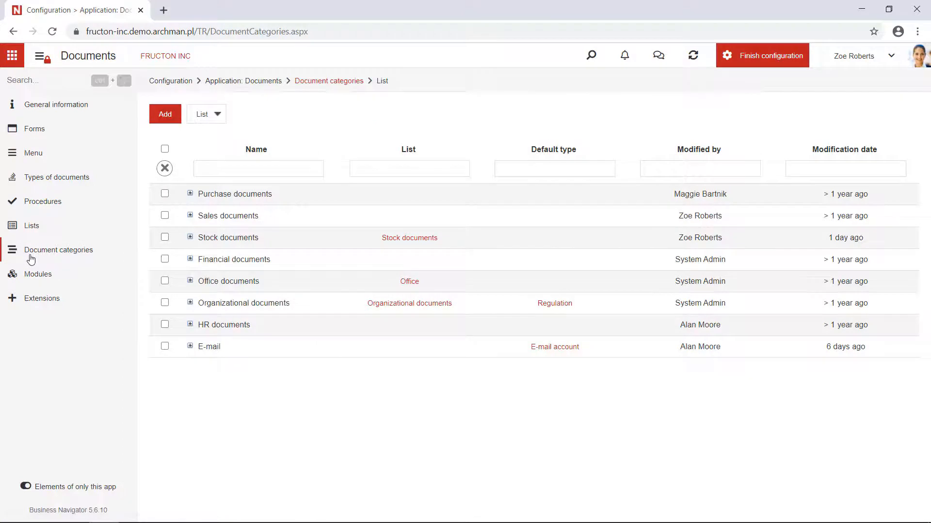
click(190, 302)
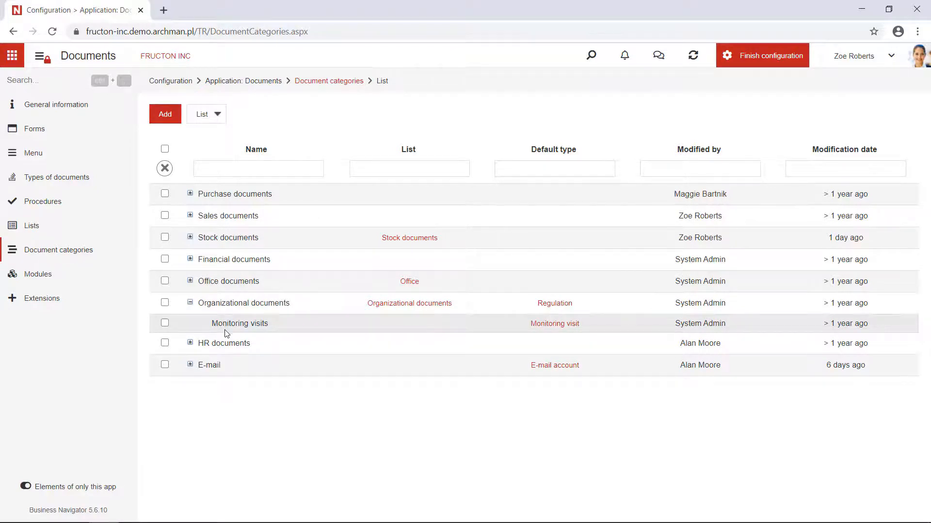
click(167, 117)
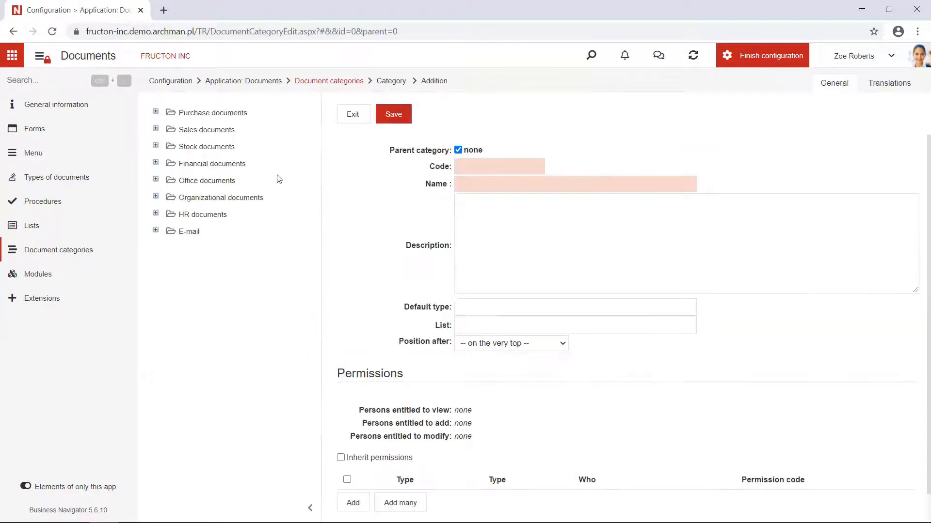
click(484, 164)
text(PLC)
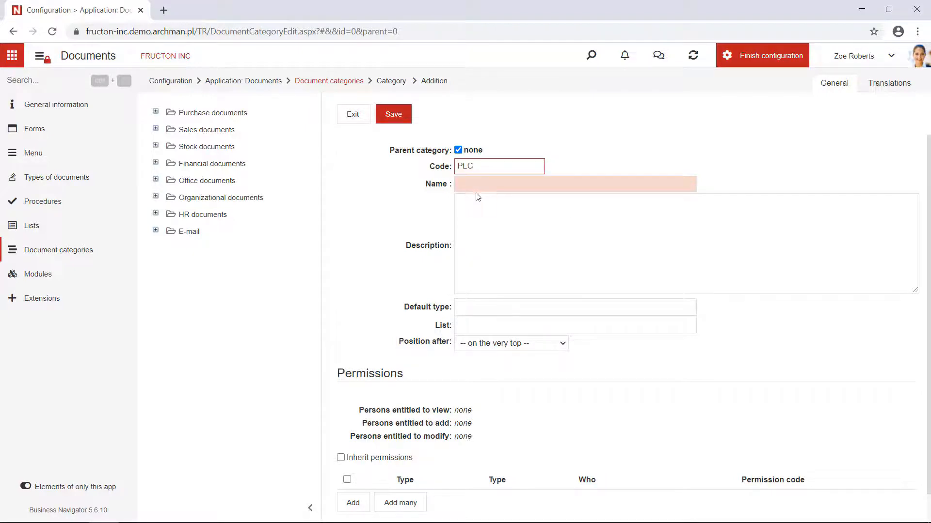
click(481, 186)
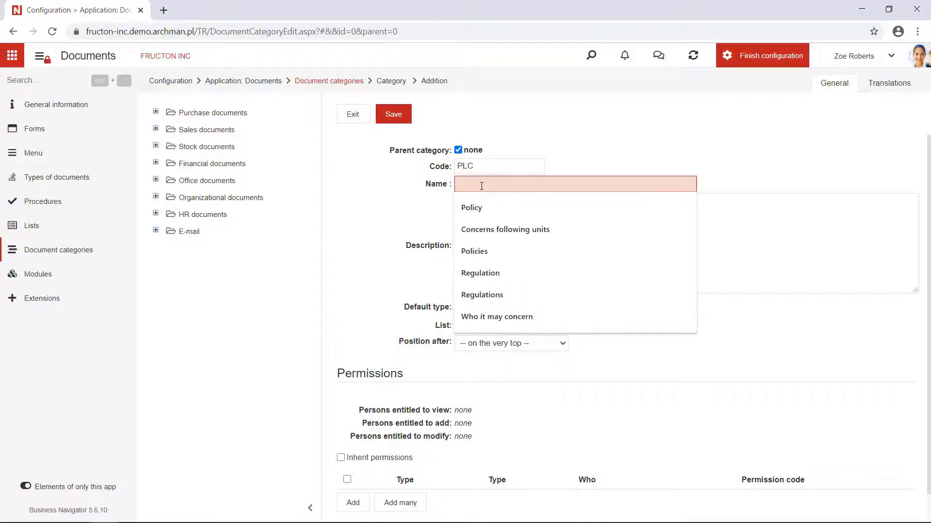
text(Policy)
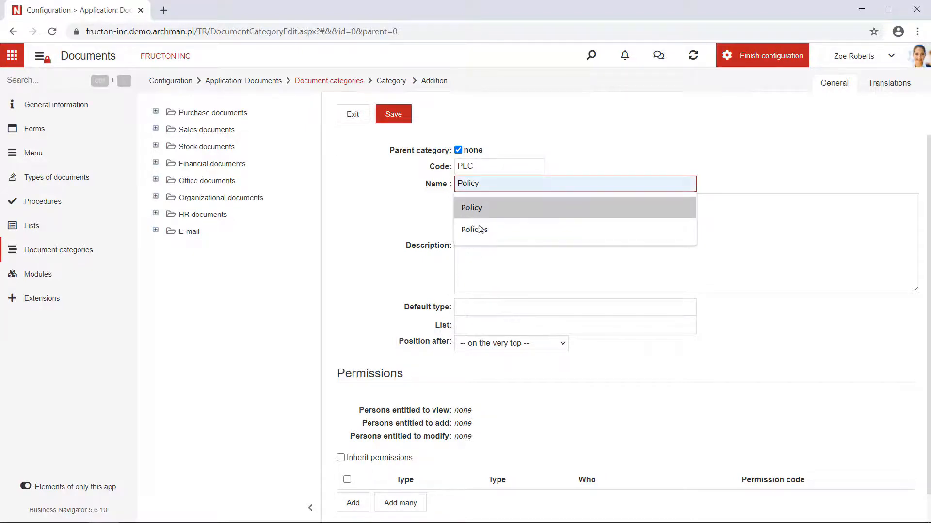
click(479, 229)
Step: Set the Policies category's default type to Policy and its list to Policy
click(491, 311)
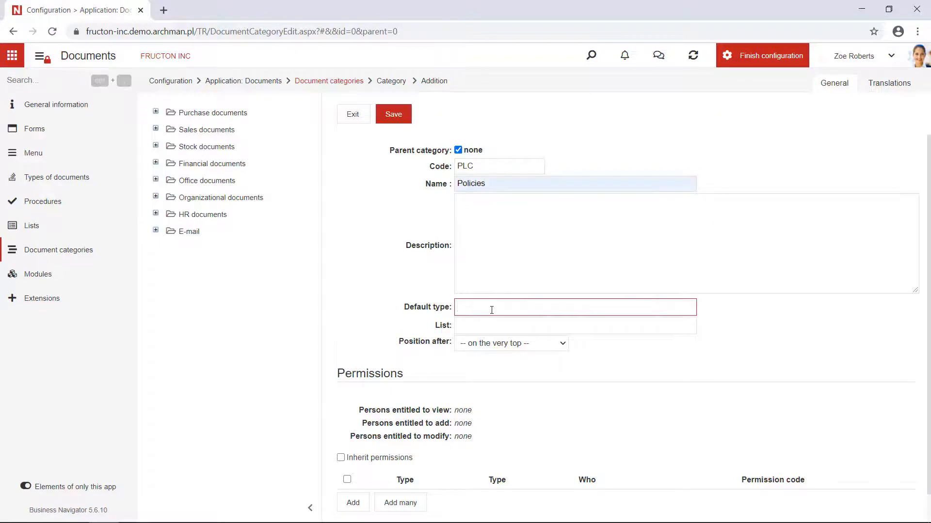
text(Pol)
click(495, 343)
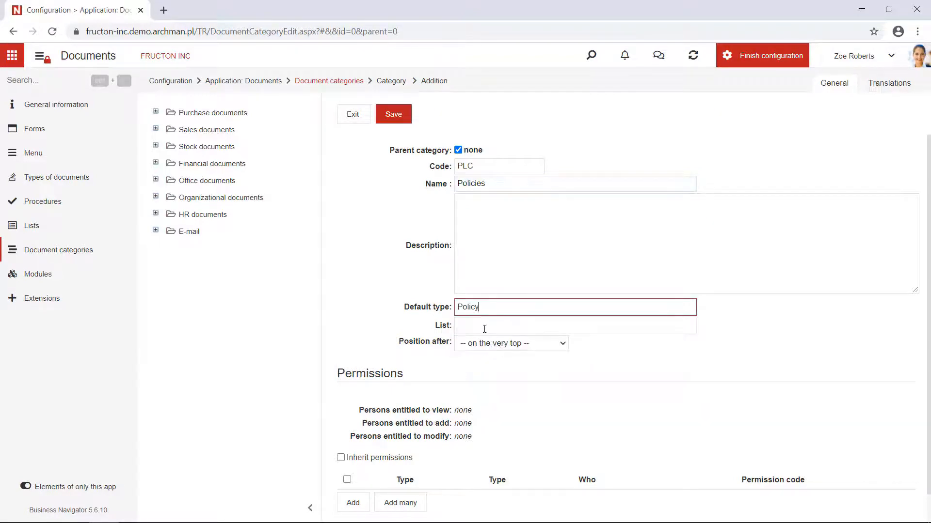
click(485, 329)
text(pol)
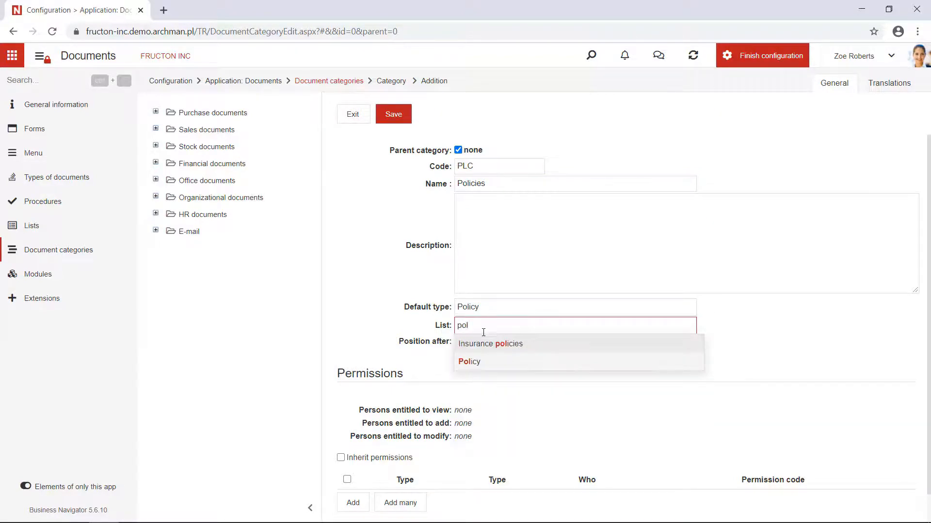
click(483, 362)
Step: Grant Fructon (Everyone) from the organizational structure the Addition permission on the Policies category and save the category
scroll(455, 415, down, 1)
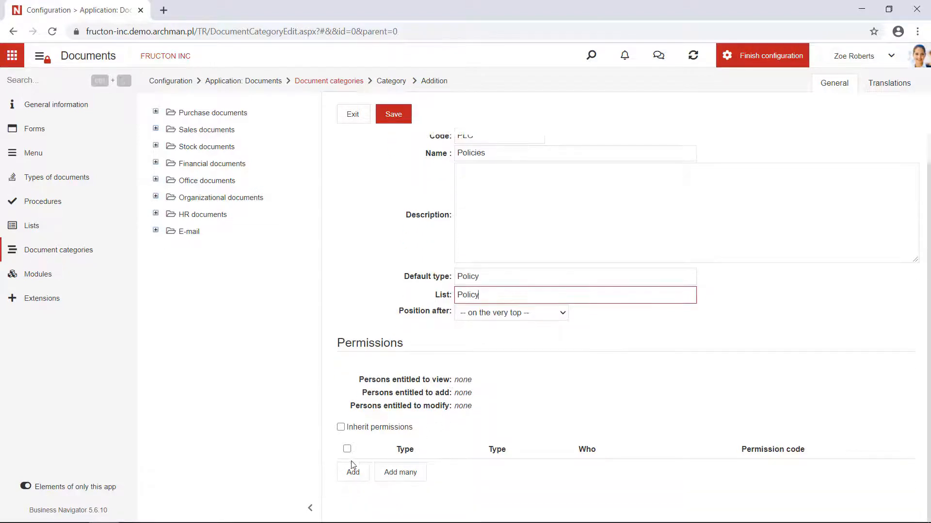
click(352, 471)
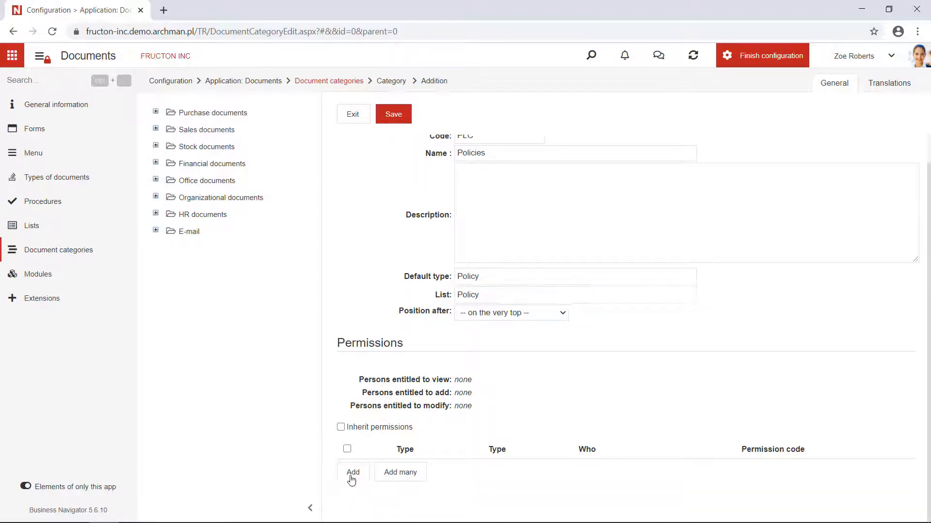
scroll(352, 473, down, 3)
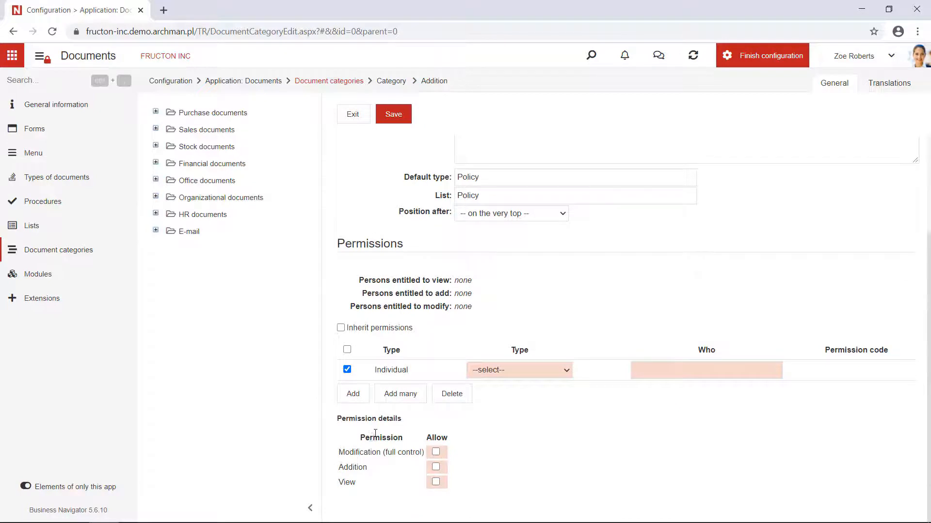
click(505, 371)
click(521, 392)
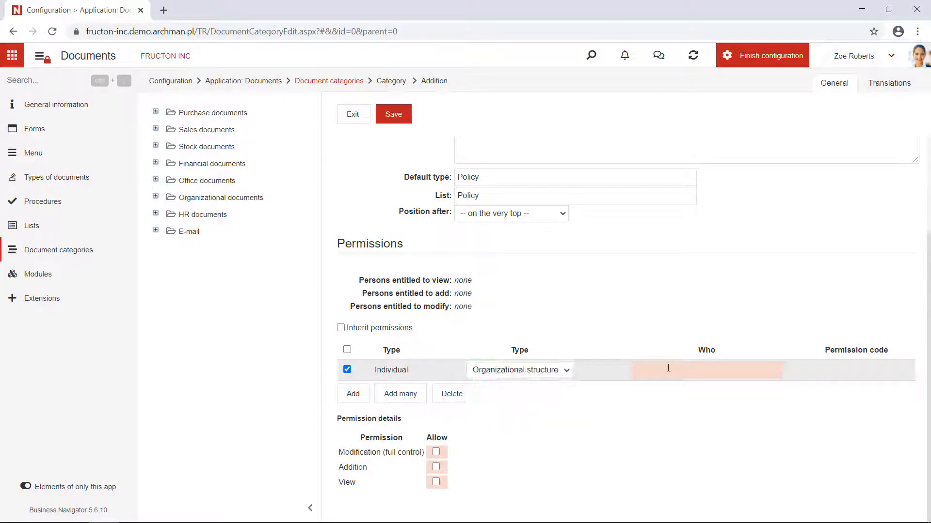
click(674, 368)
text(fru)
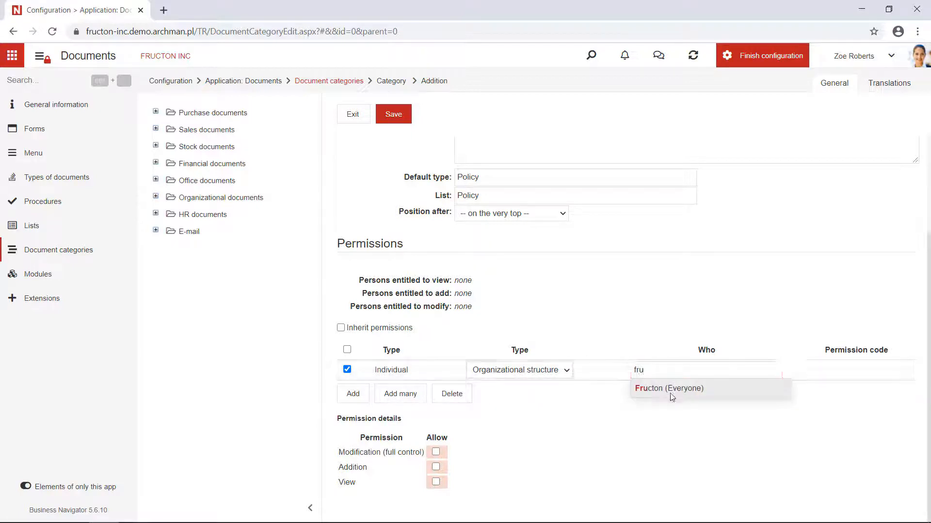
click(671, 388)
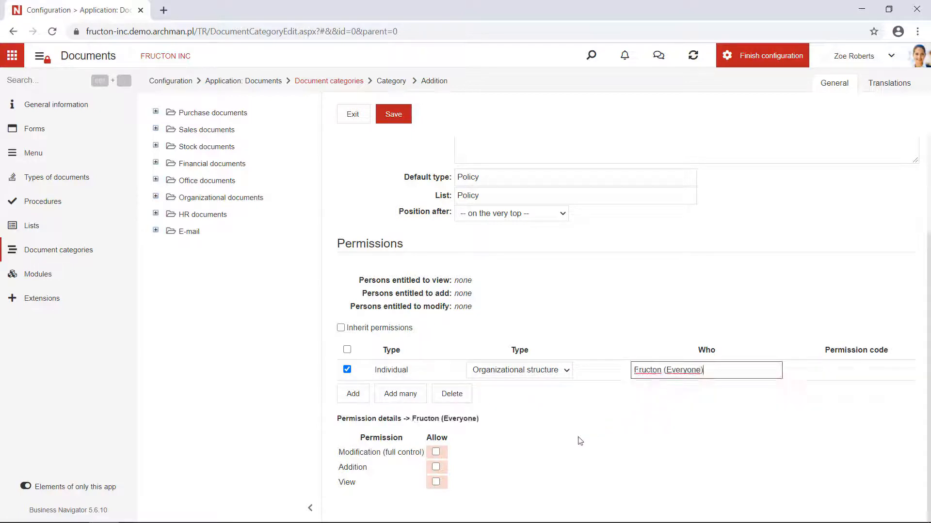
click(436, 468)
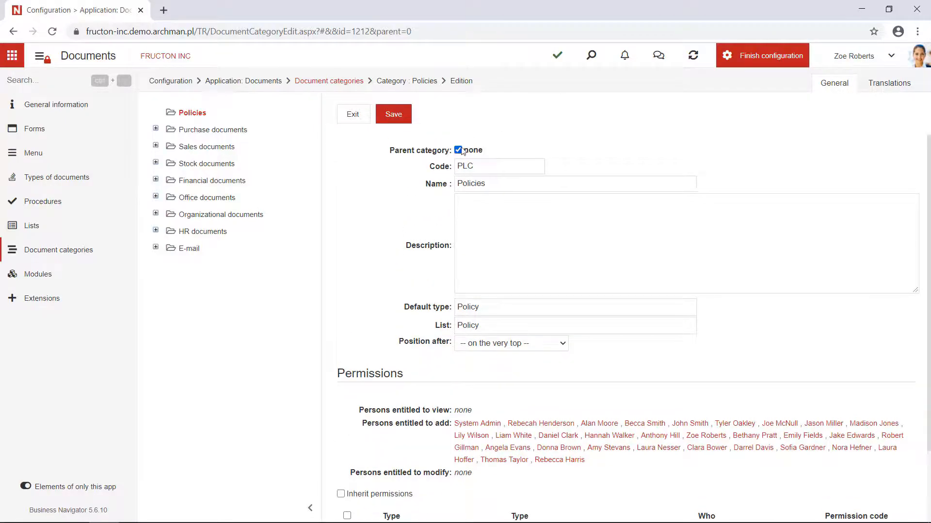
Step: Set Organizational documents as the parent category of Policies and save the change
click(458, 150)
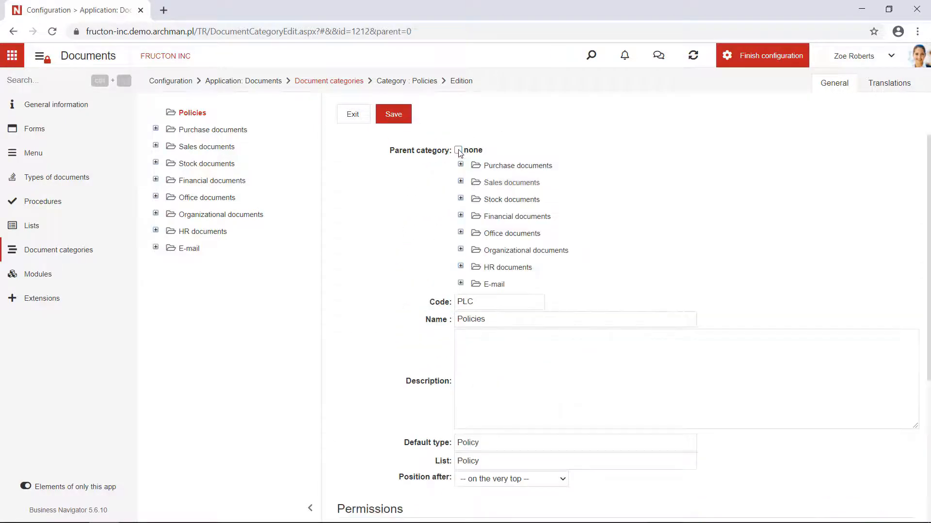
click(499, 250)
click(401, 115)
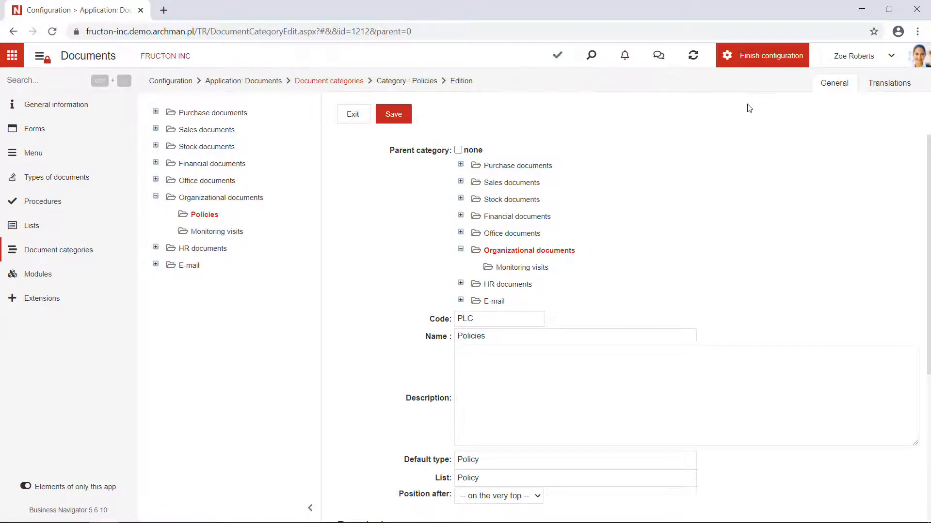
Step: Finish the configuration and open the Policies category under Organizational documents in the document list
click(764, 59)
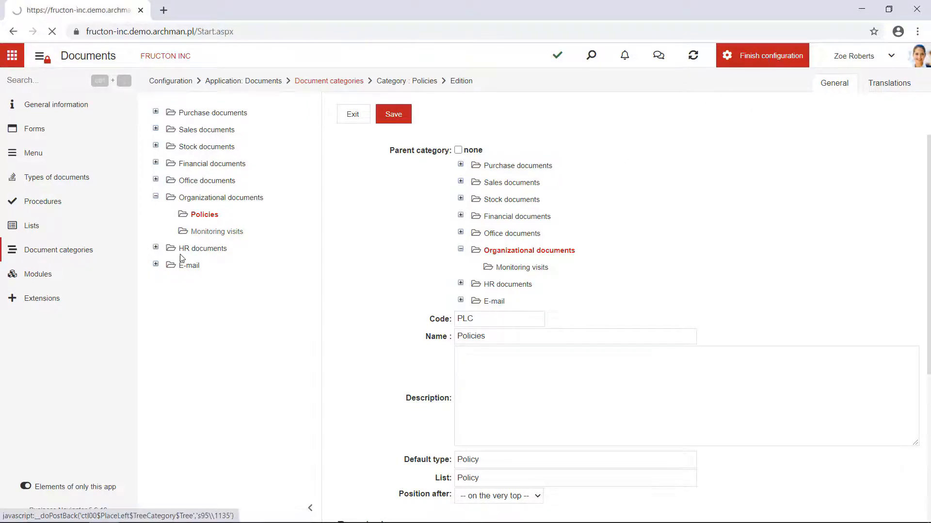
click(51, 129)
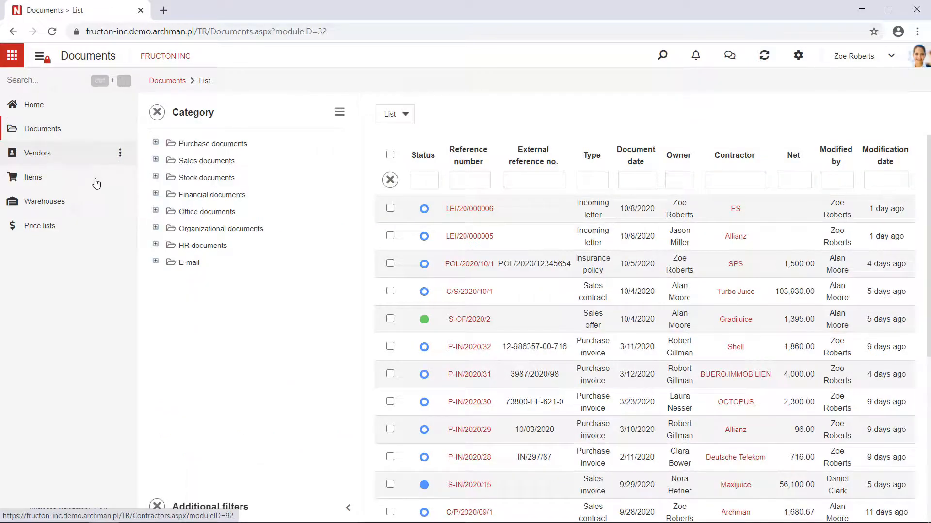
click(156, 226)
click(213, 246)
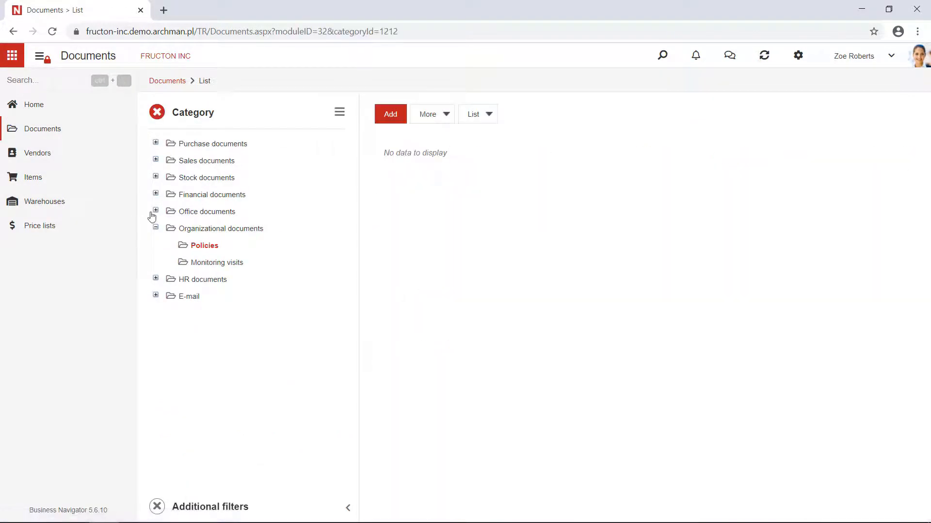
Step: Start a new Policy document in the Policies category and attach the Travel-Expense-Policy file
click(273, 117)
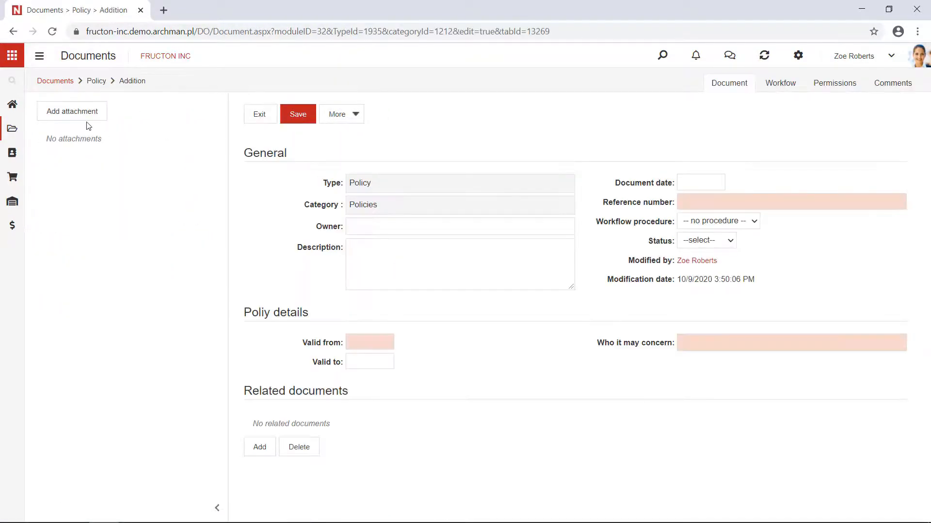
click(88, 120)
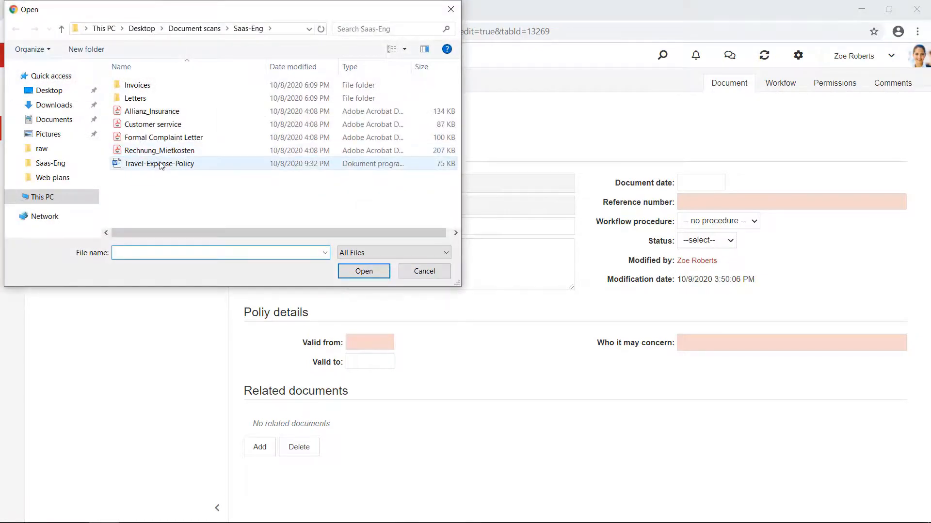
double_click(167, 162)
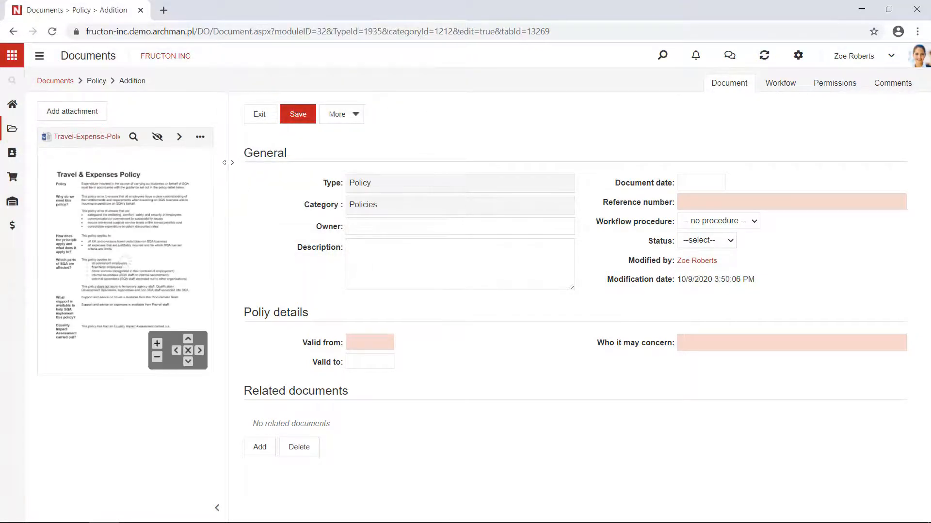
Step: Widen the attachment preview and set the manager of the Controlling Department as the document's owner
drag(229, 162, 316, 139)
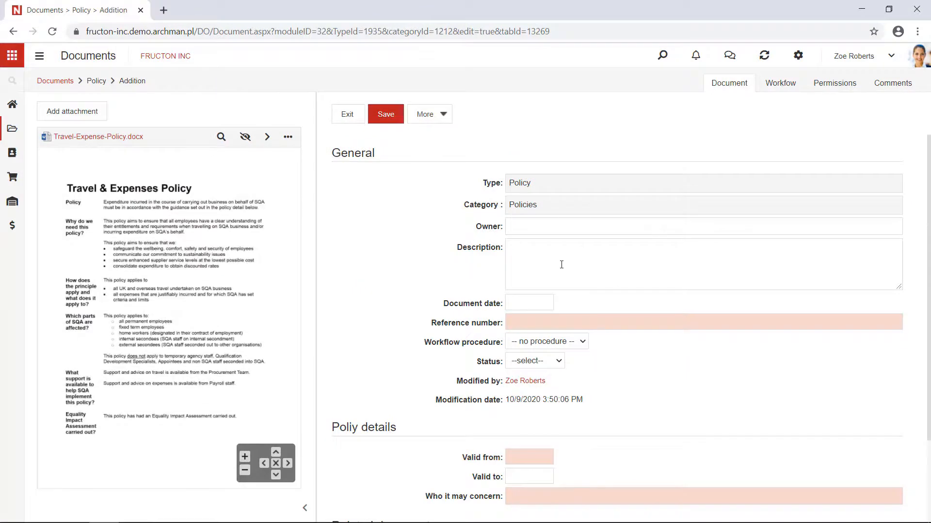
scroll(560, 256, down, 2)
scroll(557, 243, up, 2)
click(543, 223)
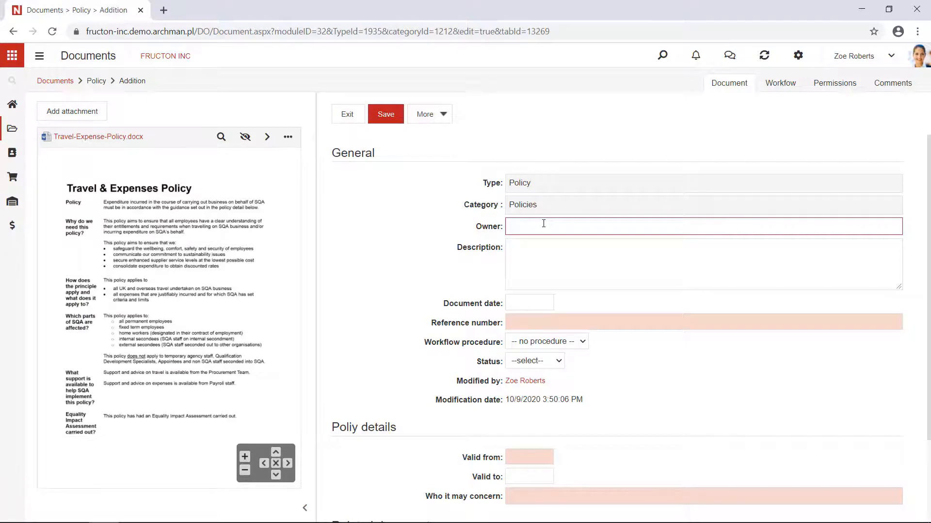
text(ev)
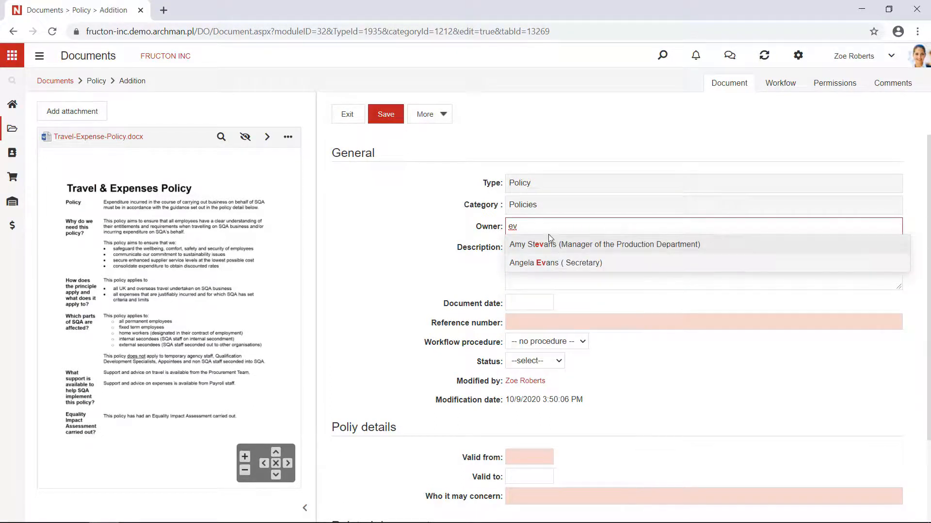
key(ctrl+a)
text(zzc)
key(BackSpace)
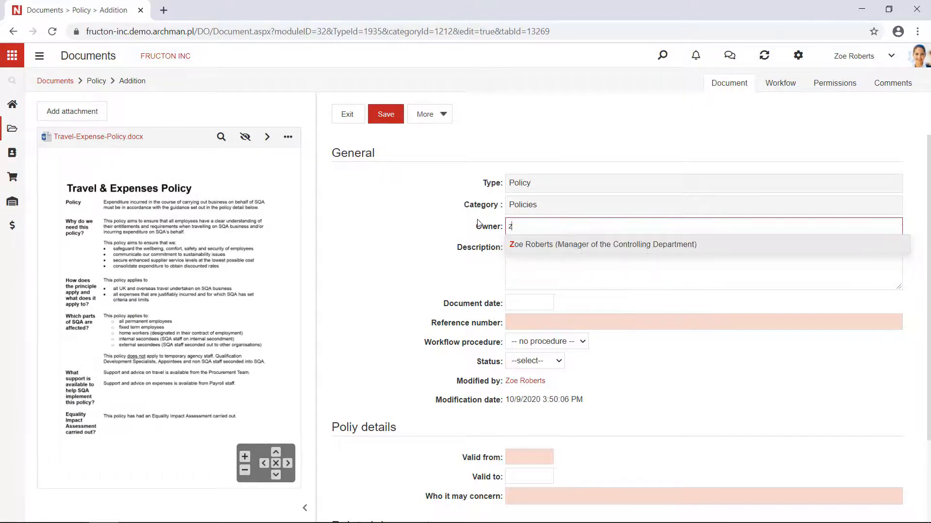
text(o)
click(531, 245)
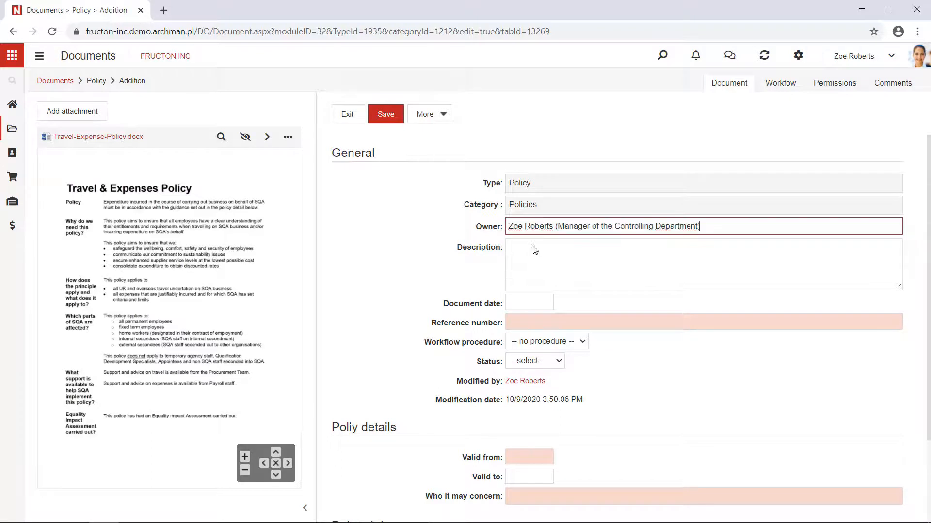
Step: Set the document date to today, 10/9/2020, and enter the description "Travel expenses"
click(533, 255)
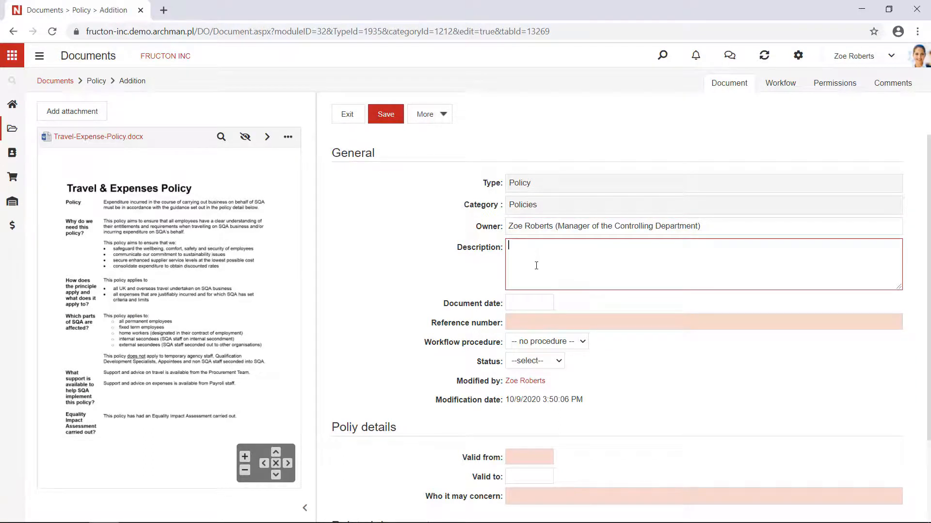
scroll(536, 265, down, 2)
click(531, 199)
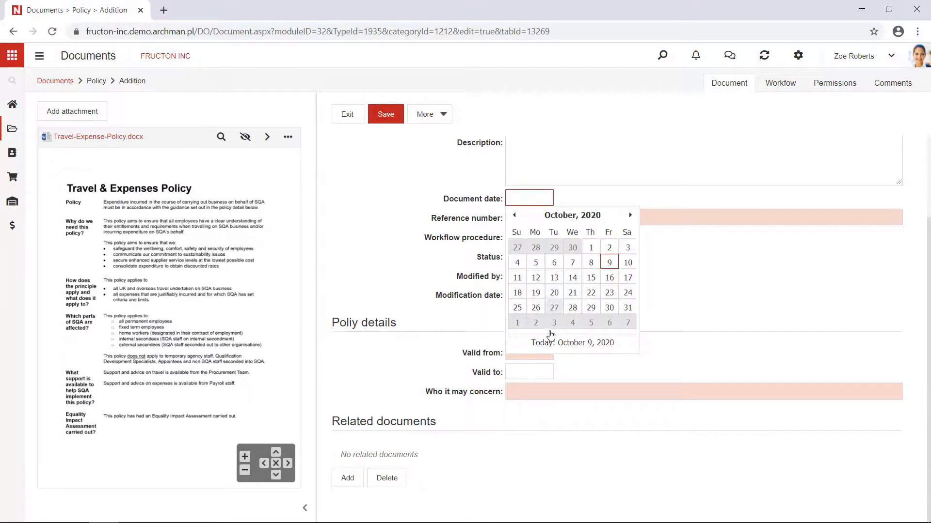
click(539, 342)
scroll(538, 272, up, 2)
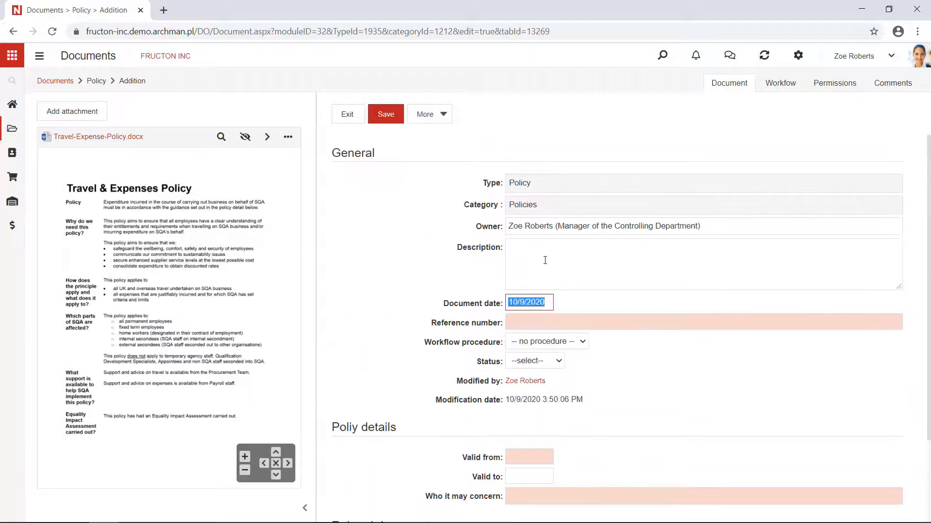
click(548, 257)
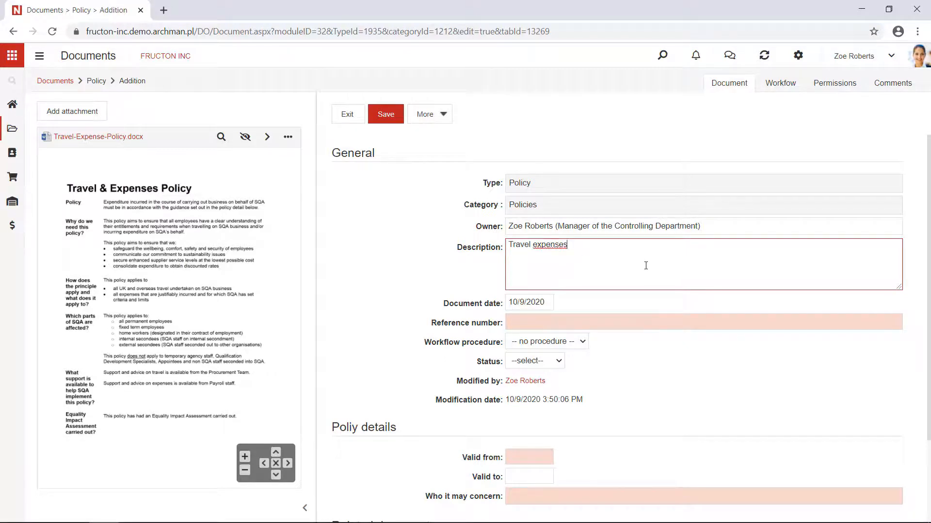
Step: Enter reference number 123 and assign Policy workflow as the document's workflow procedure
scroll(647, 267, down, 1)
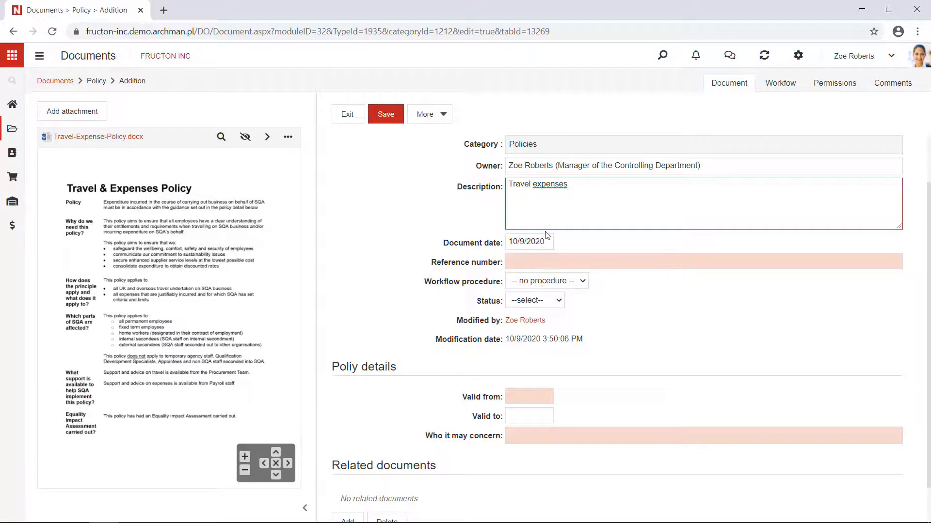
click(527, 262)
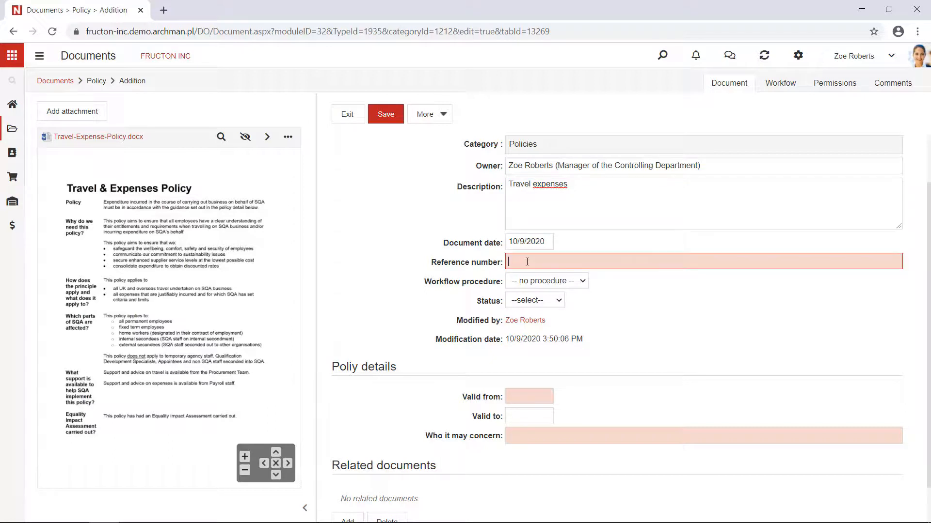
text(123)
click(629, 308)
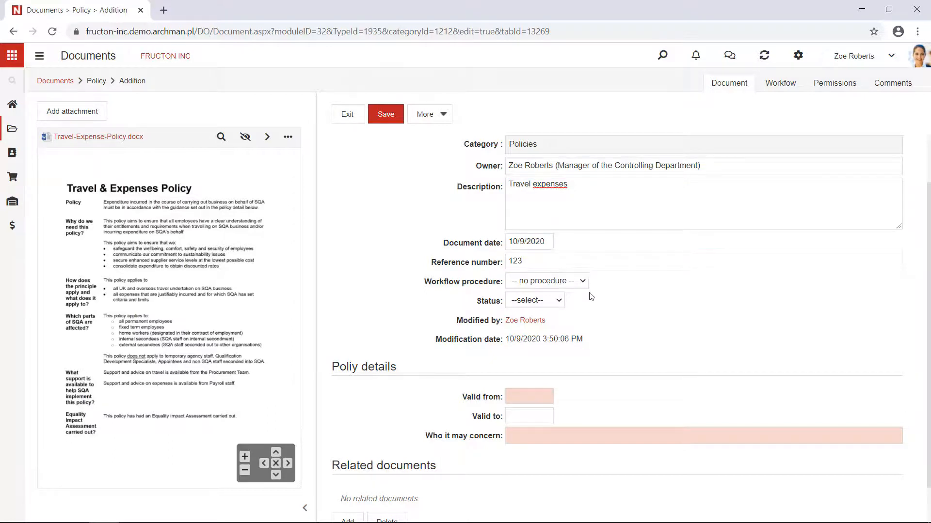
click(553, 283)
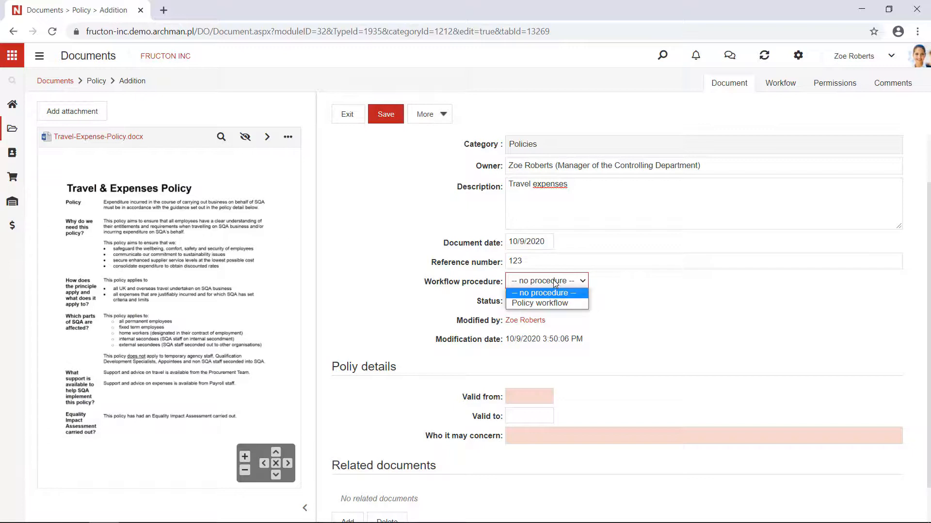
click(545, 304)
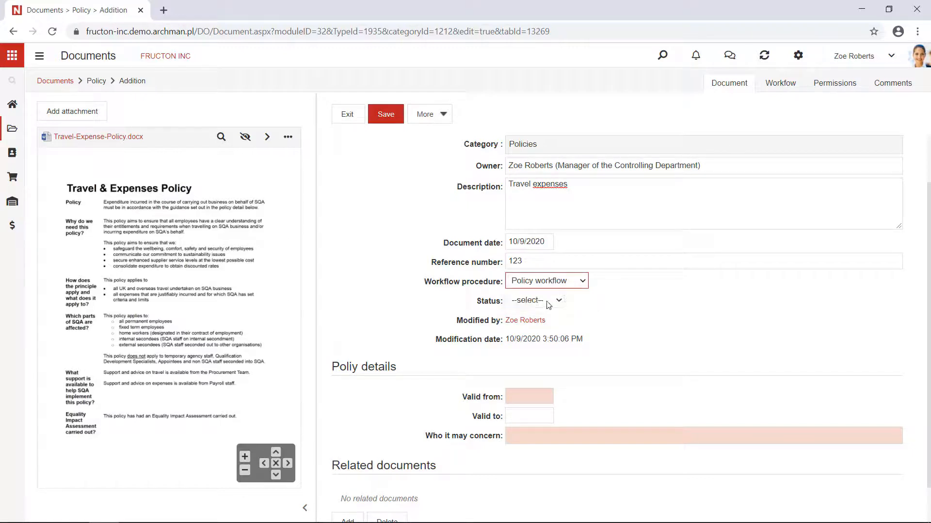
Step: Set the policy valid from 10/9/2020 with Technical Division as who it may concern, and save the document
scroll(615, 319, down, 1)
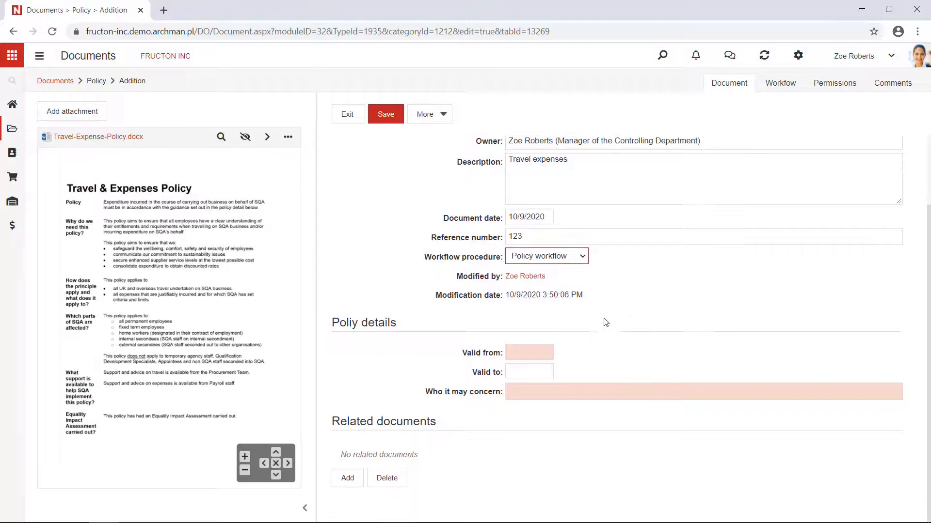
click(536, 351)
click(565, 497)
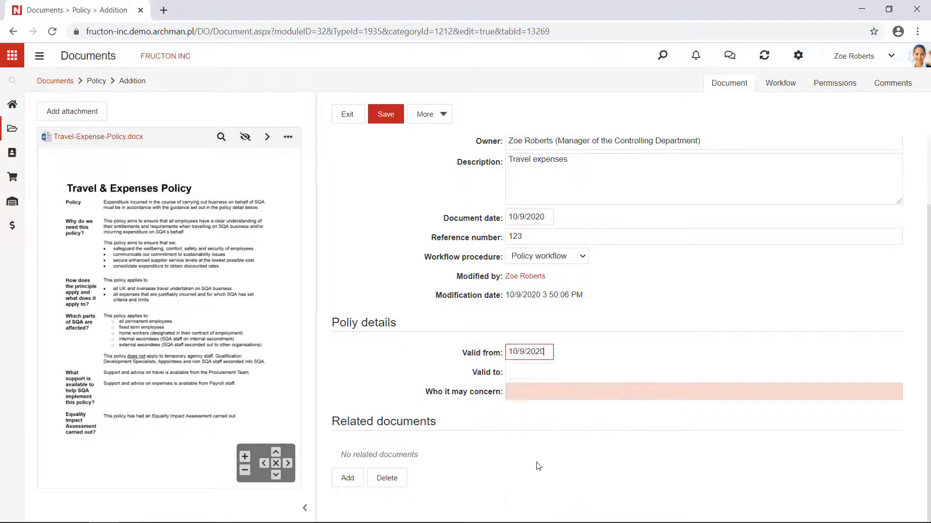
click(531, 388)
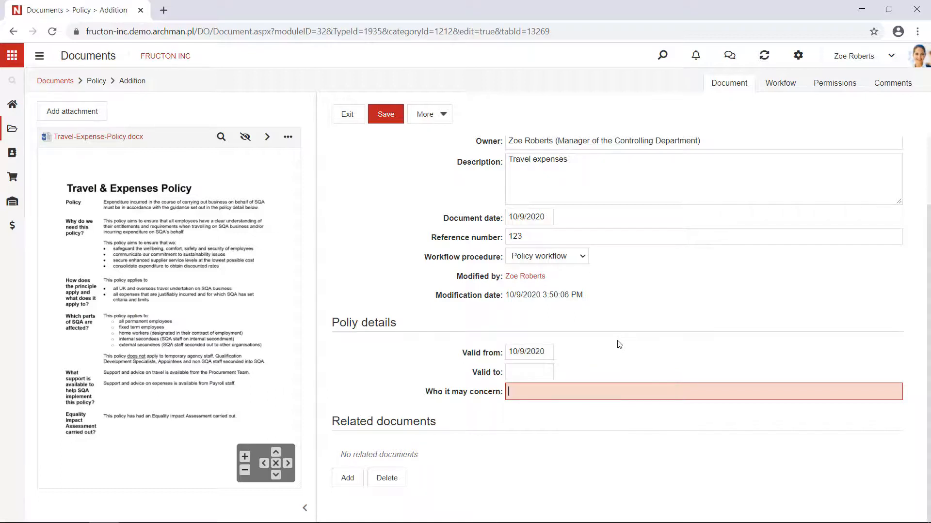
text(tec)
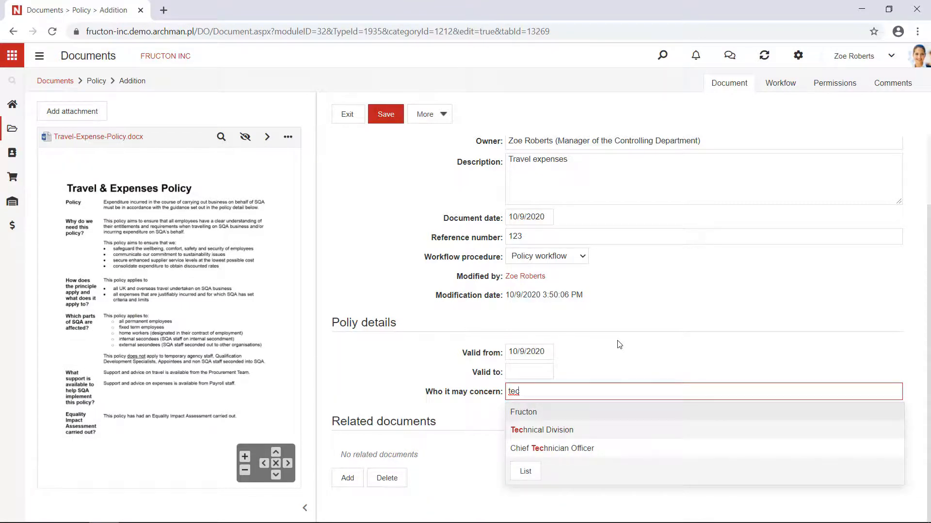
click(599, 426)
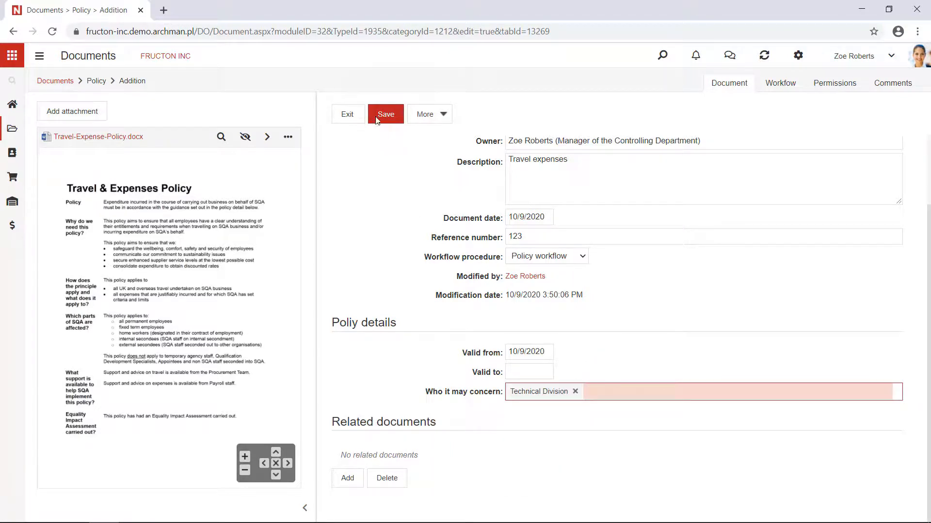
click(389, 119)
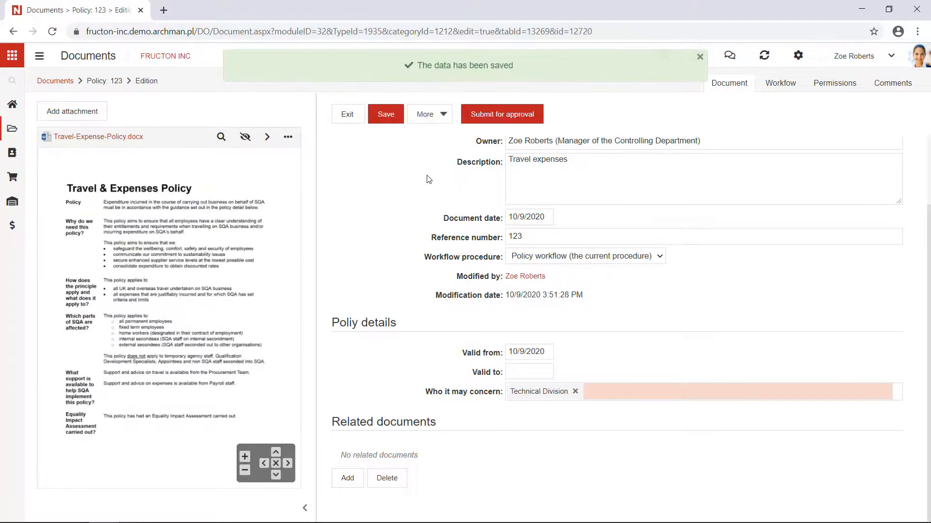
Step: Open the document's workflow diagram and space out the Getting familiar with the policy, Policy verification and Policy registration activities
scroll(429, 179, up, 2)
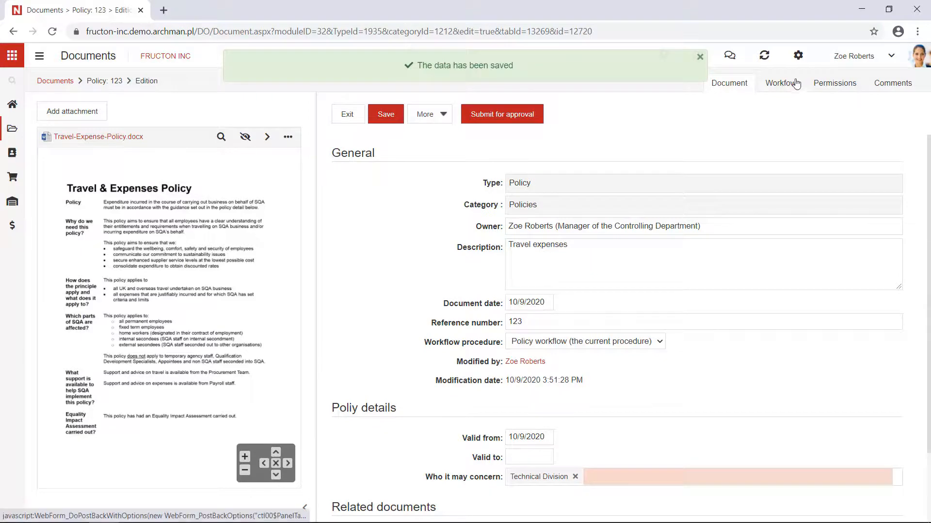
click(796, 83)
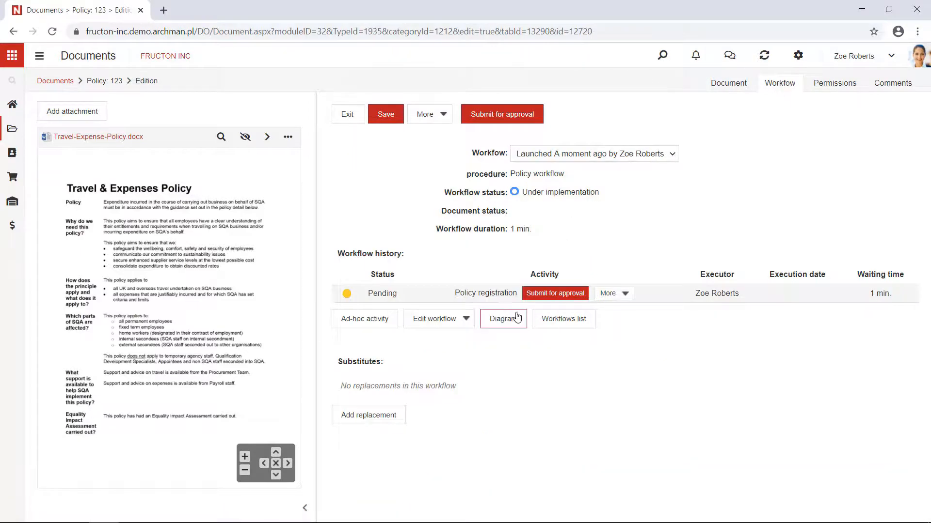
click(517, 318)
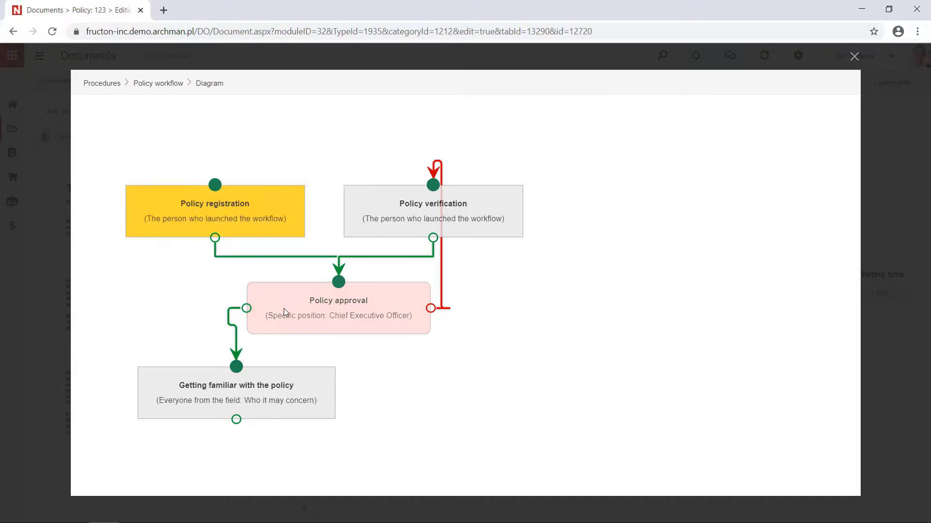
drag(276, 384, 252, 396)
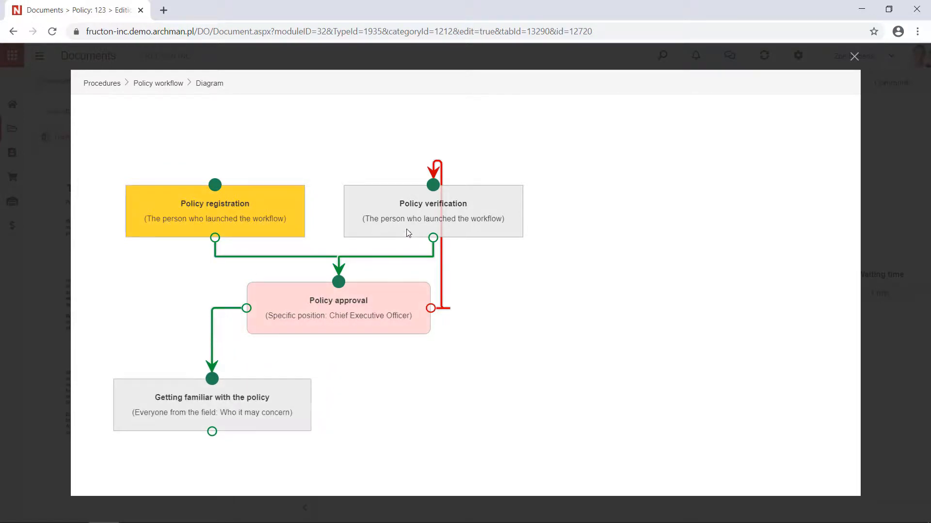
drag(409, 232, 384, 209)
drag(290, 204, 283, 184)
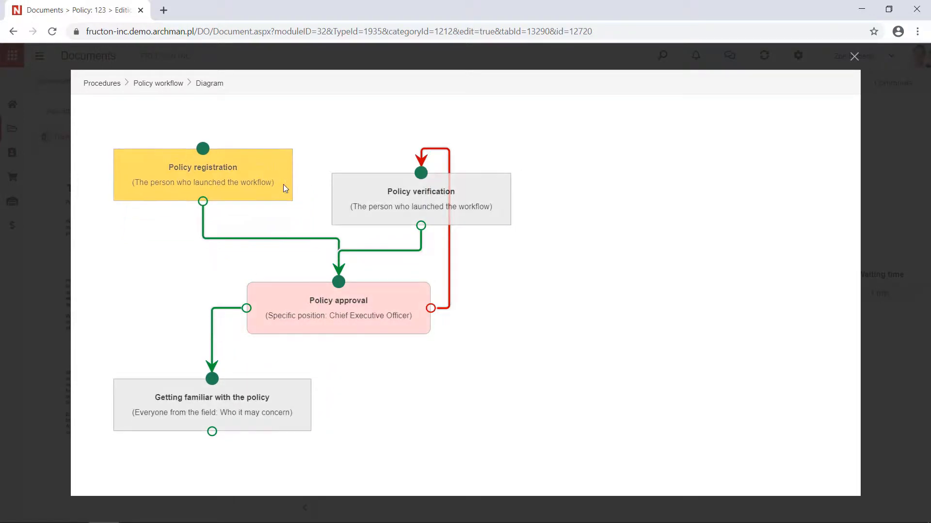